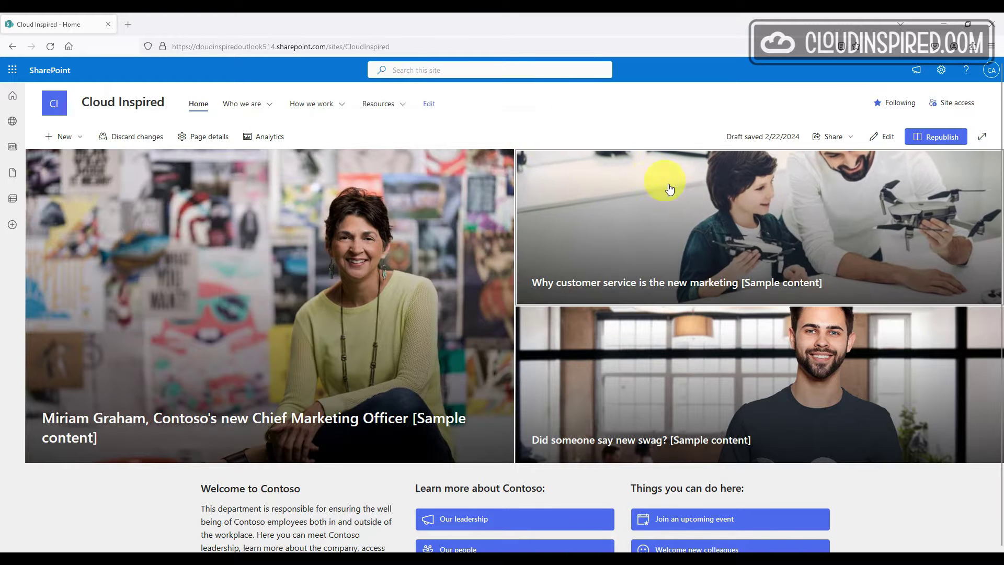
# Look through the Cloud Inspired site's home page and view Document.docx from the Current projects documents
pyautogui.scroll(-2, 890, 233)
pyautogui.scroll(-7, 891, 237)
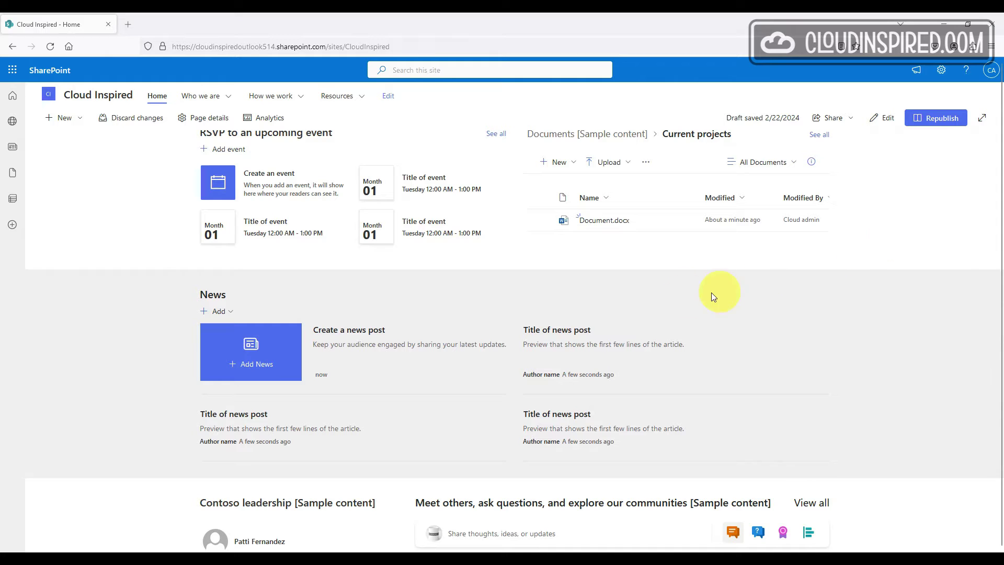
pyautogui.click(612, 220)
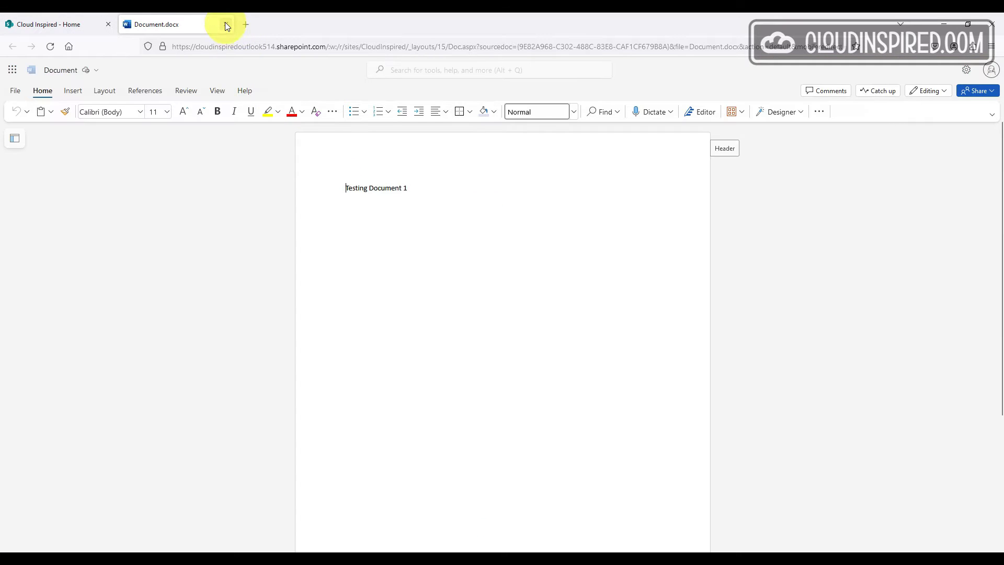
pyautogui.click(226, 26)
pyautogui.scroll(-4, 385, 359)
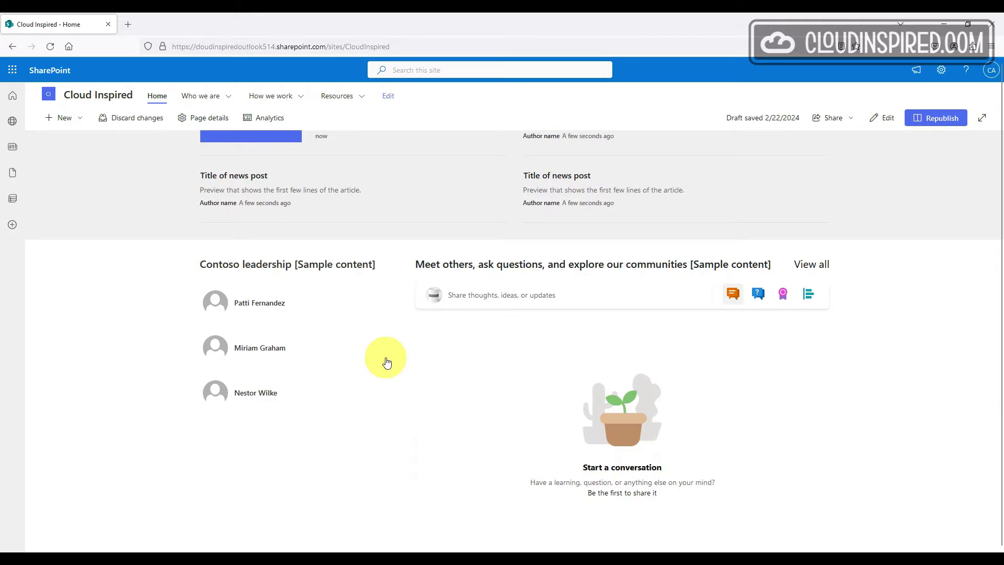
pyautogui.scroll(1, 385, 359)
pyautogui.scroll(10, 387, 362)
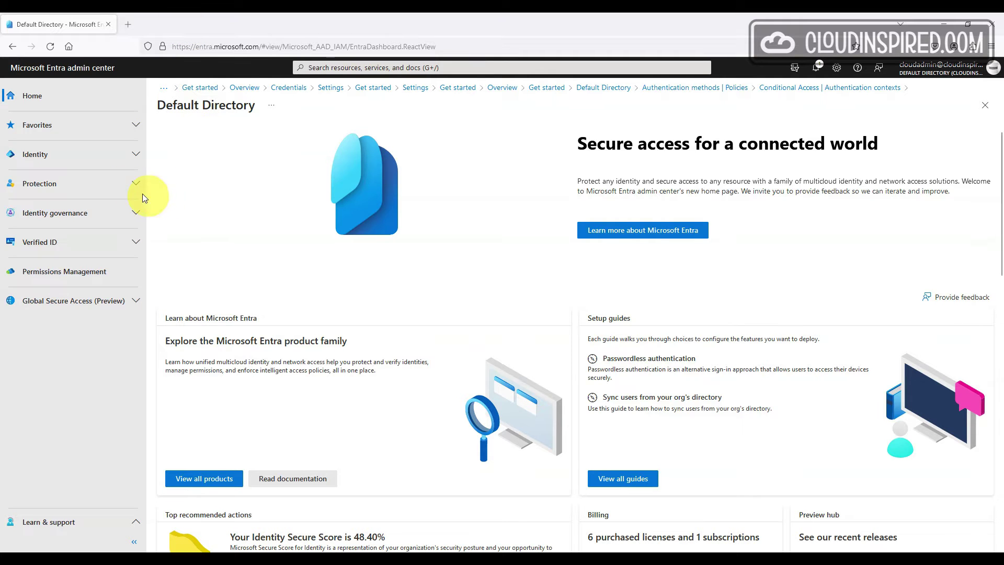
# In the Microsoft Entra admin center, open the authentication contexts of Conditional Access
pyautogui.click(116, 184)
pyautogui.click(105, 224)
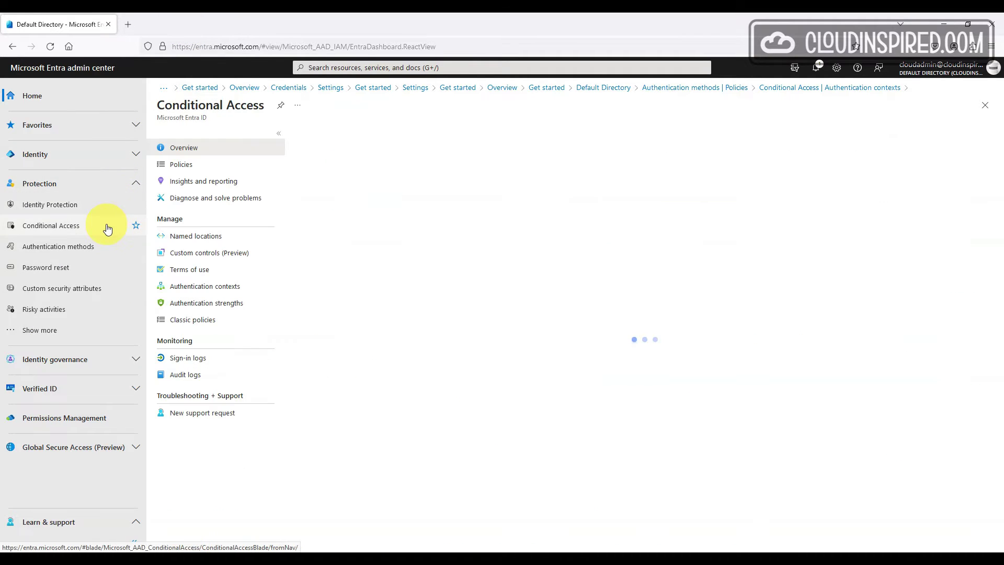
pyautogui.click(247, 292)
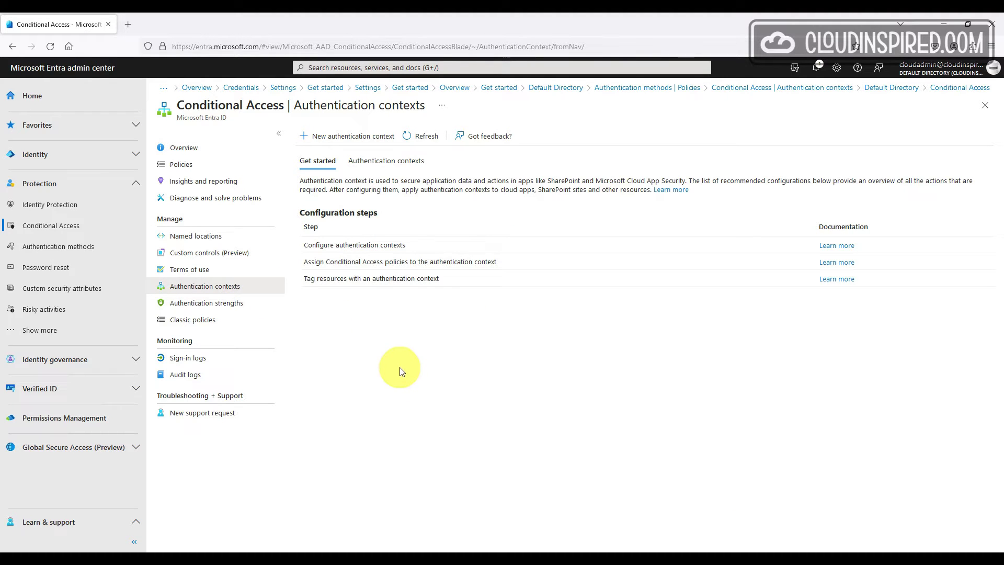
# Create an authentication context named Sensitive Information with the description "Access to sensitive SharePoint sites" and save it
pyautogui.click(353, 137)
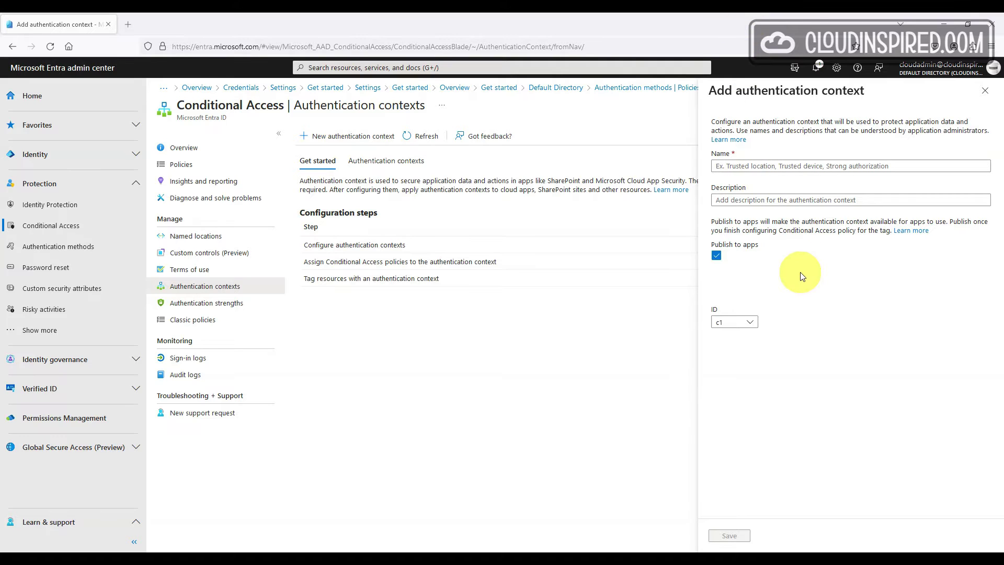
pyautogui.click(766, 167)
pyautogui.write('Sensitive Information')
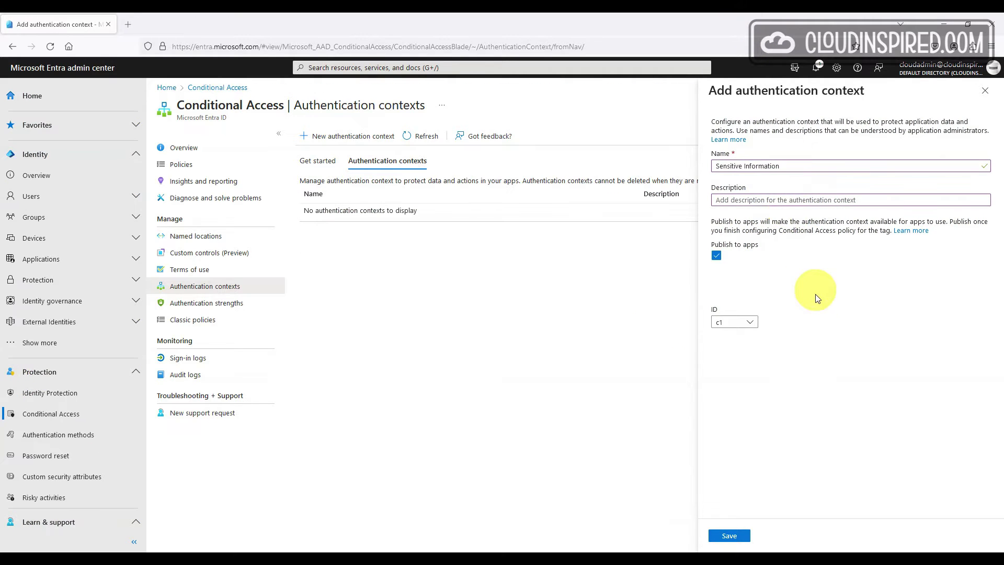
pyautogui.click(800, 200)
pyautogui.write('Access to sensitive SharePoint sites')
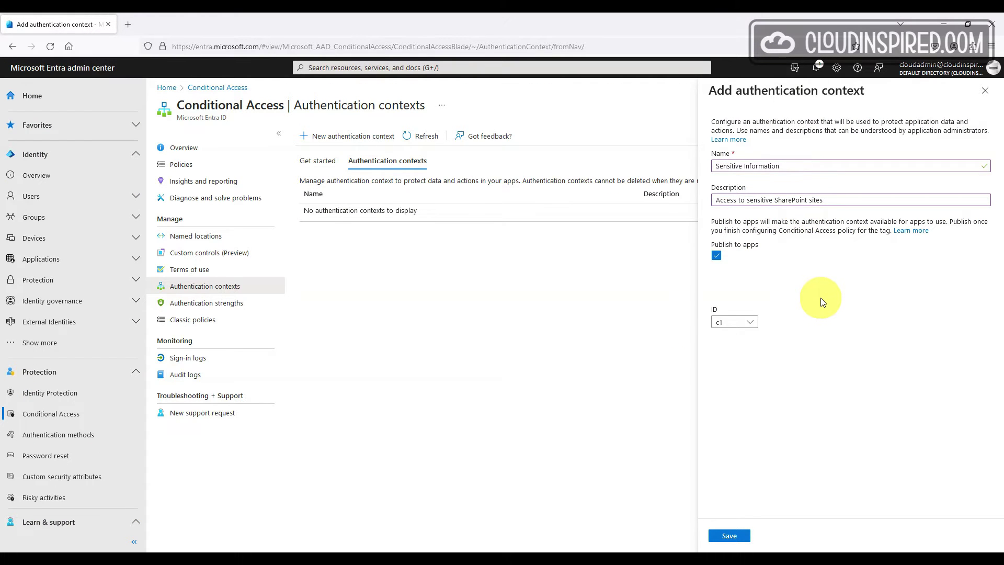
pyautogui.click(730, 535)
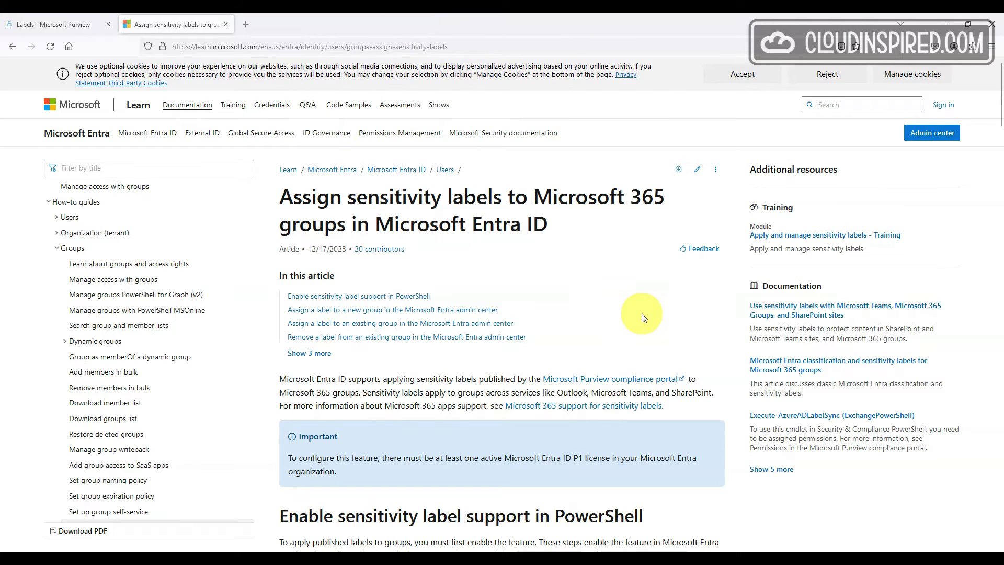
# Read the Microsoft Learn article on assigning sensitivity labels to Microsoft 365 groups in Microsoft Entra ID
pyautogui.hotkey('ctrl', '+')
pyautogui.hotkey('ctrl', '+')
pyautogui.scroll(-5, 641, 313)
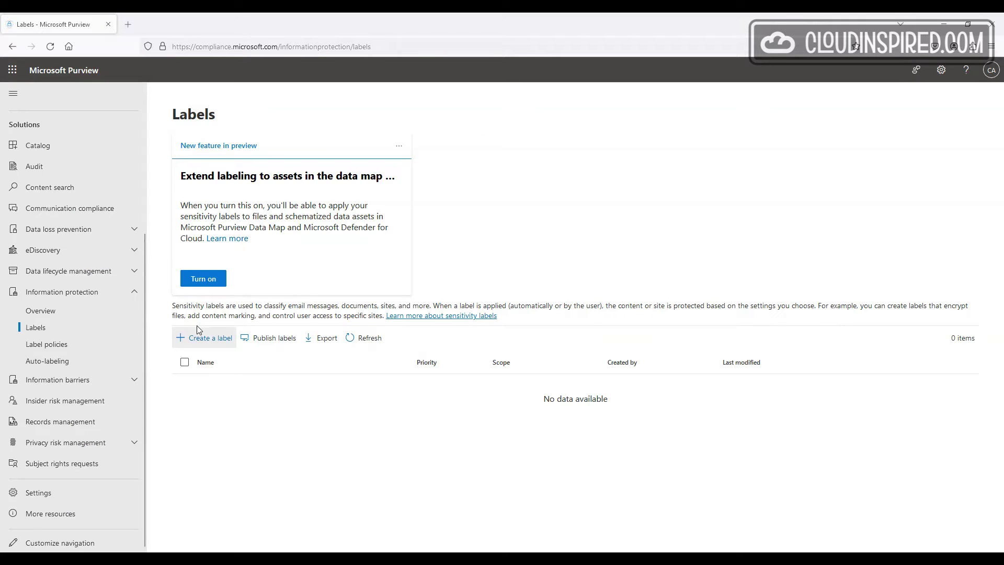
# In Microsoft Purview, start a new sensitivity label using Sensitive Label as its name, display name and description for users
pyautogui.click(197, 335)
pyautogui.write('Sensitive Label')
pyautogui.click(374, 293)
pyautogui.write('Sensitive Label')
pyautogui.click(376, 411)
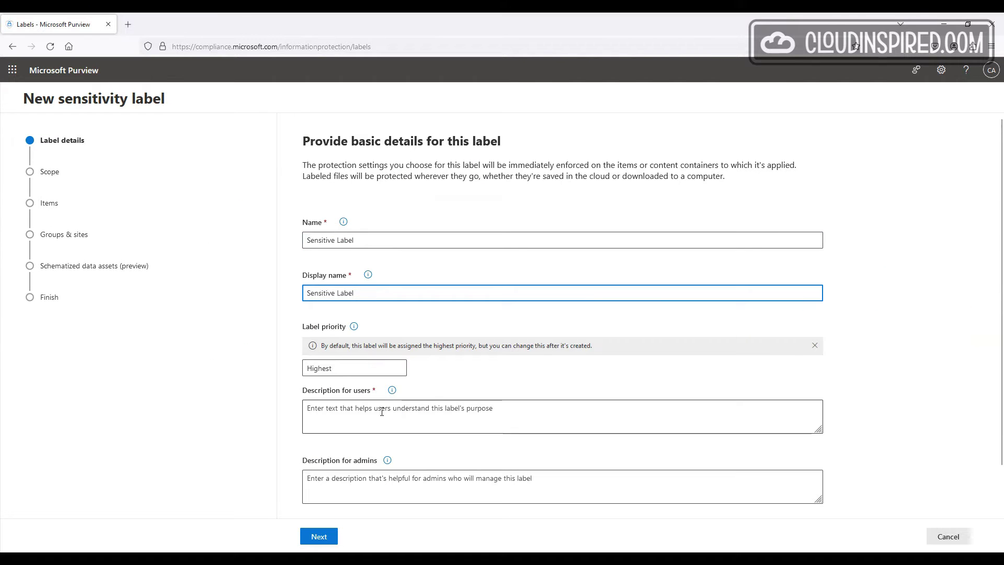
pyautogui.write('Sensitive Label')
pyautogui.click(318, 536)
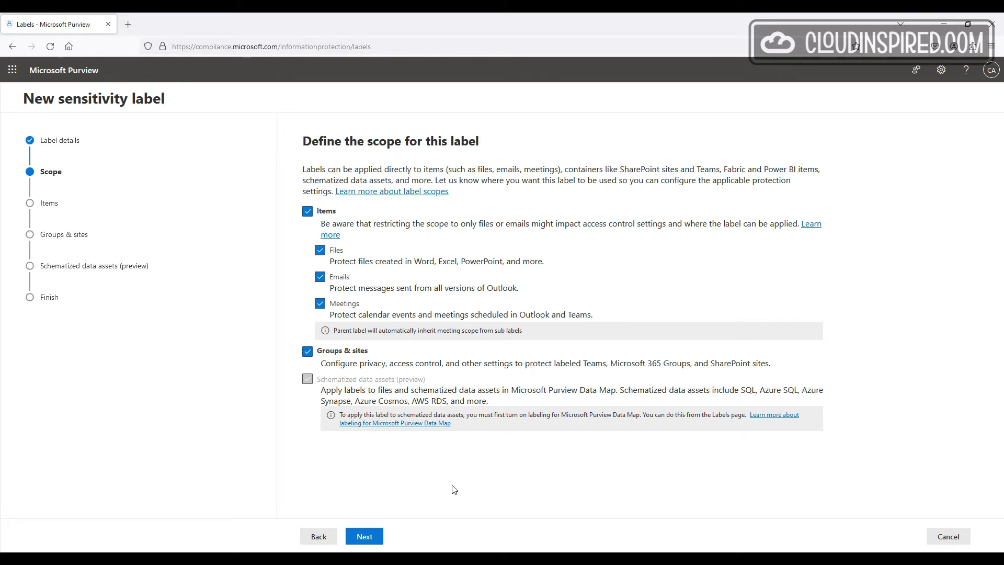
# Accept the default scope and item settings, and enable privacy, external user access, external sharing and Conditional Access protection for groups and sites
pyautogui.click(364, 537)
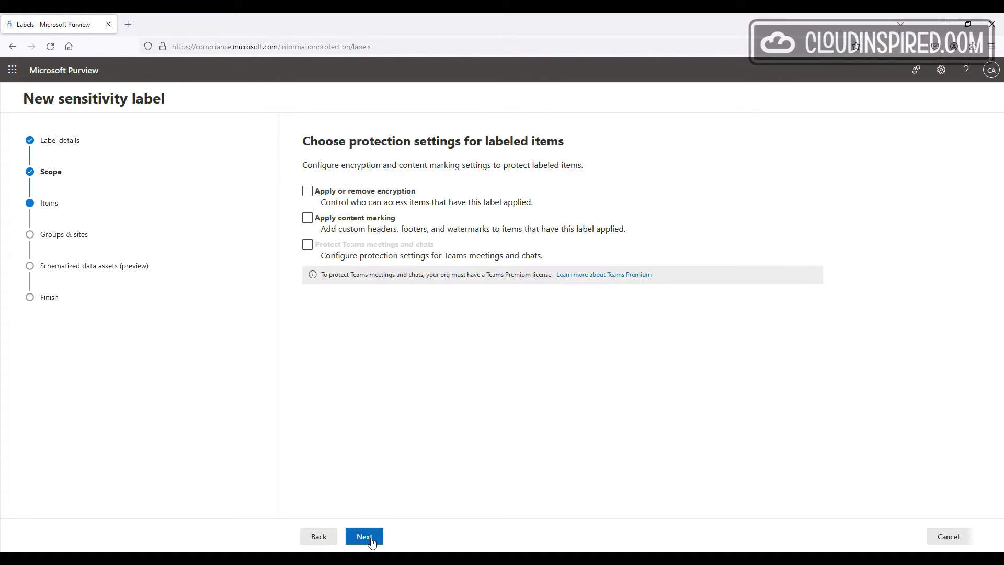
pyautogui.click(370, 541)
pyautogui.click(363, 539)
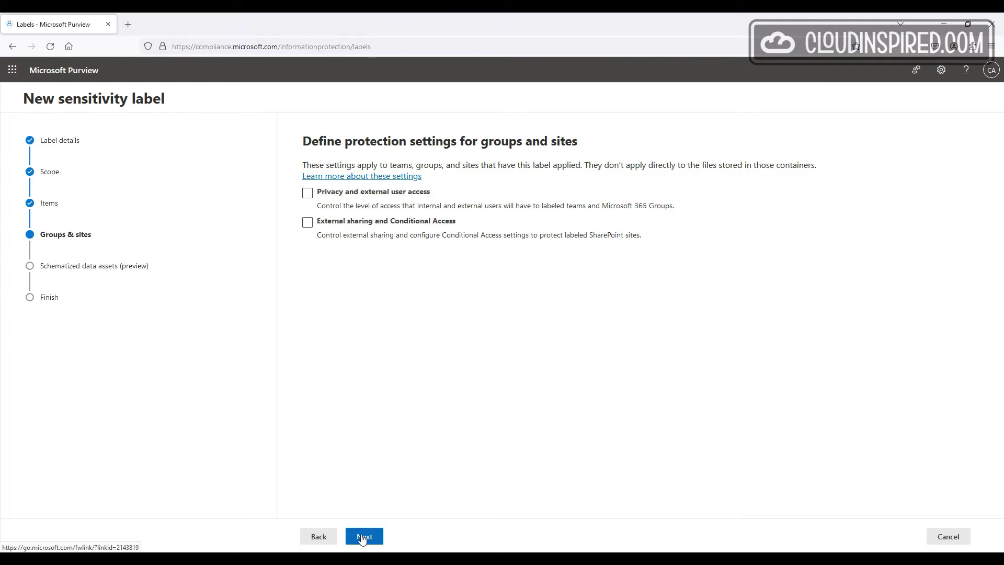
pyautogui.click(307, 223)
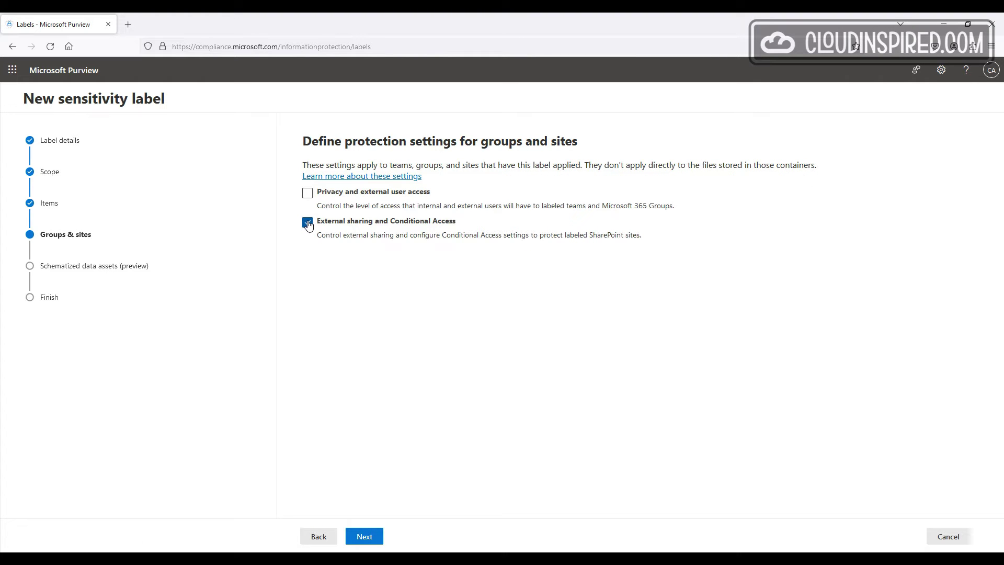
pyautogui.click(307, 194)
pyautogui.click(364, 538)
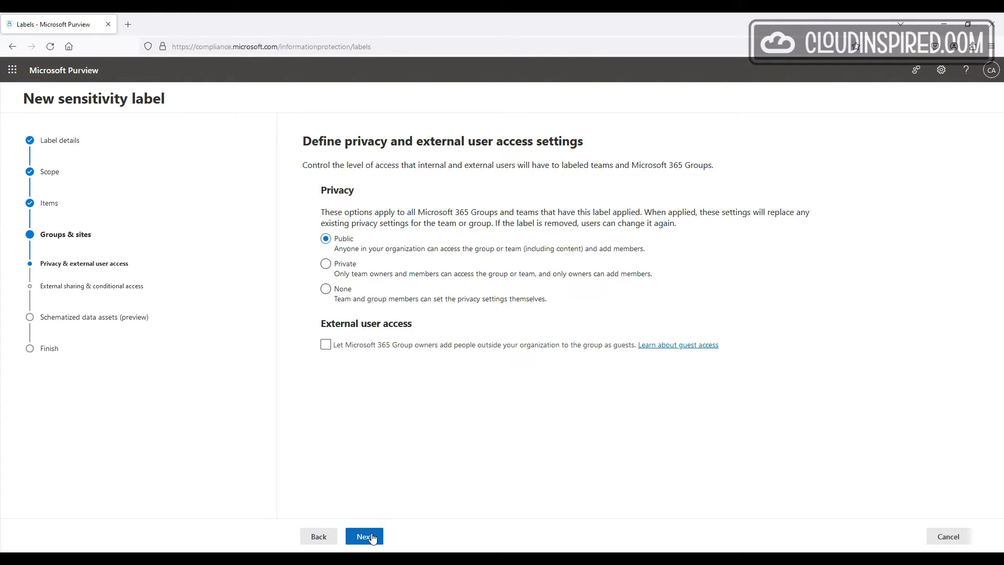
# Protect labeled SharePoint sites through Entra Conditional Access with the existing Sensitive Information authentication context, and continue through the remaining label pages
pyautogui.click(364, 540)
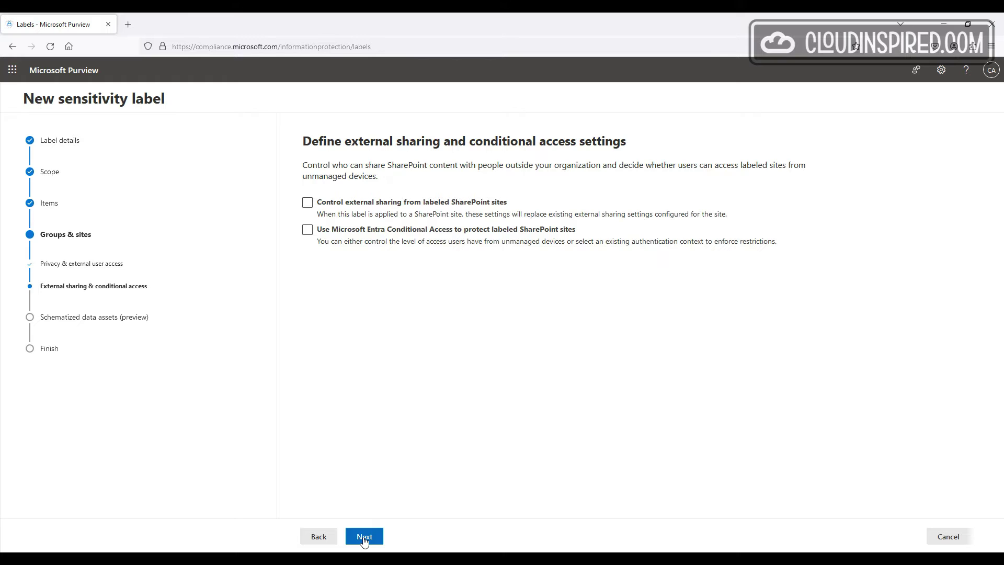
pyautogui.click(307, 230)
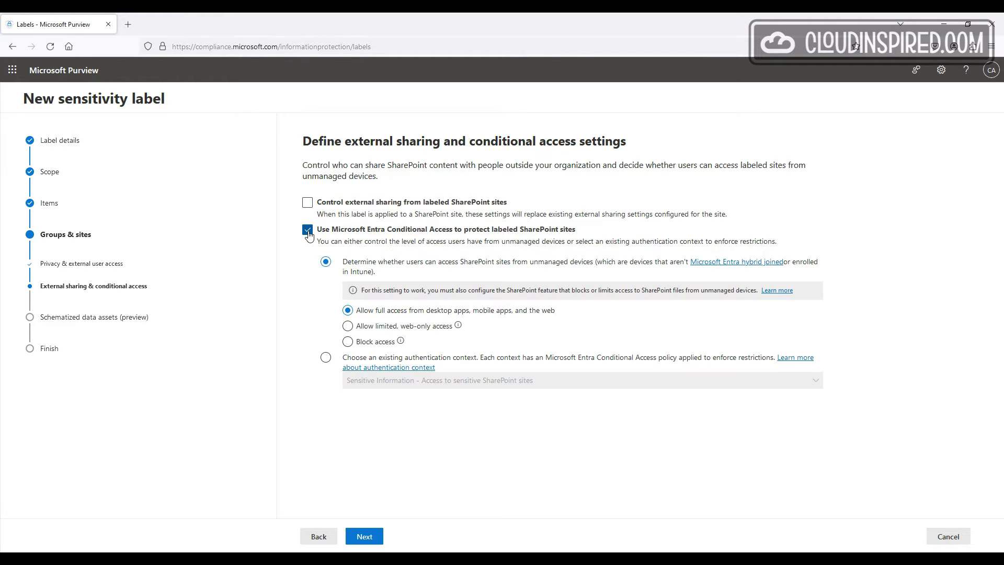
pyautogui.click(308, 202)
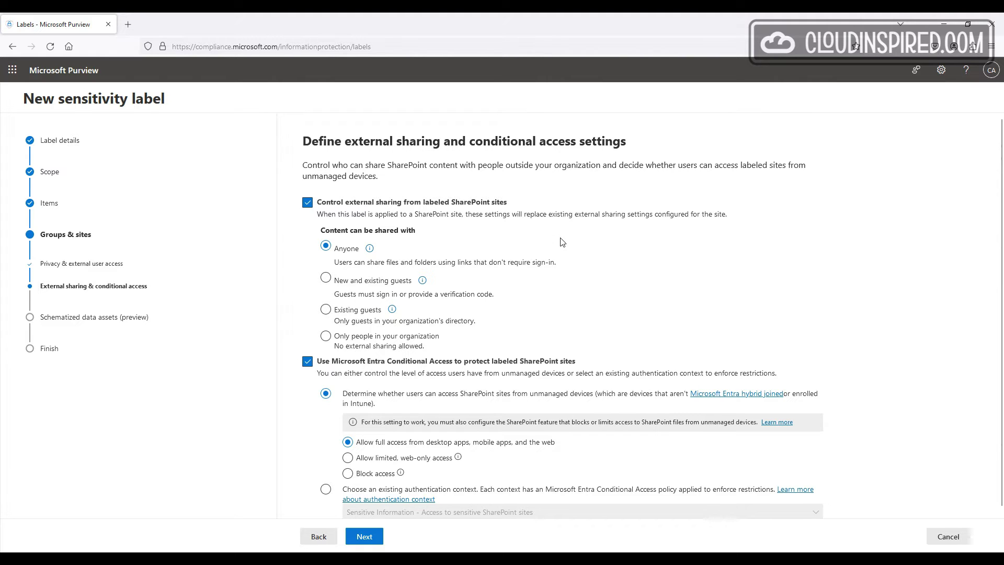
pyautogui.click(307, 202)
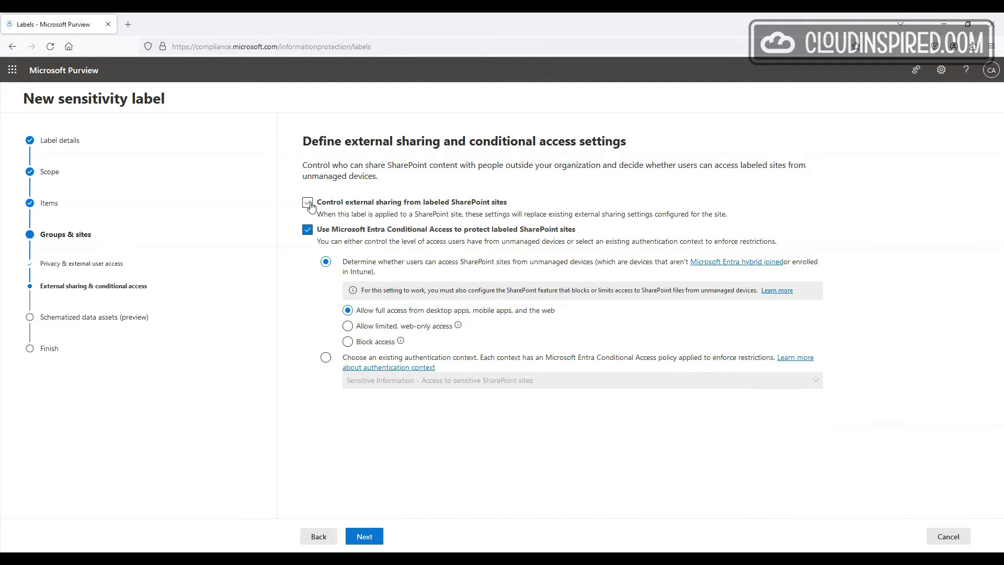
pyautogui.click(325, 357)
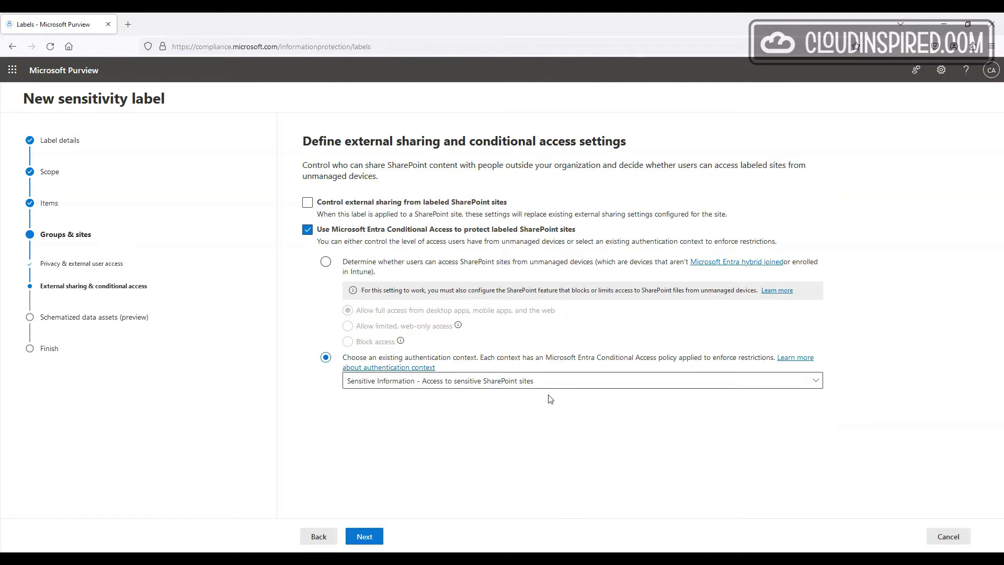
pyautogui.click(560, 381)
pyautogui.click(502, 399)
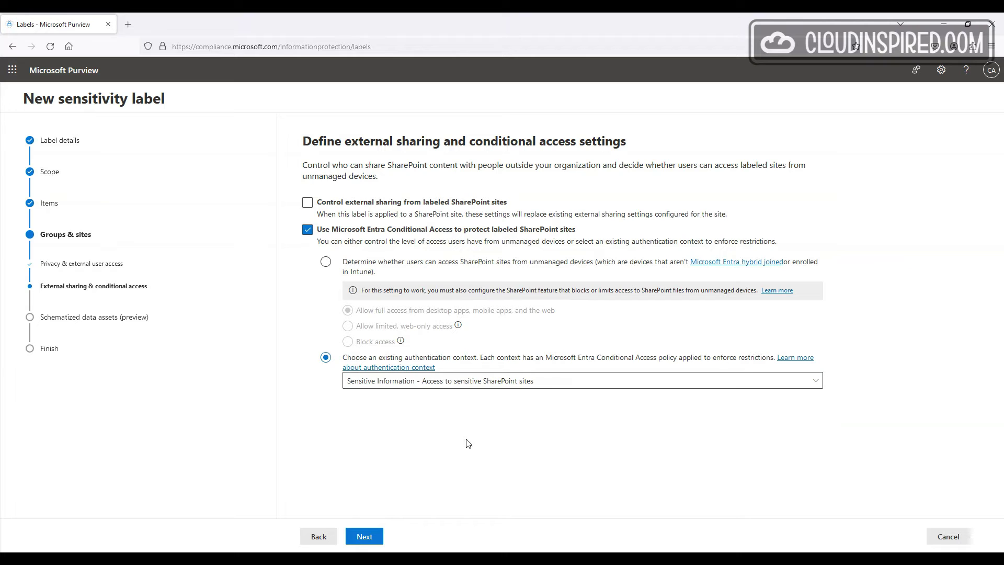
pyautogui.click(373, 538)
pyautogui.click(372, 539)
pyautogui.click(373, 537)
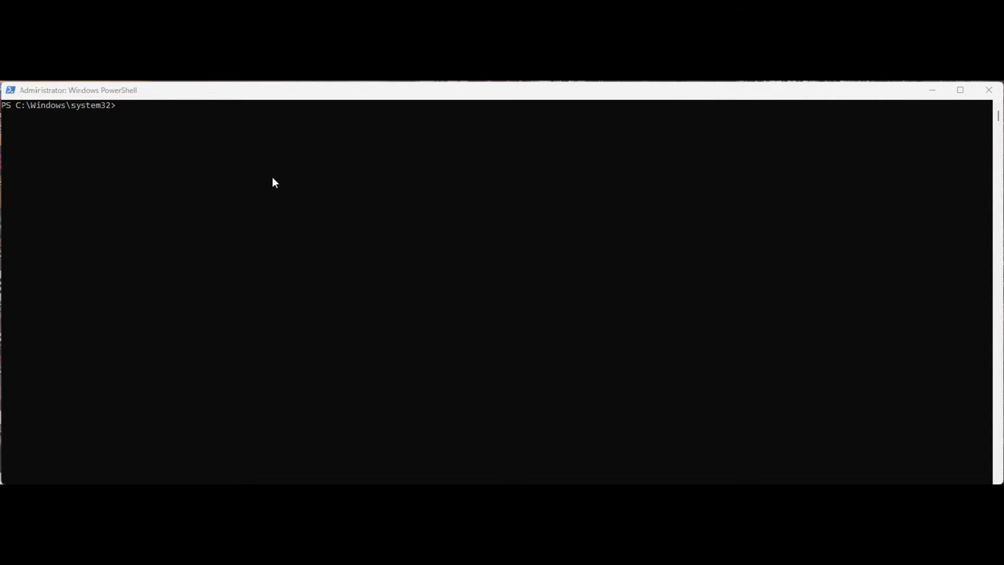
# Switch to the administrator Windows PowerShell console and paste the prepared command
pyautogui.rightClick(271, 171)
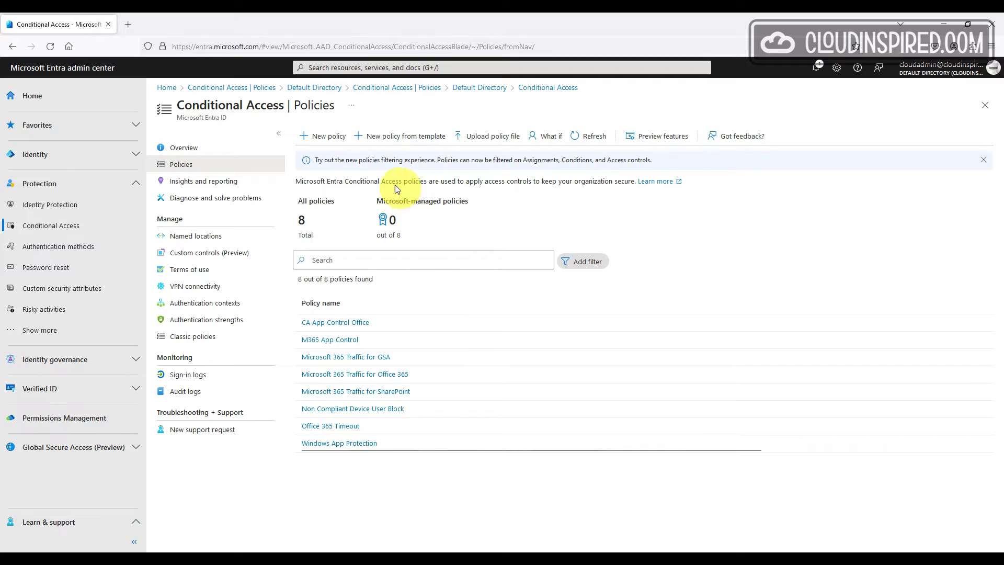
# In the Microsoft Entra admin center, start a Conditional Access policy named SharePoint Authentication Context and include the user TestUser1
pyautogui.click(329, 136)
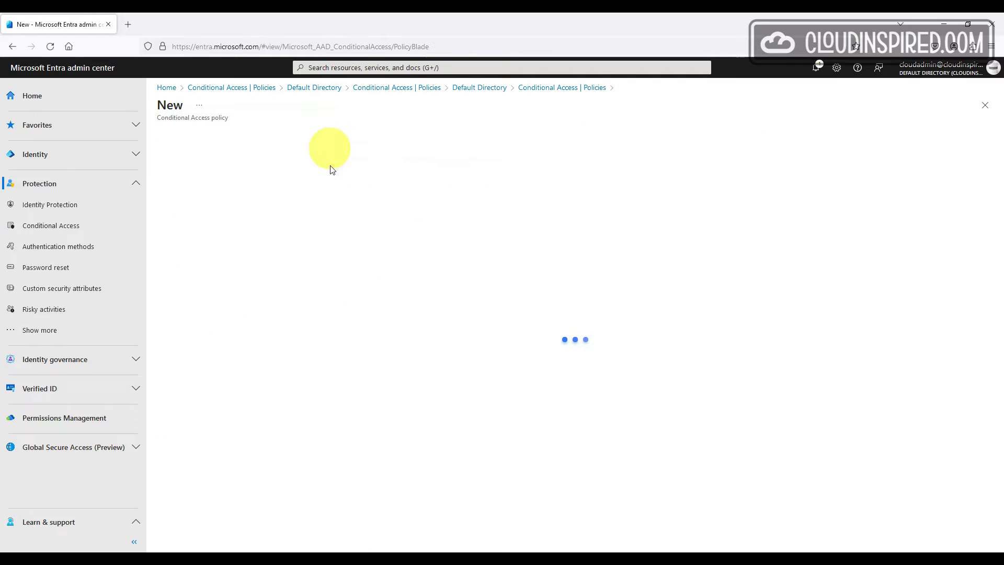
pyautogui.write('SharePoint Authentication Context')
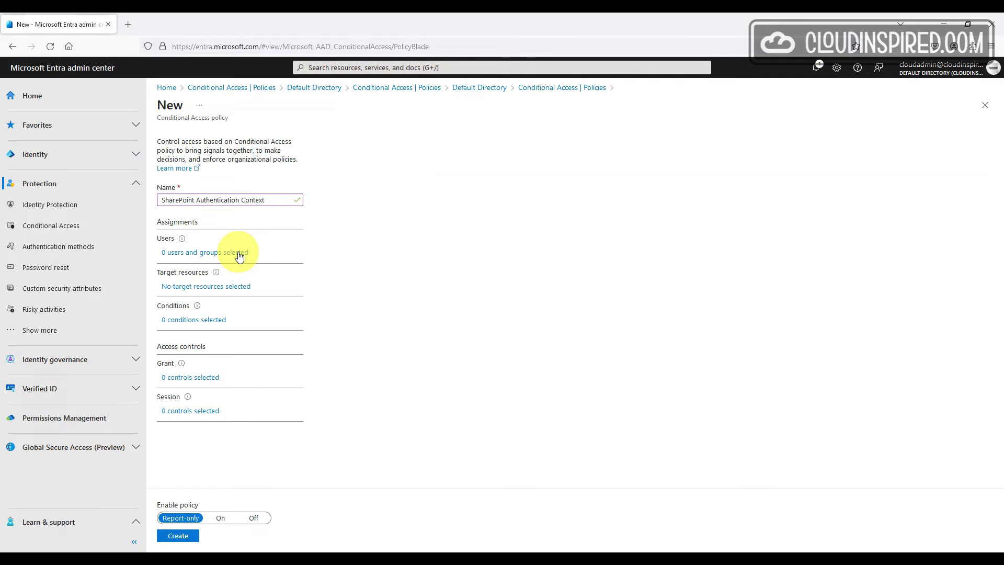
pyautogui.click(240, 256)
pyautogui.click(360, 239)
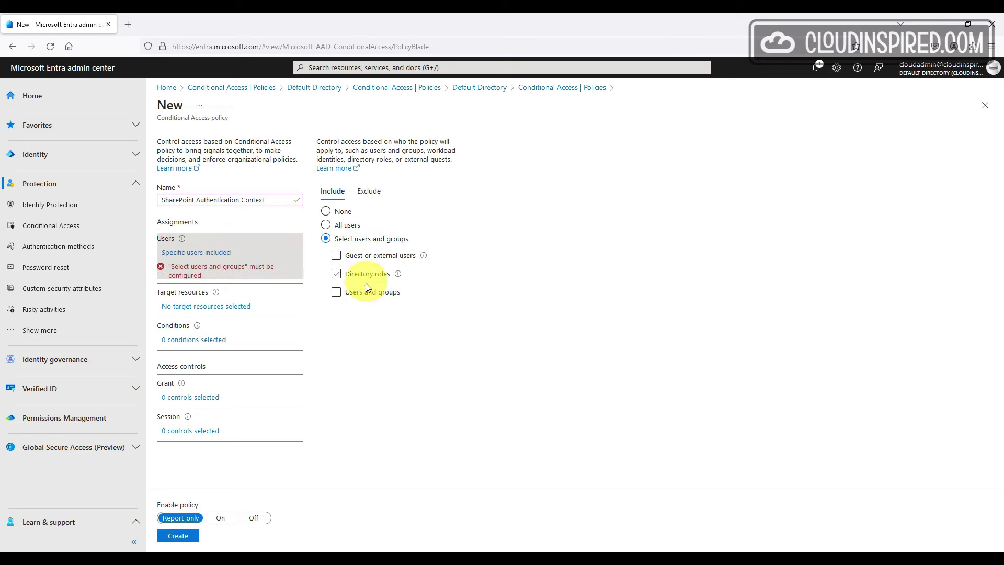
pyautogui.click(368, 292)
pyautogui.click(512, 170)
pyautogui.write('Testuser')
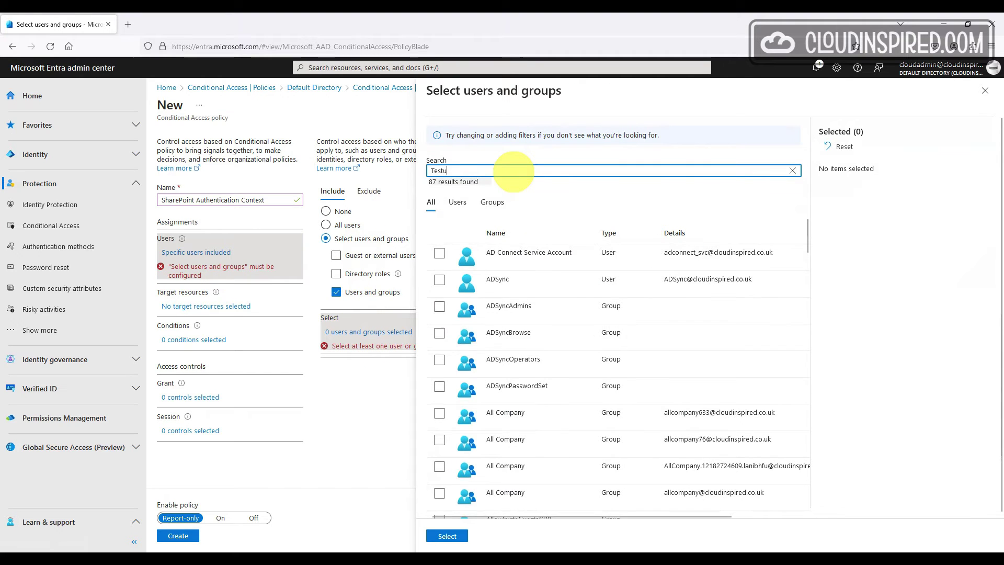
pyautogui.click(503, 254)
pyautogui.click(446, 534)
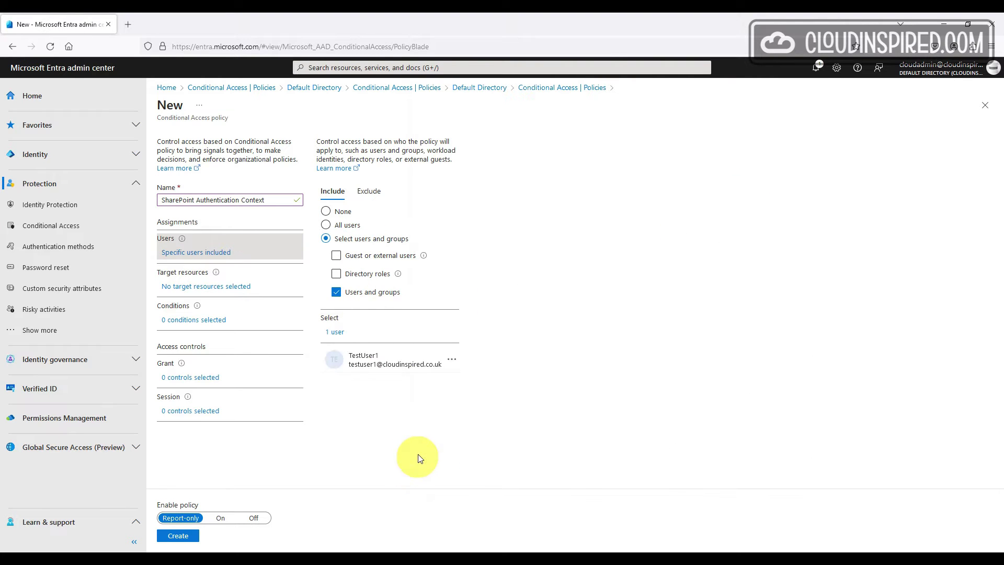
# Set the policy's target resources to the selected cloud app Office 365 SharePoint Online
pyautogui.click(233, 290)
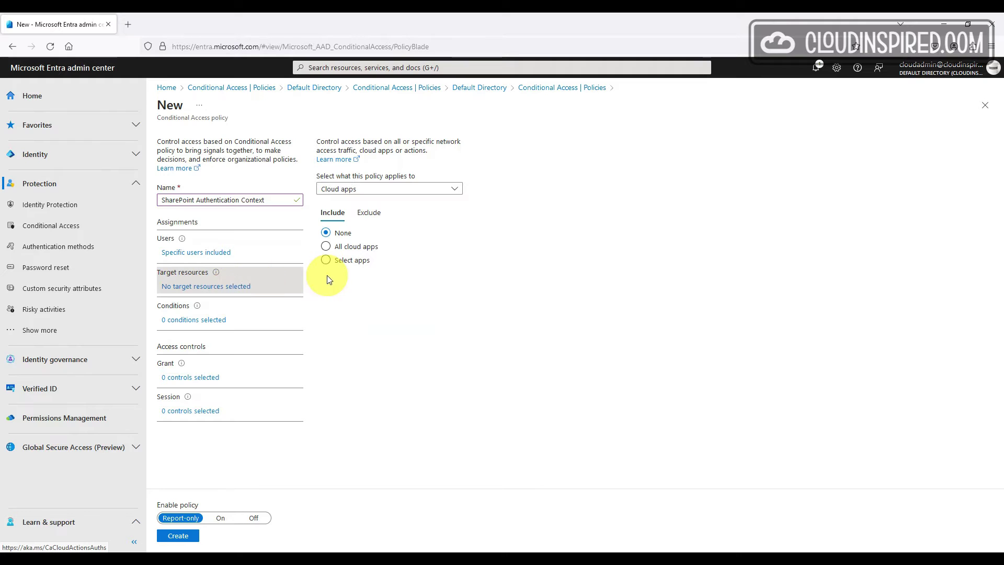
pyautogui.click(346, 260)
pyautogui.click(334, 328)
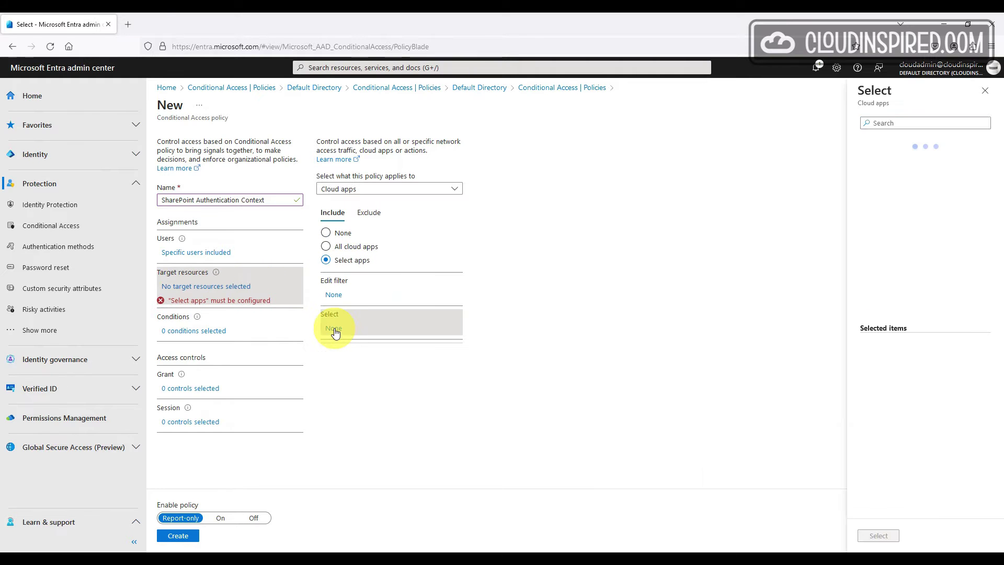
pyautogui.write('office')
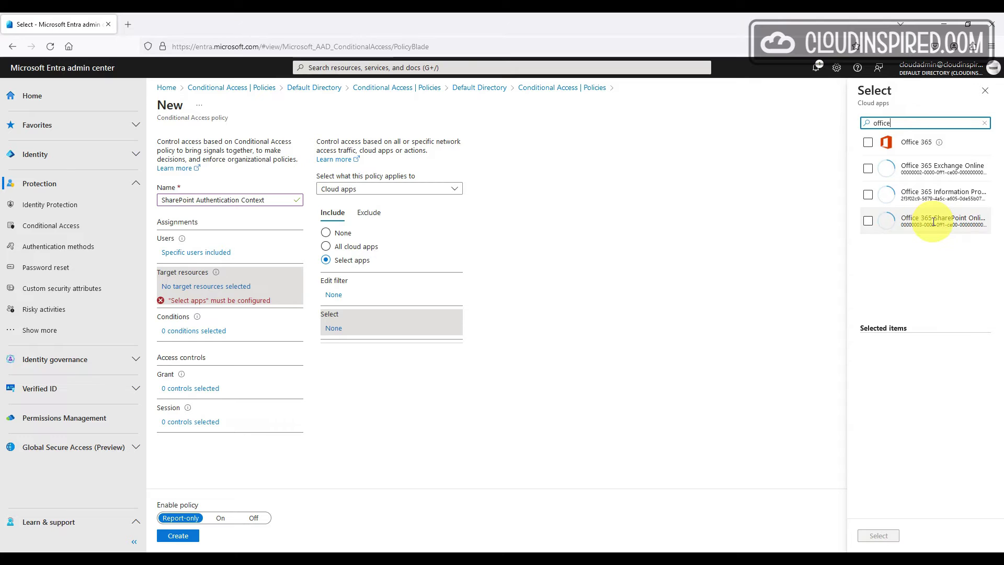
pyautogui.click(870, 221)
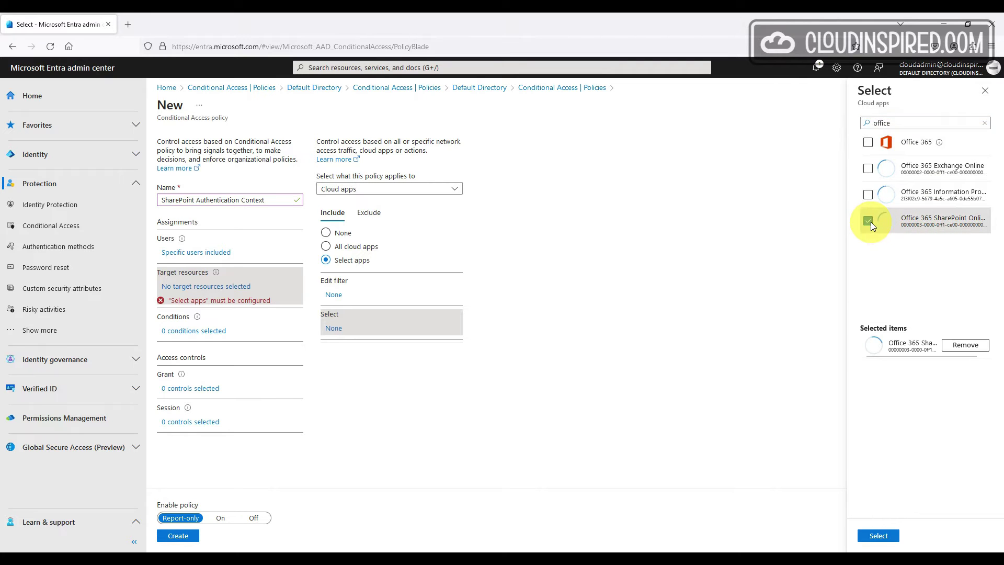
pyautogui.click(878, 535)
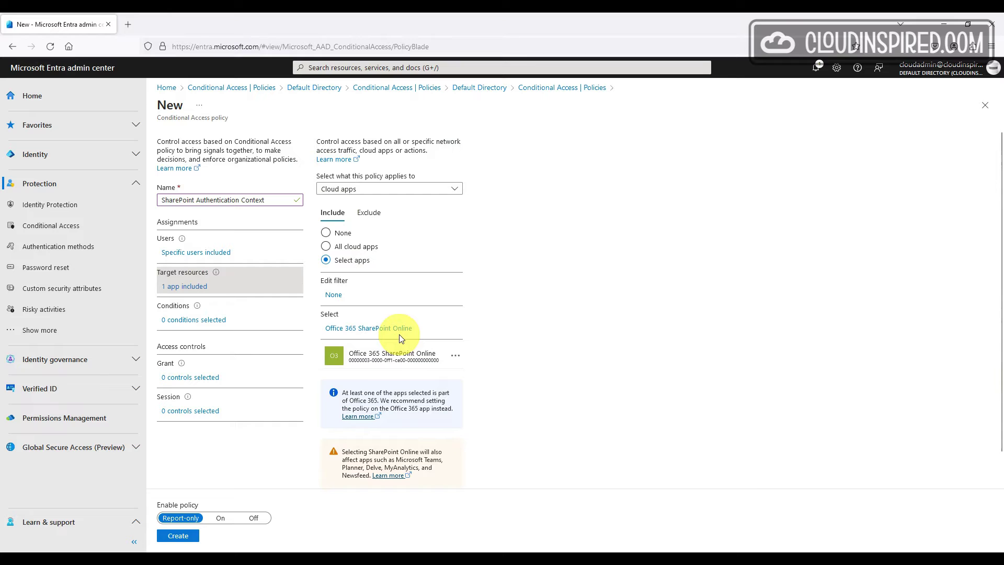
# Remove the SharePoint Online target app and apply the policy to the Sensitive Information authentication context instead
pyautogui.click(456, 359)
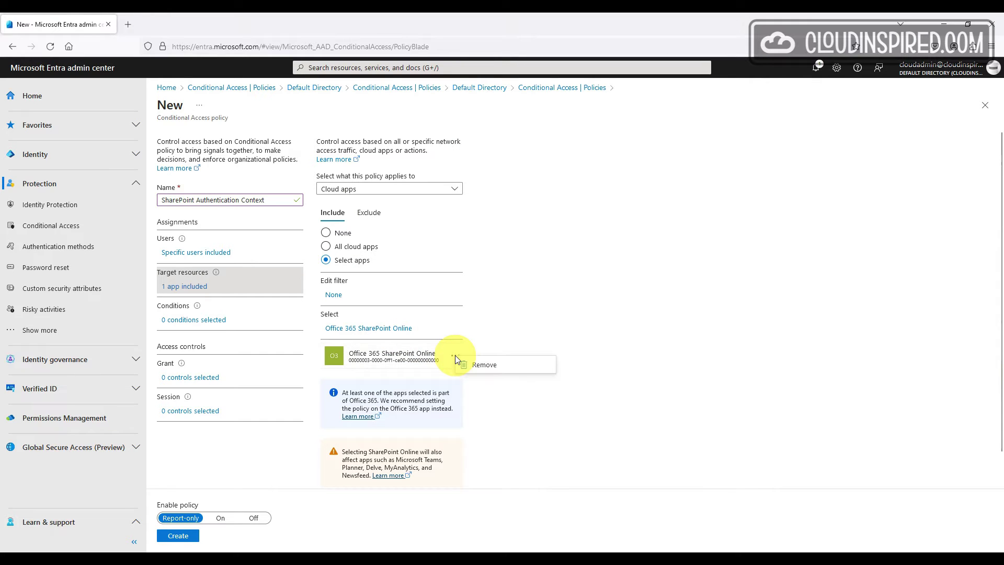
pyautogui.click(479, 366)
pyautogui.click(387, 190)
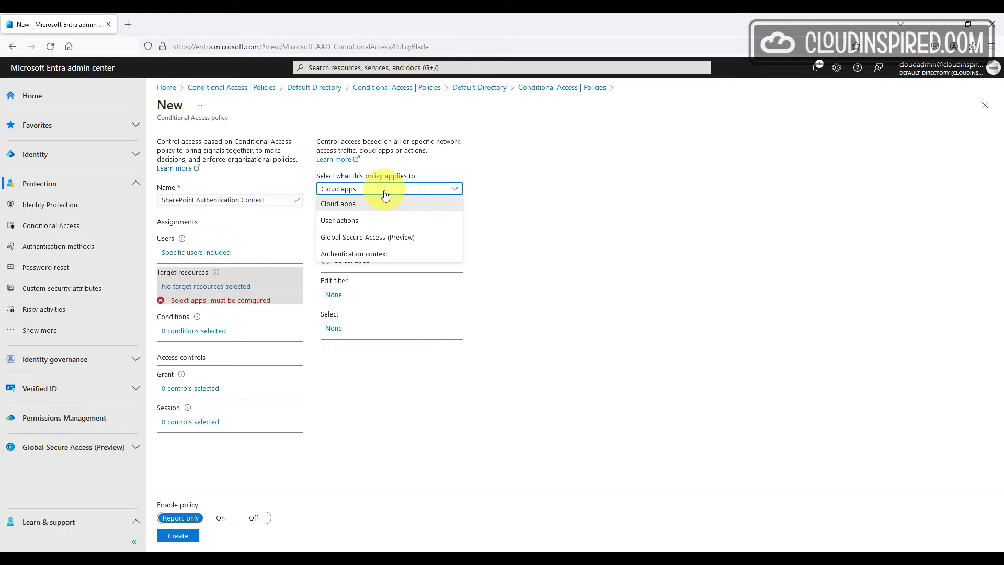
pyautogui.click(387, 252)
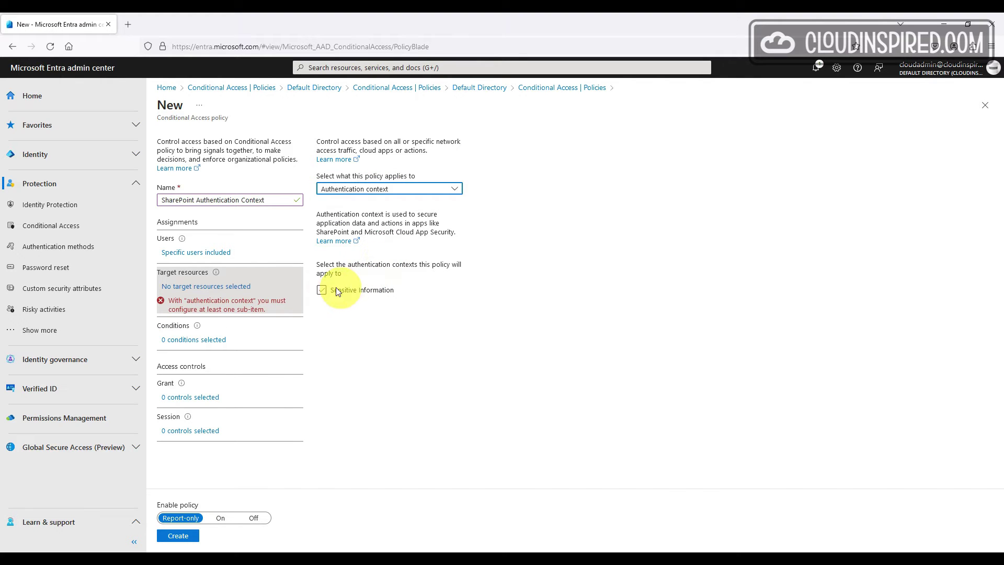
pyautogui.click(322, 290)
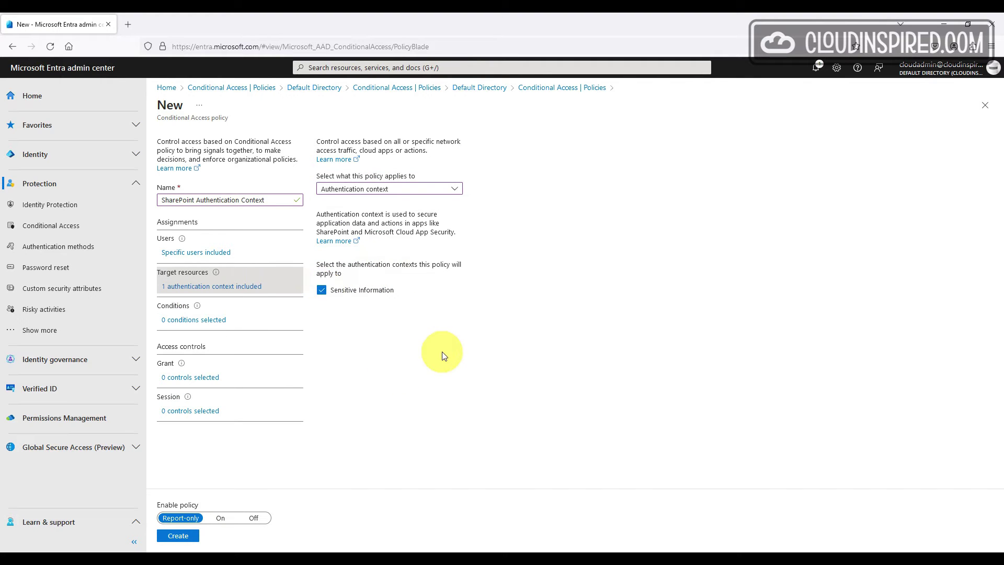
# Configure the policy's client apps condition to cover Browser only, excluding mobile and desktop apps, Exchange ActiveSync and other clients
pyautogui.click(209, 320)
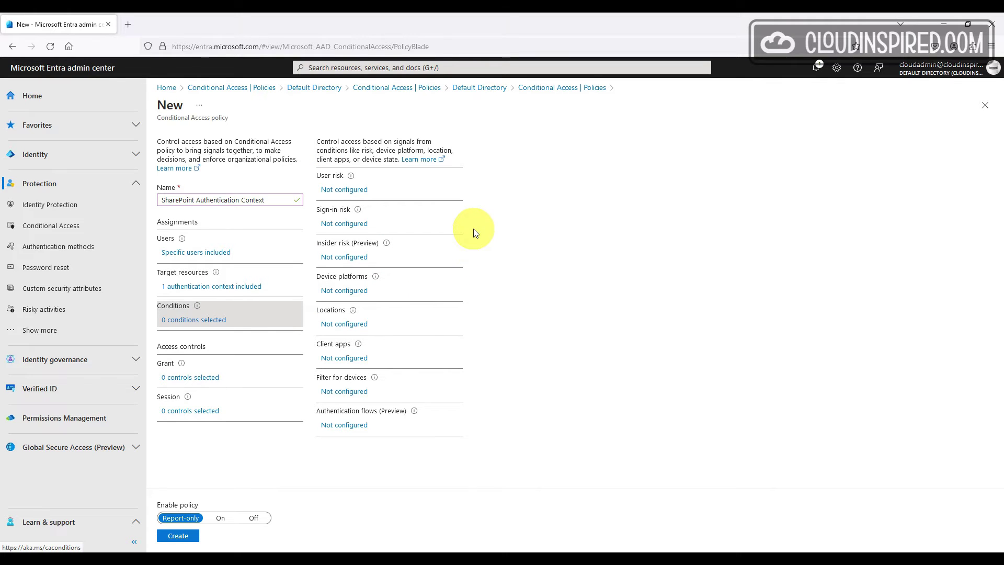
pyautogui.click(351, 356)
pyautogui.click(874, 174)
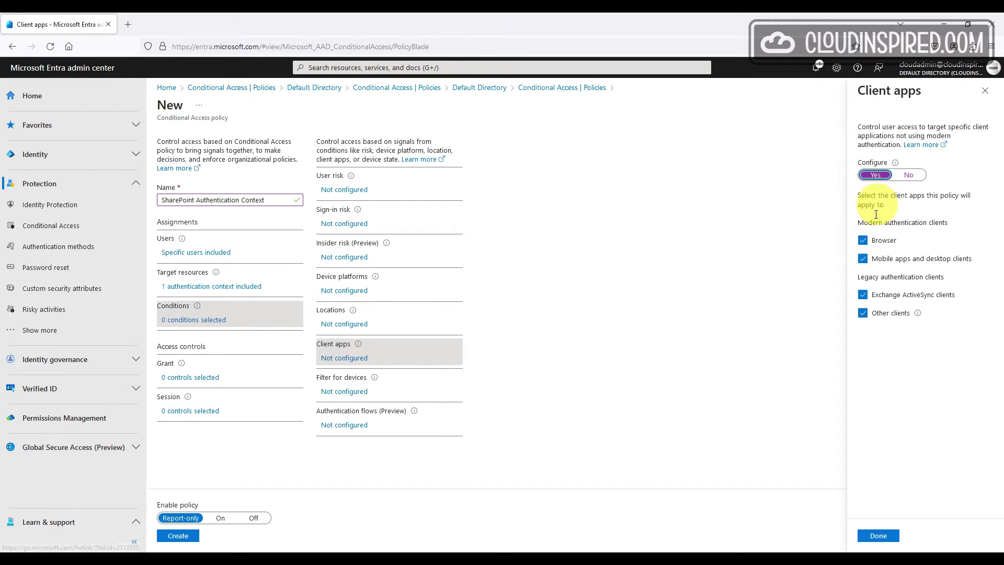
pyautogui.click(862, 258)
pyautogui.click(863, 295)
pyautogui.click(862, 313)
pyautogui.click(878, 536)
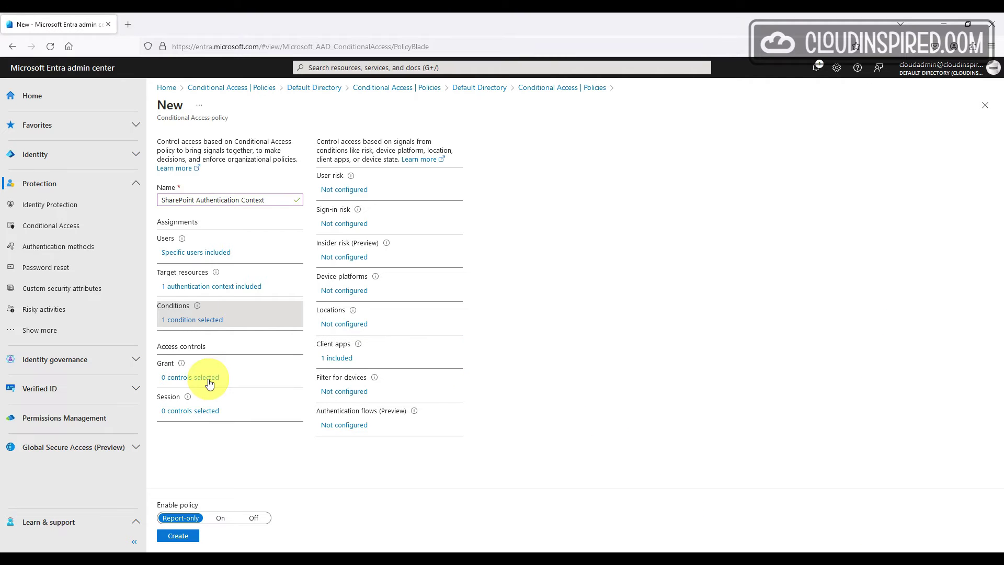
# Set the policy's grant control to grant access and require multifactor authentication
pyautogui.click(209, 416)
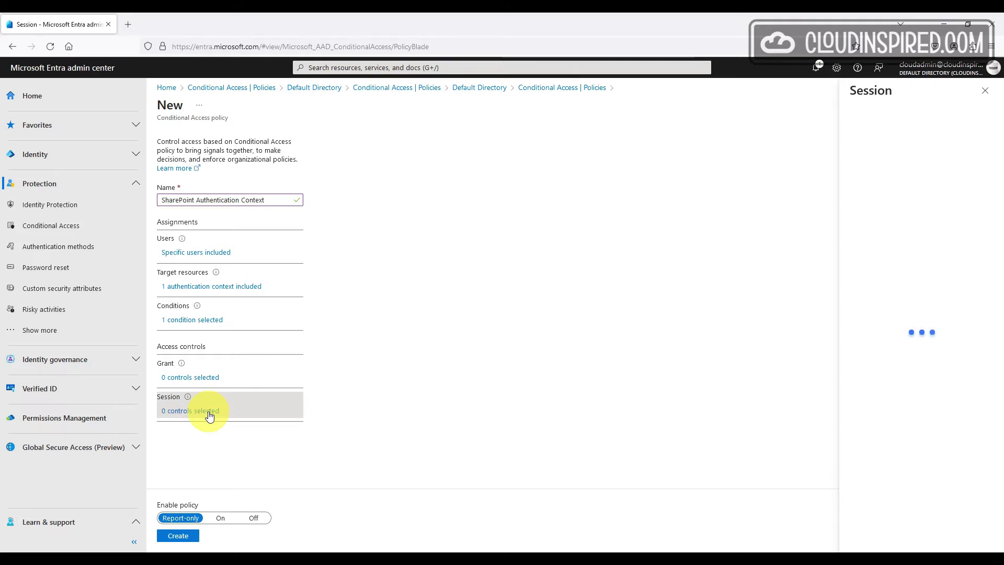
pyautogui.click(209, 378)
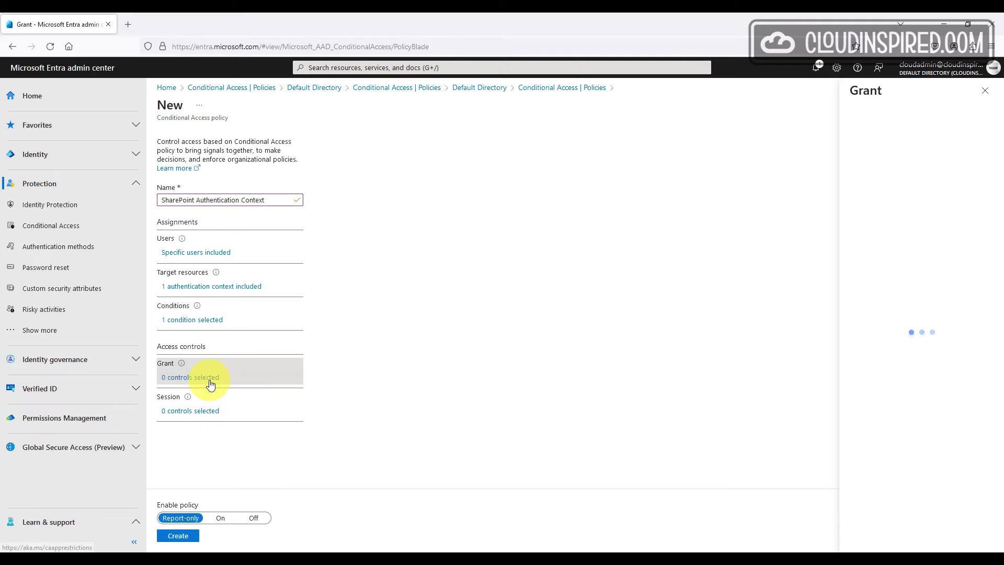
pyautogui.click(865, 190)
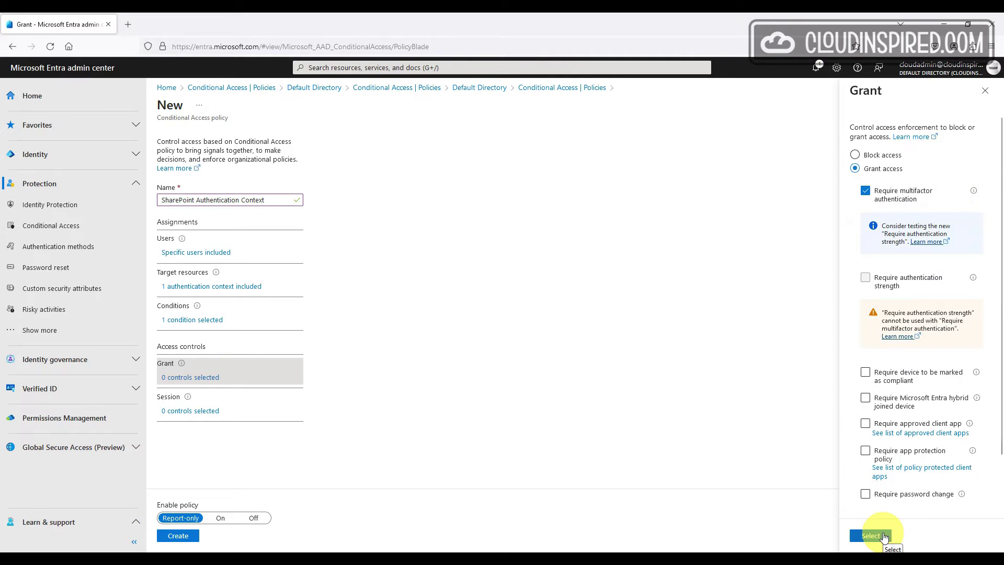
pyautogui.click(883, 537)
# Use Conditional Access App Control with a custom policy as the session control, and create the policy with enforcement set to On
pyautogui.click(202, 412)
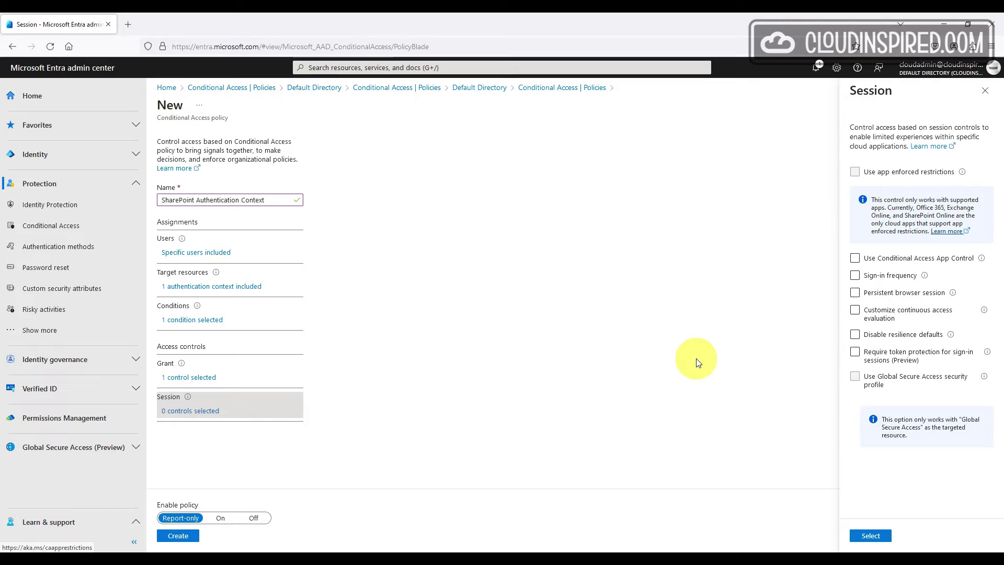
pyautogui.click(855, 258)
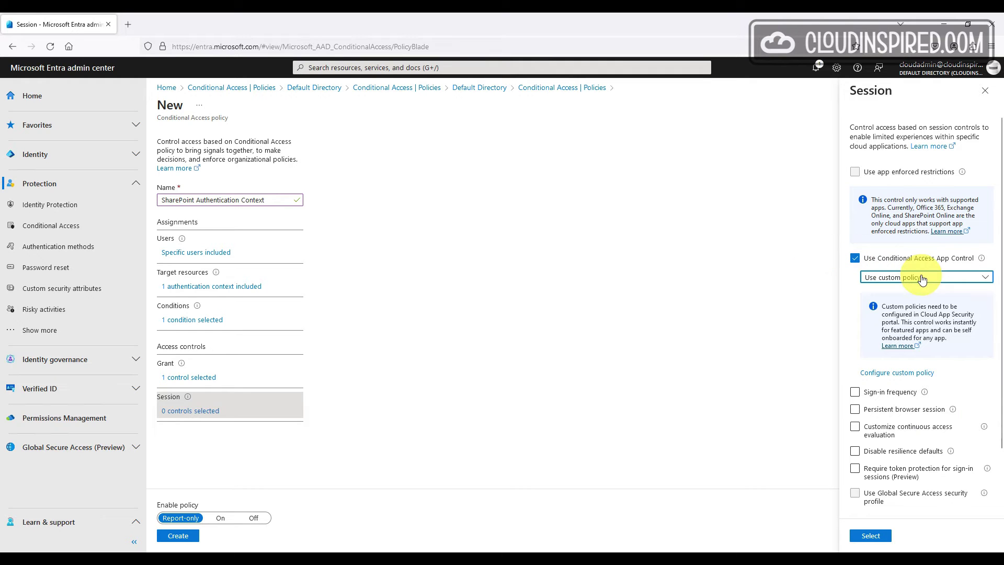
pyautogui.click(921, 277)
pyautogui.click(905, 325)
pyautogui.click(871, 535)
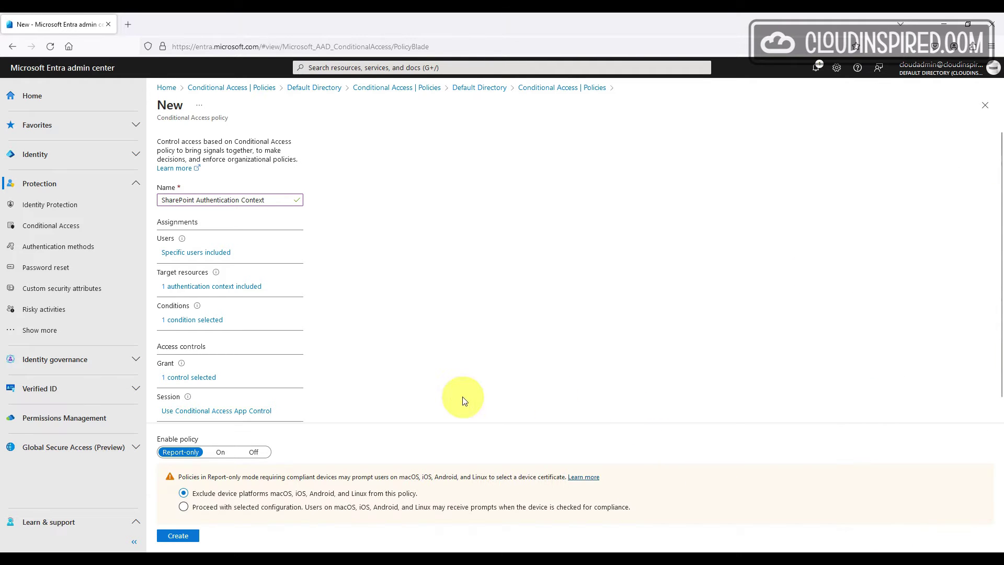
pyautogui.click(220, 451)
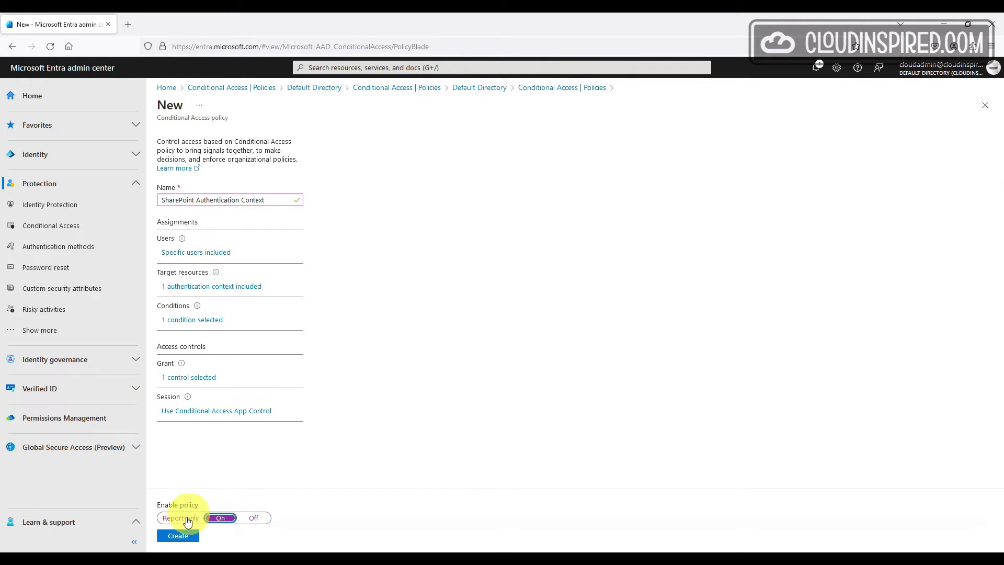
pyautogui.click(182, 534)
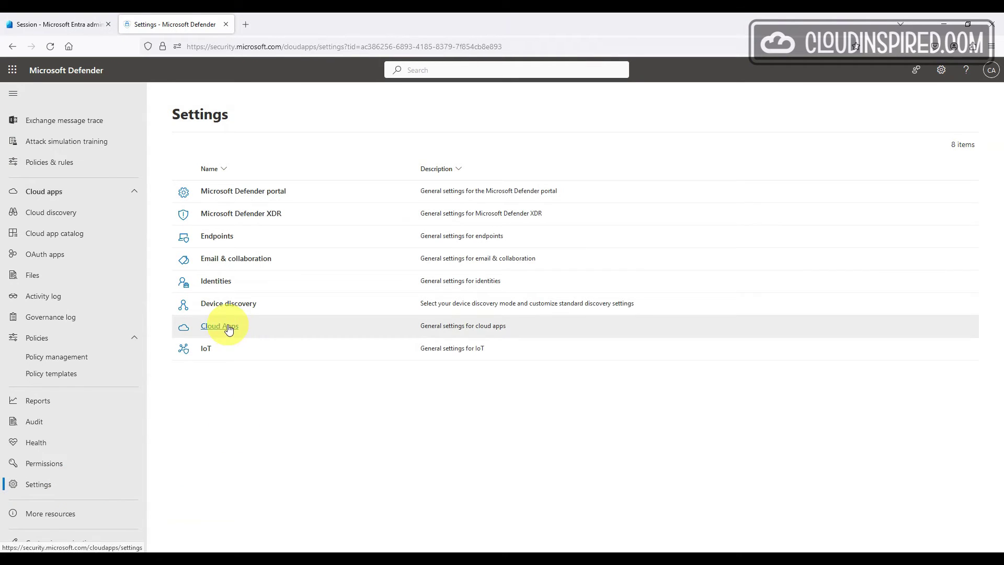
# In Microsoft Defender's Cloud Apps settings, open the Conditional Access App Control apps and the edit options for Microsoft SharePoint Online - General
pyautogui.click(226, 325)
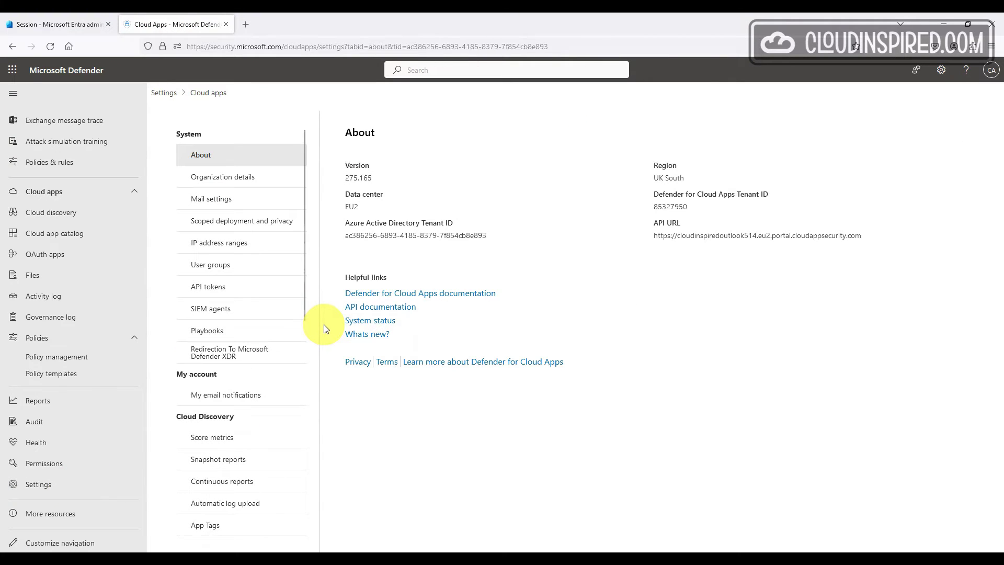
pyautogui.scroll(-8, 298, 313)
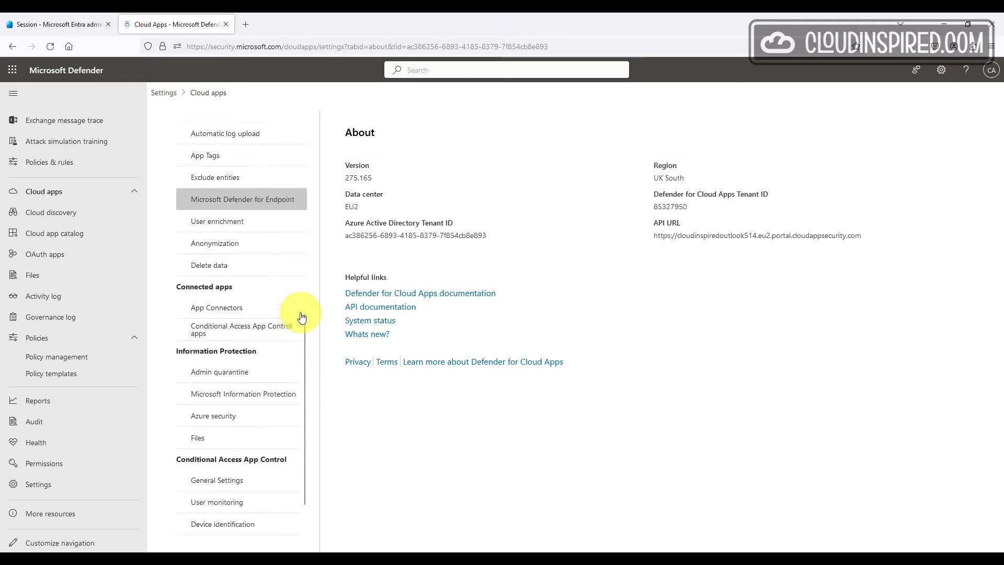
pyautogui.click(280, 309)
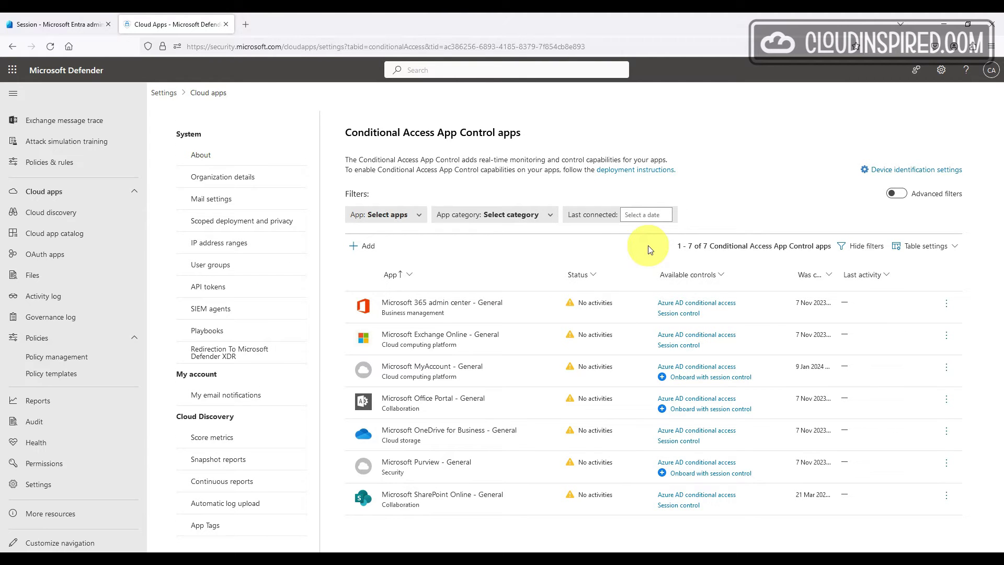
pyautogui.click(946, 498)
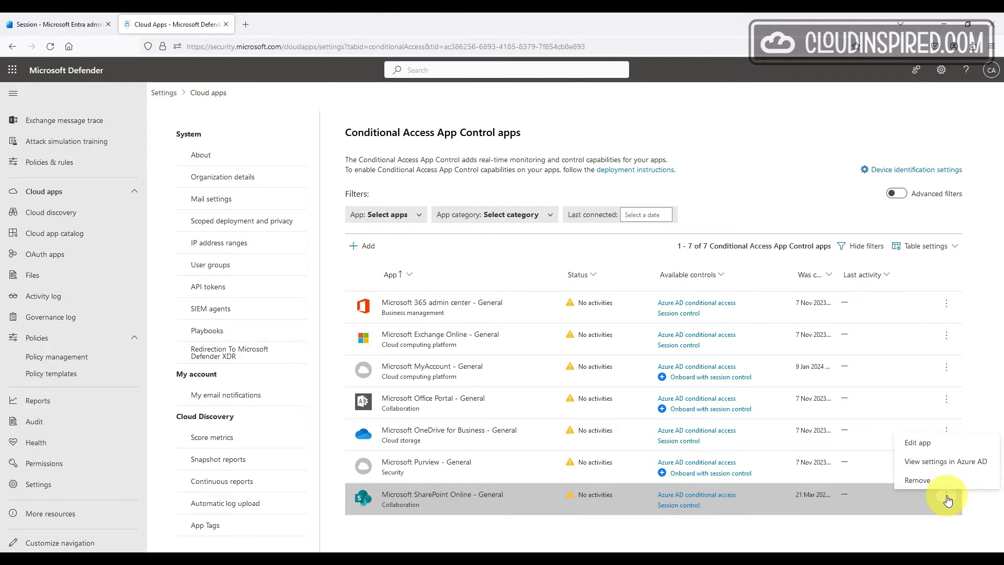
pyautogui.click(930, 444)
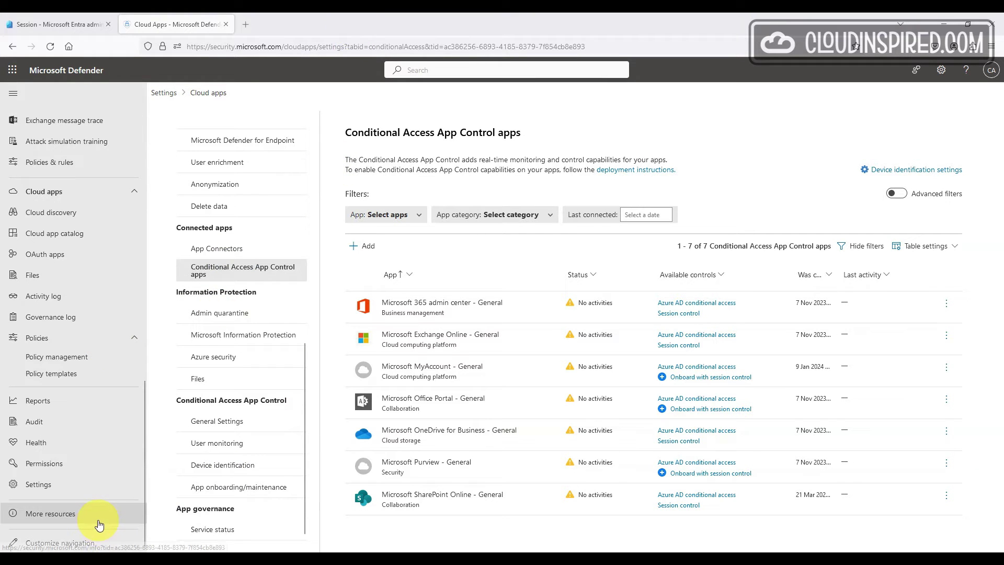
# Start a session policy among the Conditional access policies and name it Block Download from SharePoint Sensitive Label
pyautogui.click(103, 360)
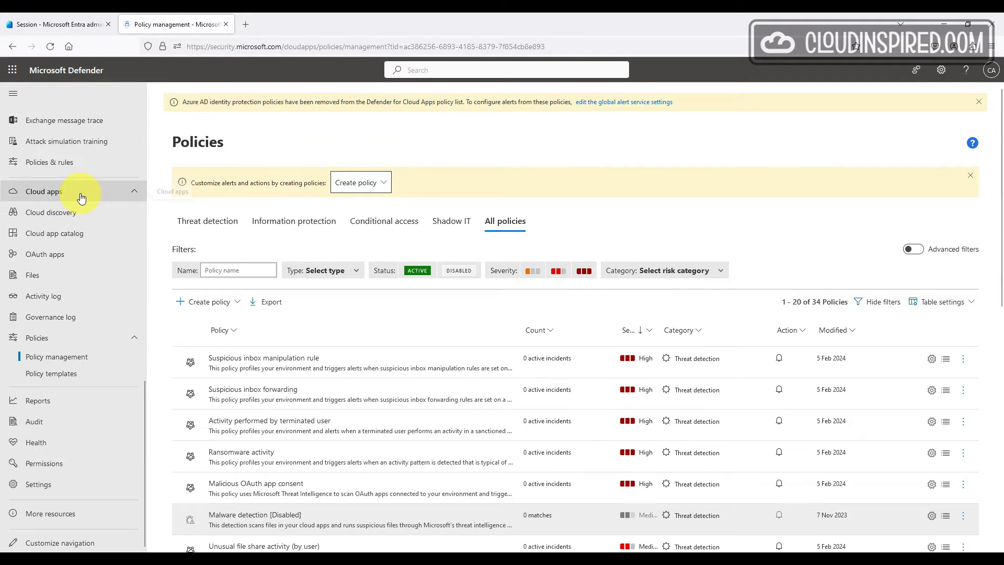
pyautogui.click(383, 223)
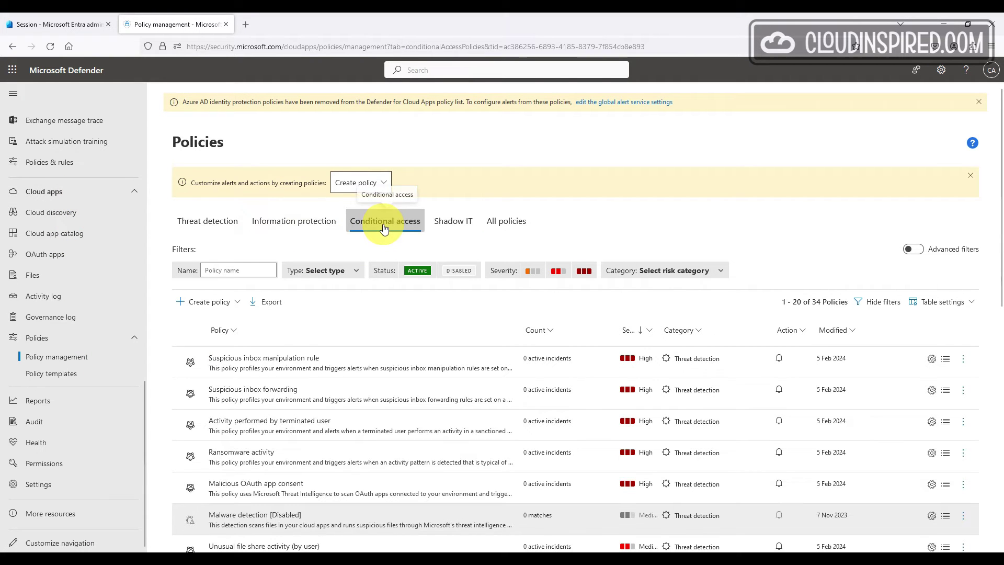
pyautogui.click(202, 303)
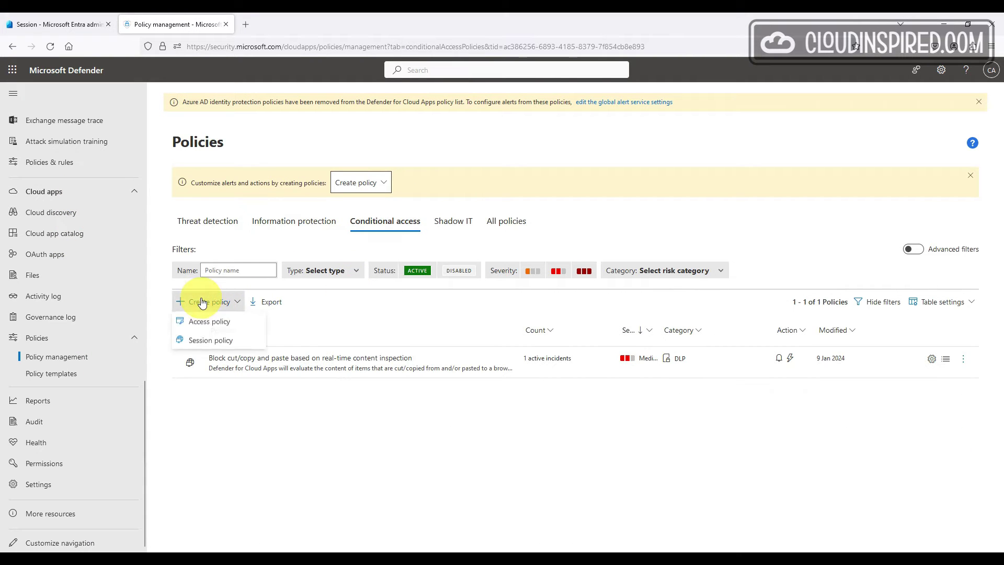
pyautogui.click(245, 341)
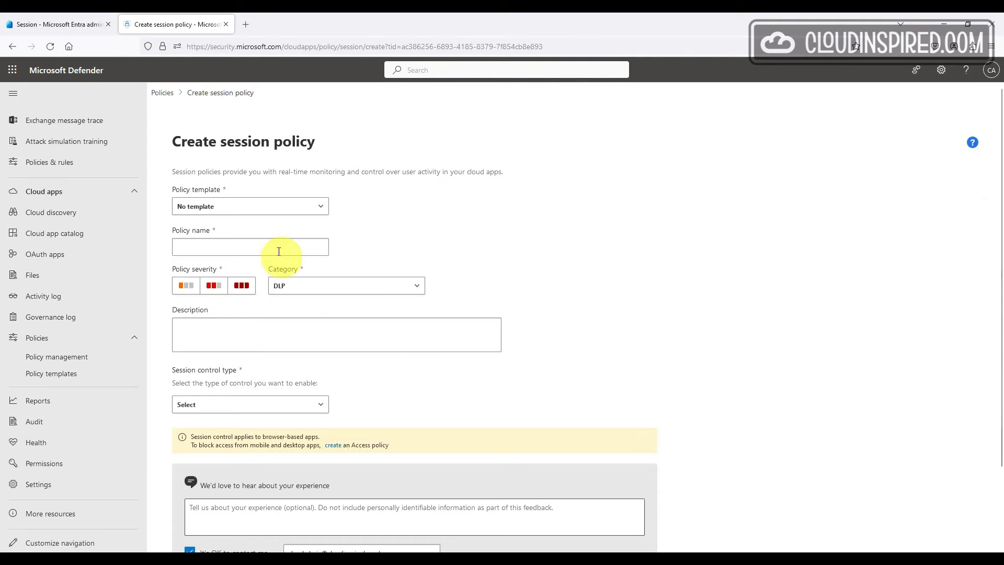
pyautogui.click(319, 246)
pyautogui.write('Block Download from SharePoint Sensitive Label')
pyautogui.click(459, 226)
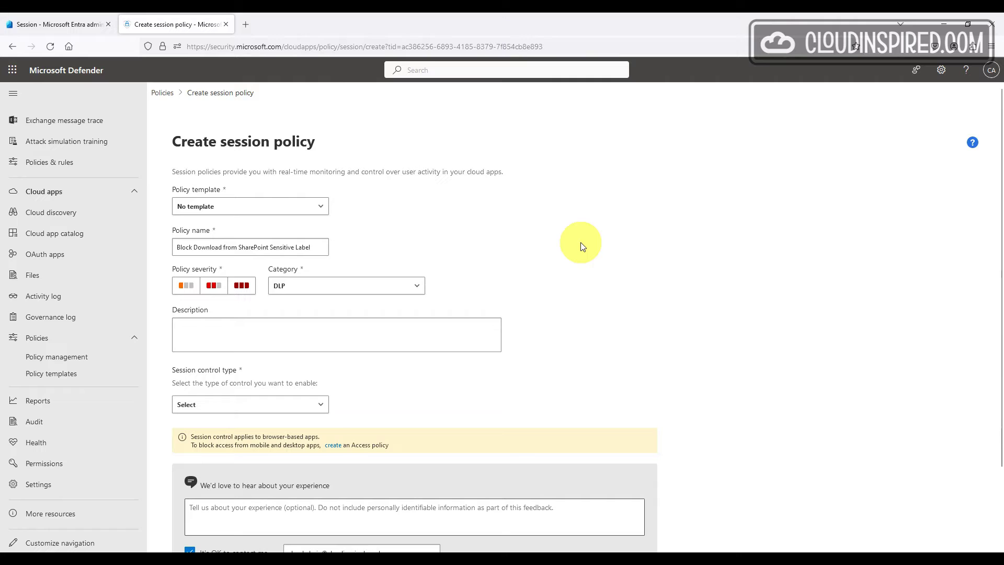
# Set the policy's session control type to Control file download (with inspection)
pyautogui.scroll(-2, 580, 242)
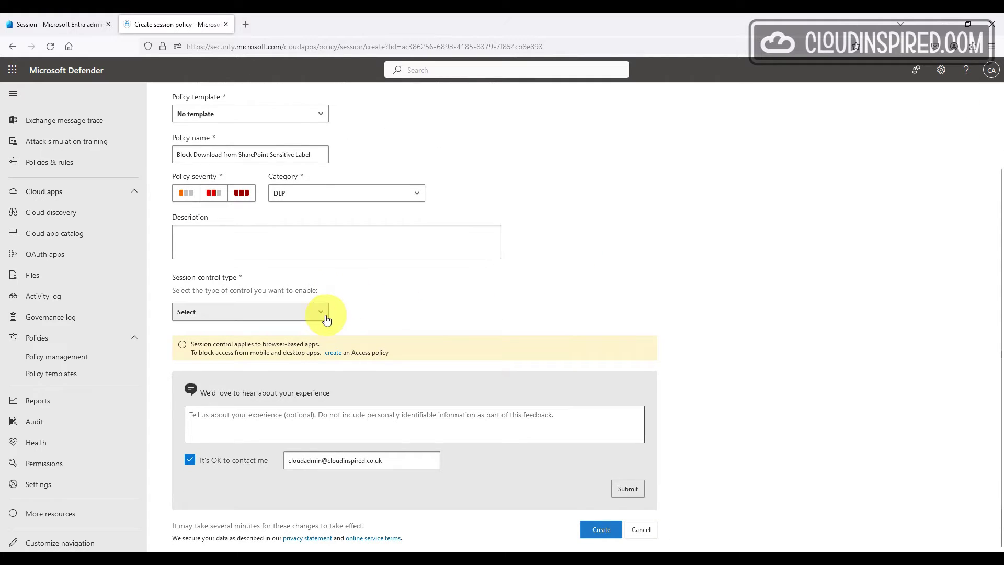
pyautogui.click(326, 319)
pyautogui.click(314, 373)
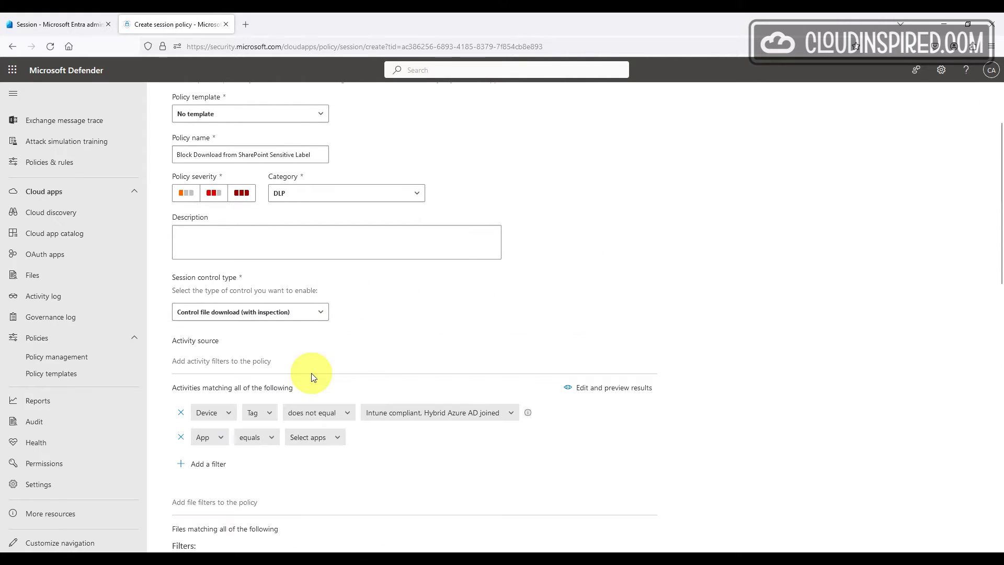
# Remove the device tag activity filter and set the app filter to equal Microsoft SharePoint Online
pyautogui.scroll(-2, 570, 356)
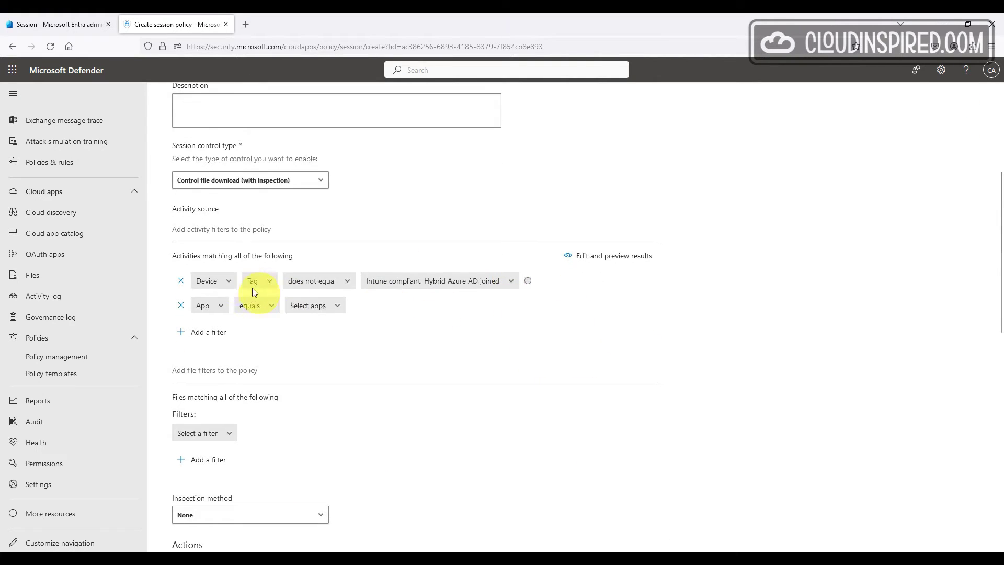
pyautogui.click(181, 282)
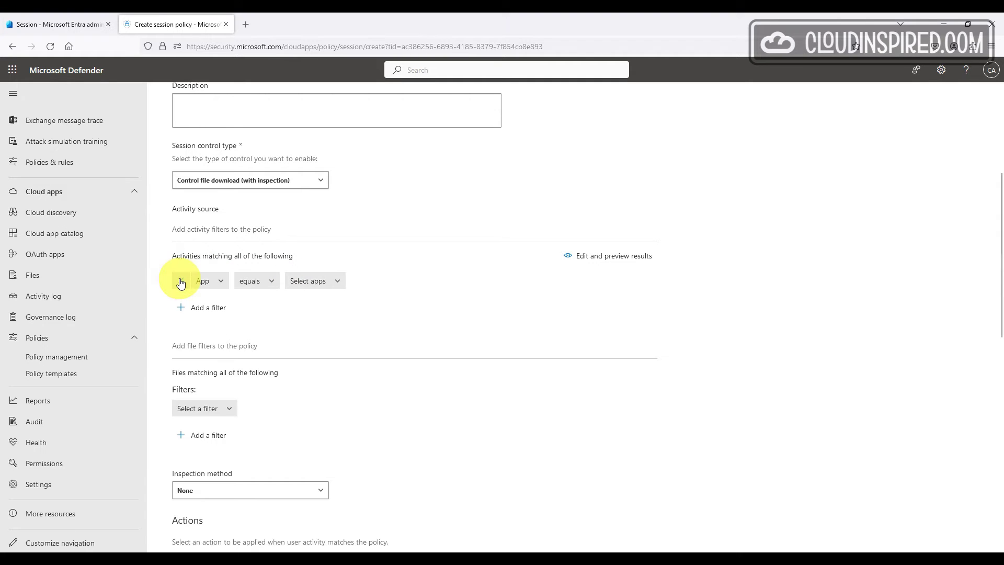
pyautogui.click(316, 288)
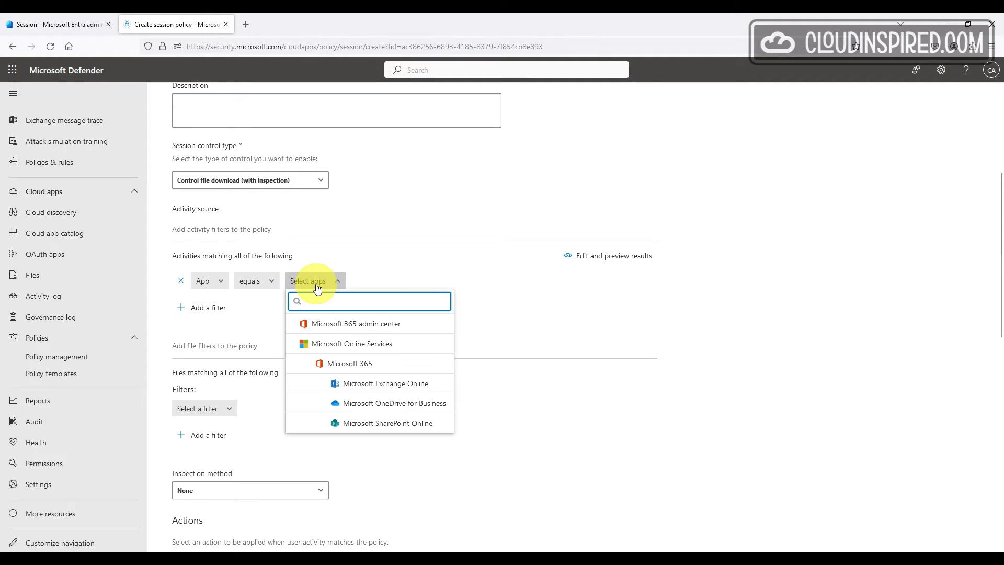
pyautogui.click(413, 428)
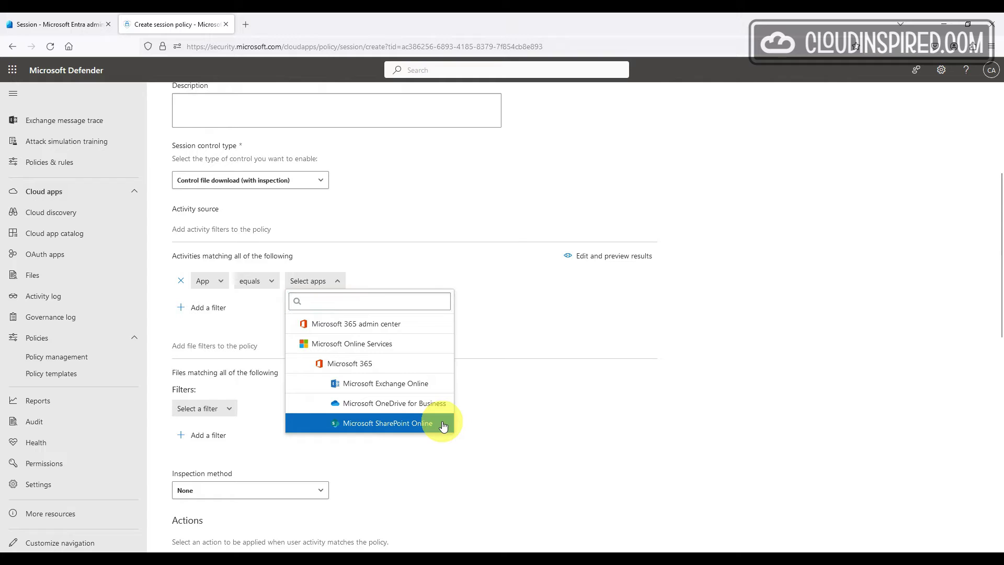
pyautogui.click(649, 380)
# Add a file filter matching files whose sensitivity label equals Sensitive Label
pyautogui.scroll(-1, 479, 407)
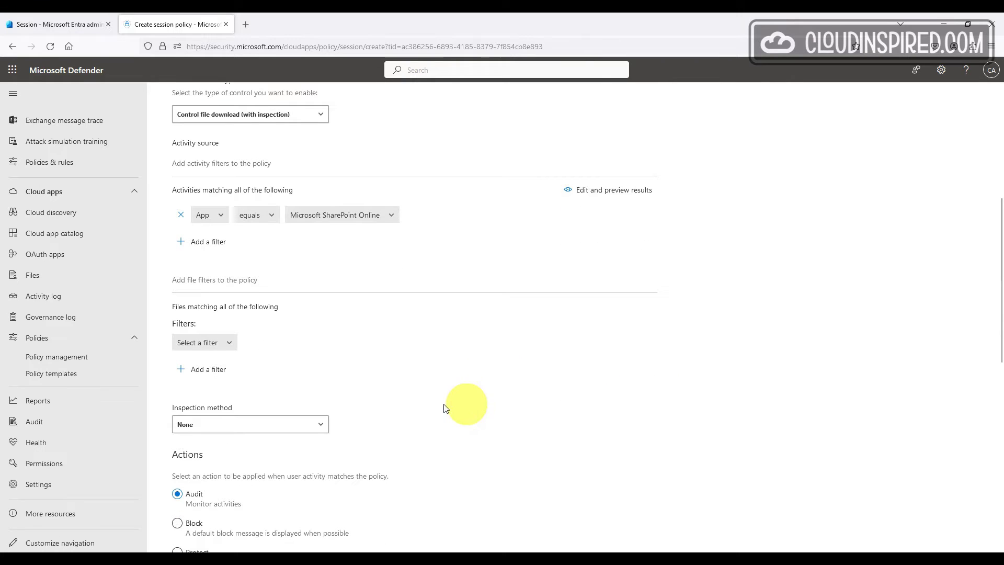
pyautogui.click(230, 343)
pyautogui.click(230, 444)
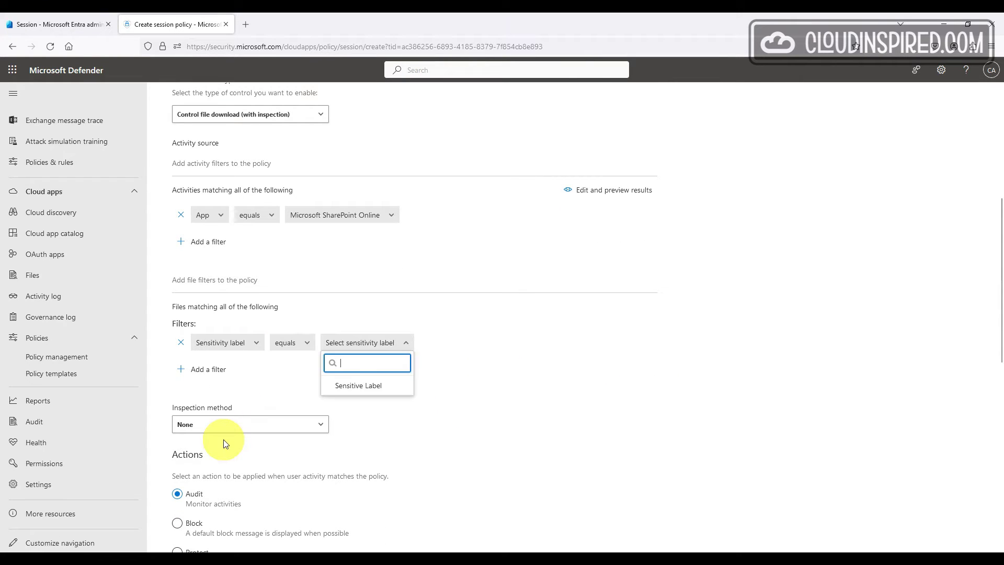
pyautogui.click(402, 389)
pyautogui.click(516, 360)
# Set the session policy's action for matching activity to Block
pyautogui.scroll(-2, 517, 360)
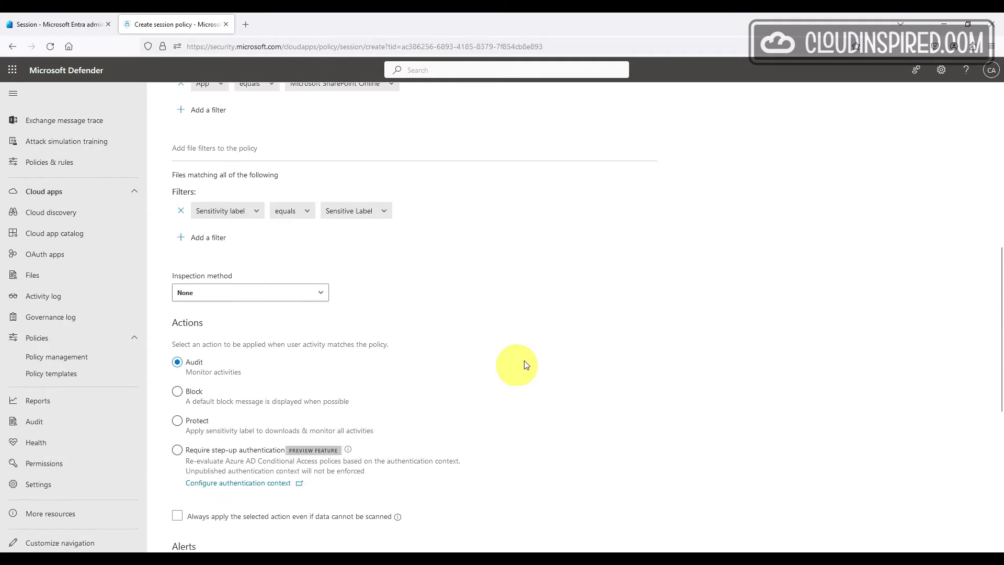
pyautogui.scroll(-2, 523, 361)
pyautogui.click(194, 259)
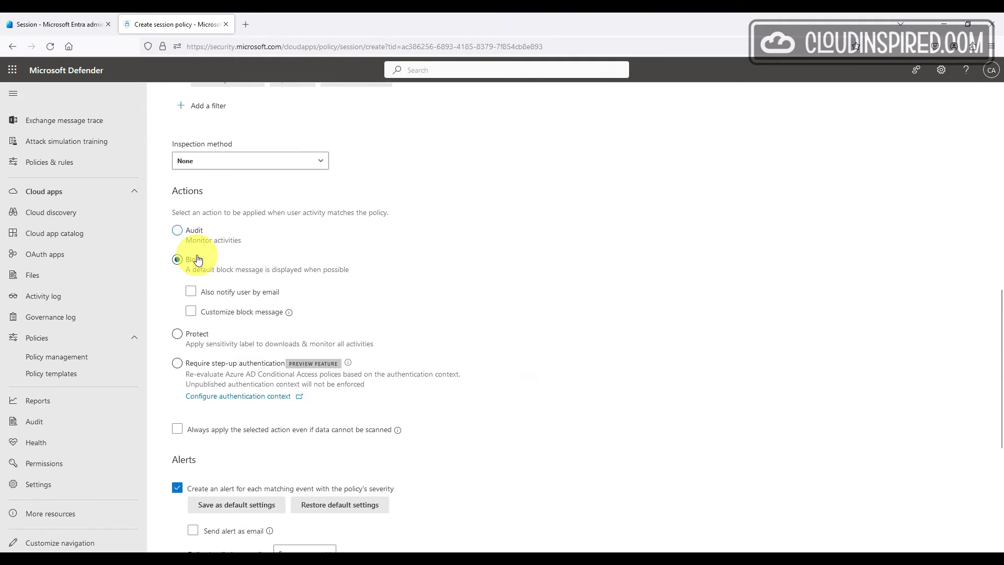
# Enable email notification for blocked users and set the custom block message to "Download from SharePoint is not allowed"
pyautogui.click(215, 291)
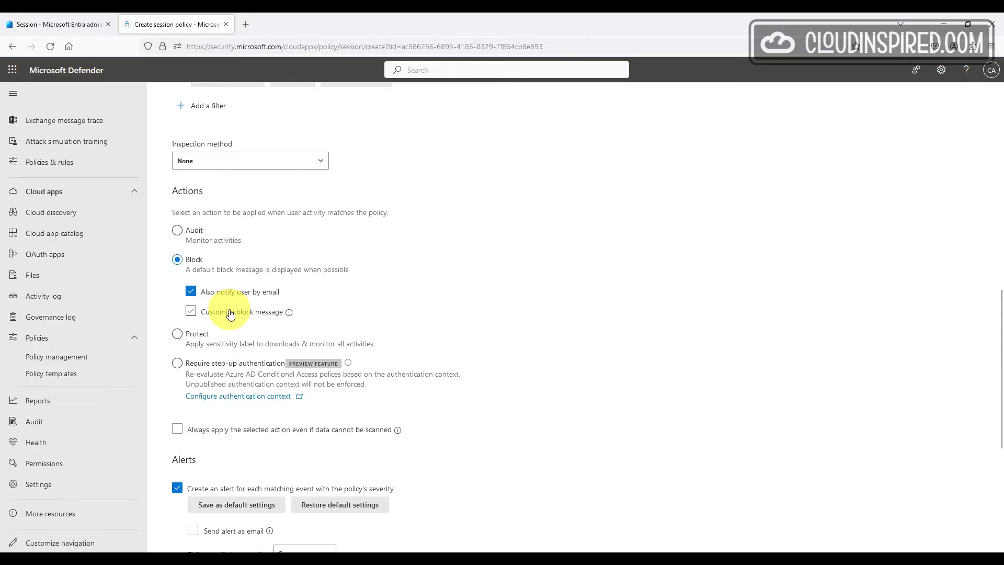
pyautogui.click(230, 313)
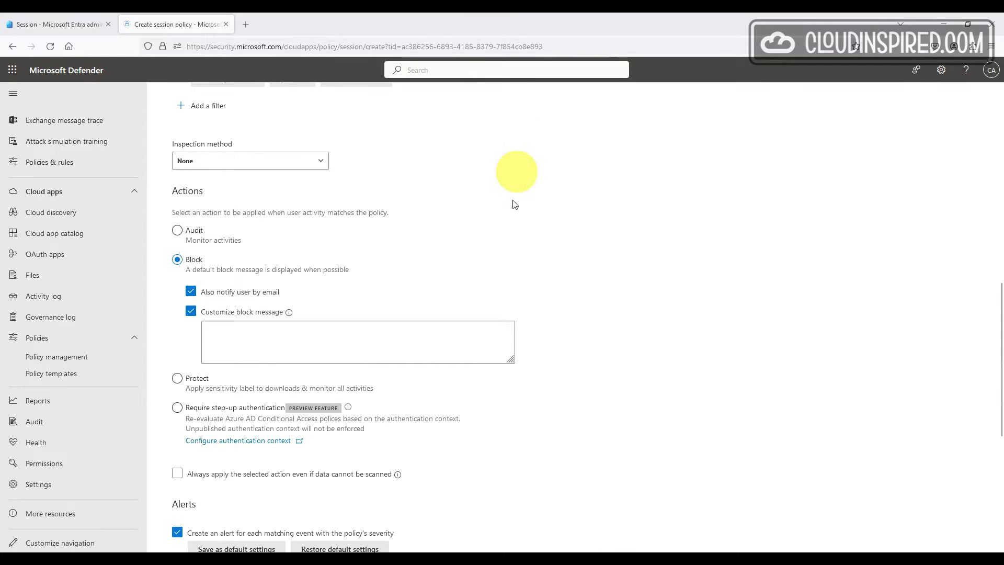
pyautogui.click(475, 331)
pyautogui.write('Download from SharePoint is not allowed')
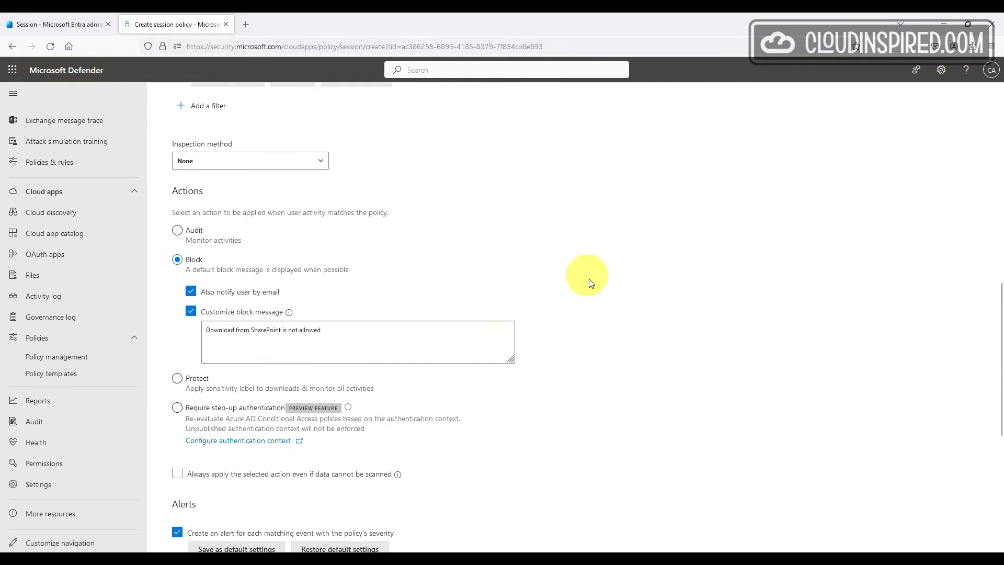
# Always apply the selected action even if data cannot be scanned, and create the session policy
pyautogui.scroll(-3, 554, 280)
pyautogui.click(366, 343)
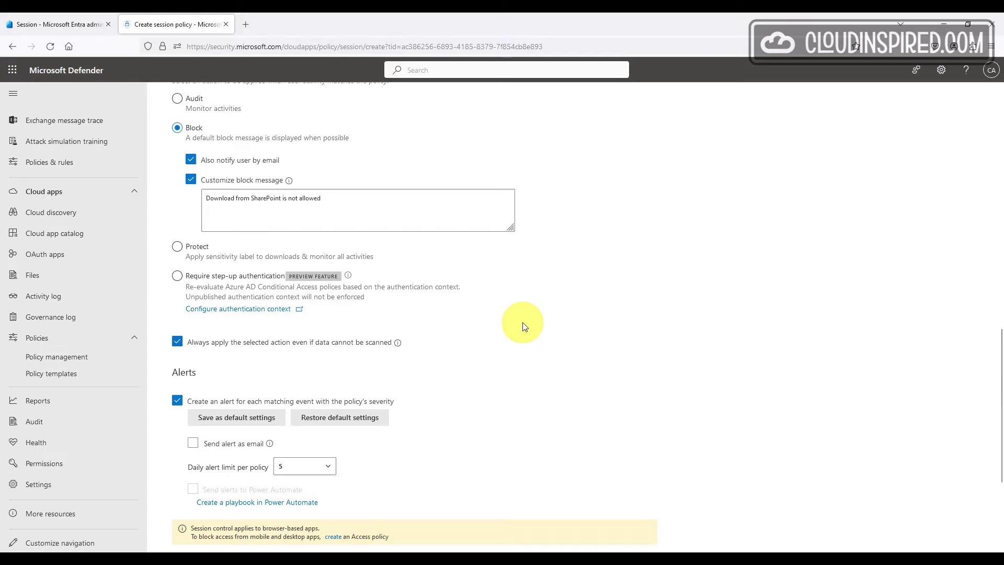
pyautogui.scroll(-3, 524, 326)
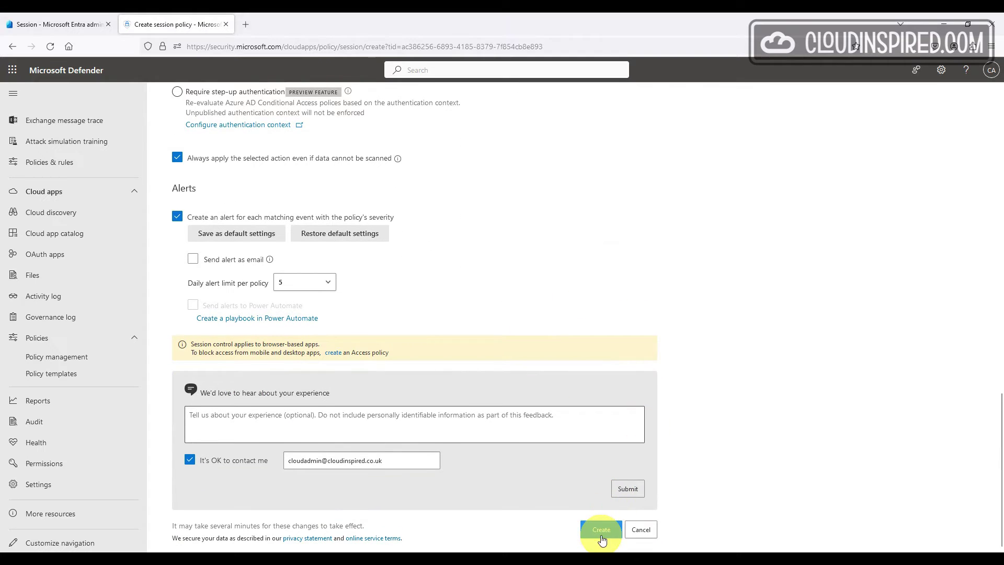
pyautogui.click(601, 529)
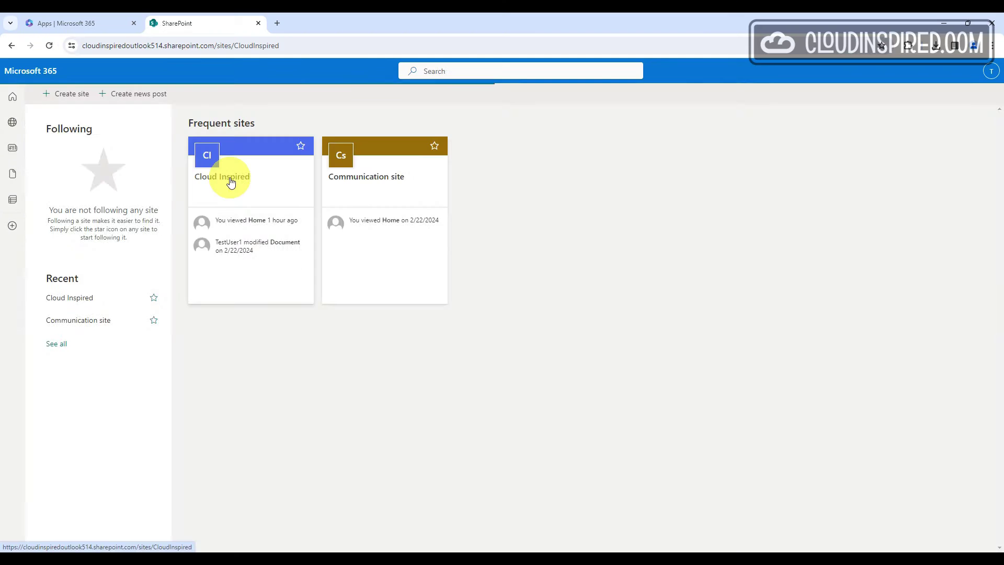
# Switch to the test user's browser, open the Cloud Inspired site past the monitored access notice, and select Document.docx in the Current projects folder
pyautogui.click(231, 180)
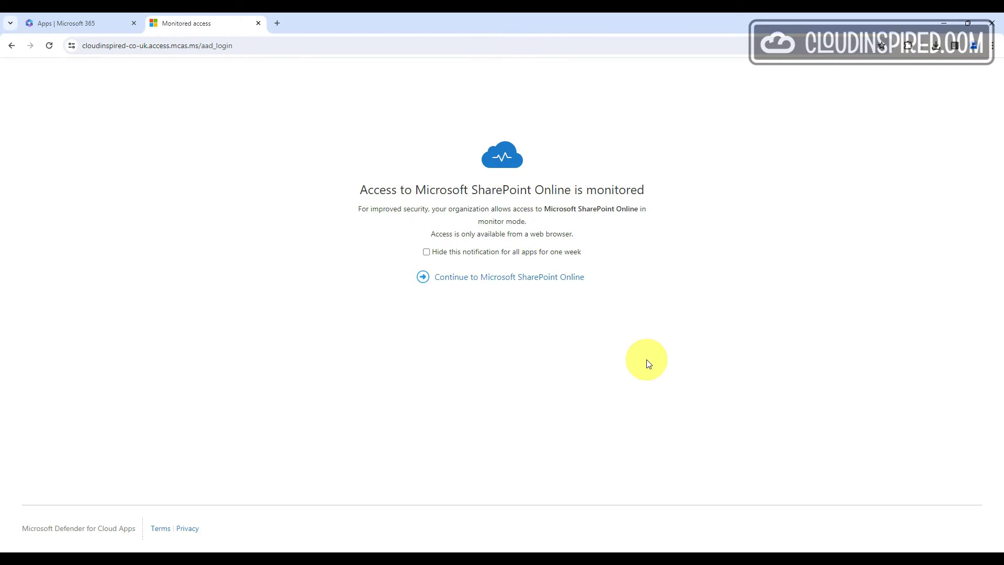
pyautogui.click(578, 284)
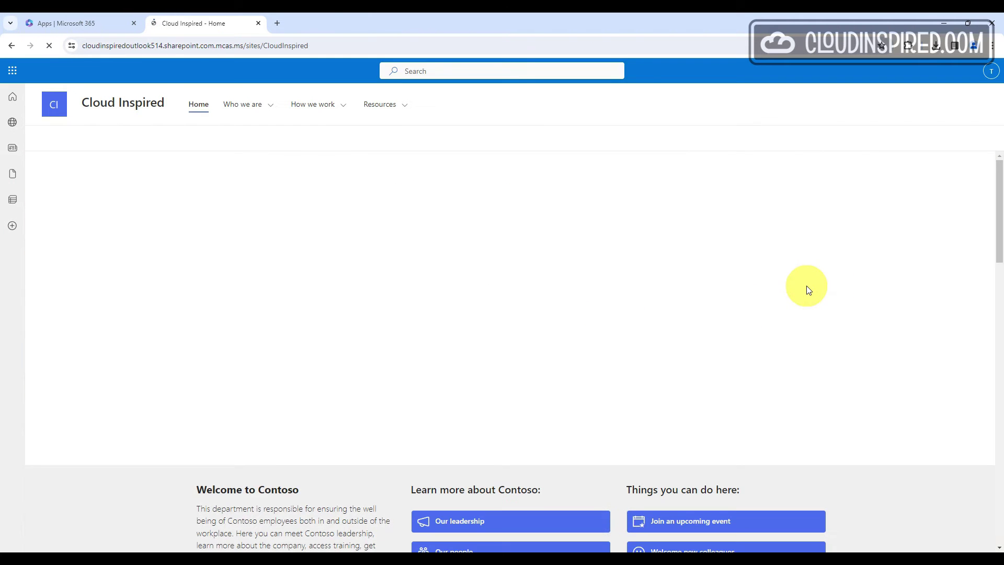
pyautogui.scroll(-9, 808, 287)
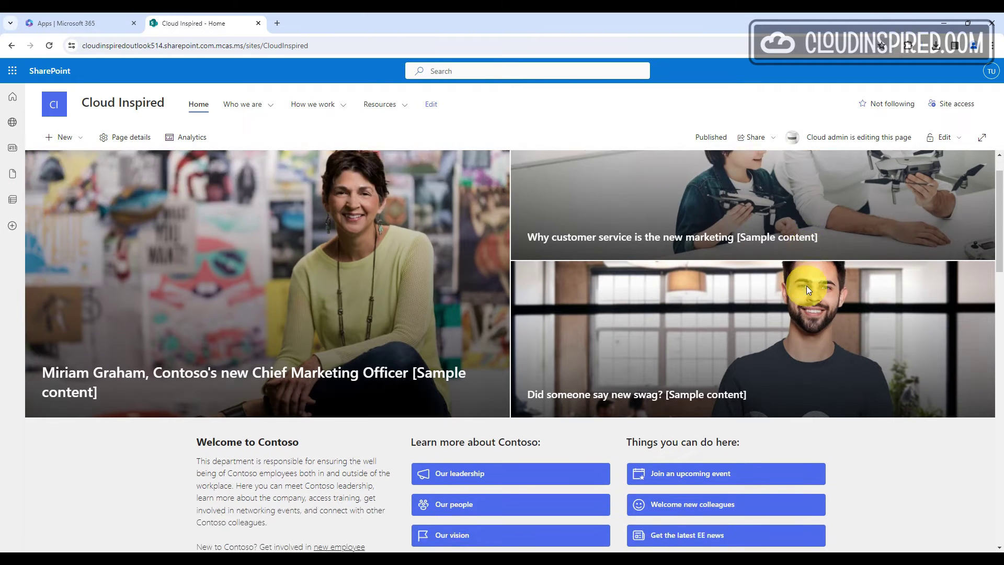
pyautogui.scroll(-8, 806, 285)
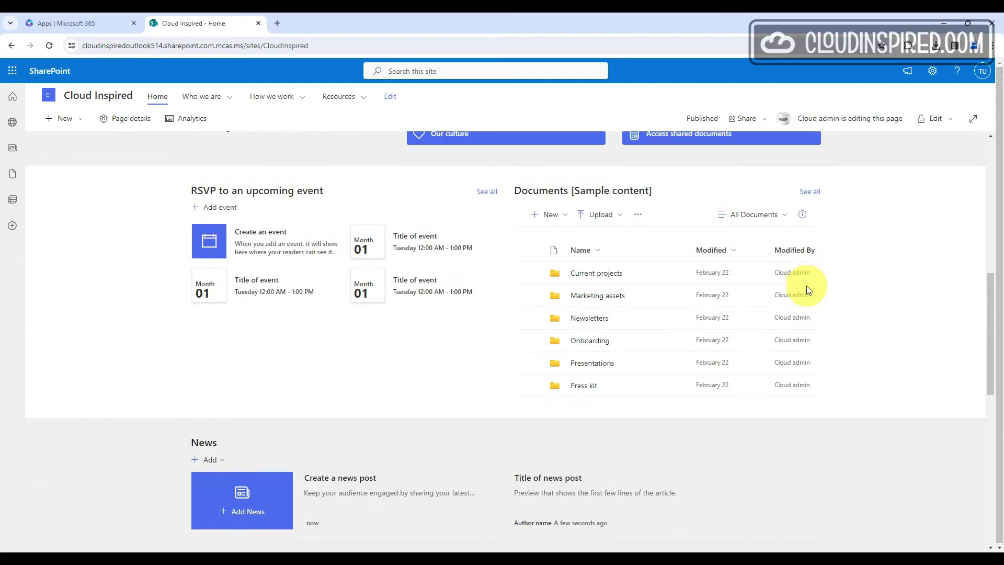
pyautogui.scroll(8, 806, 285)
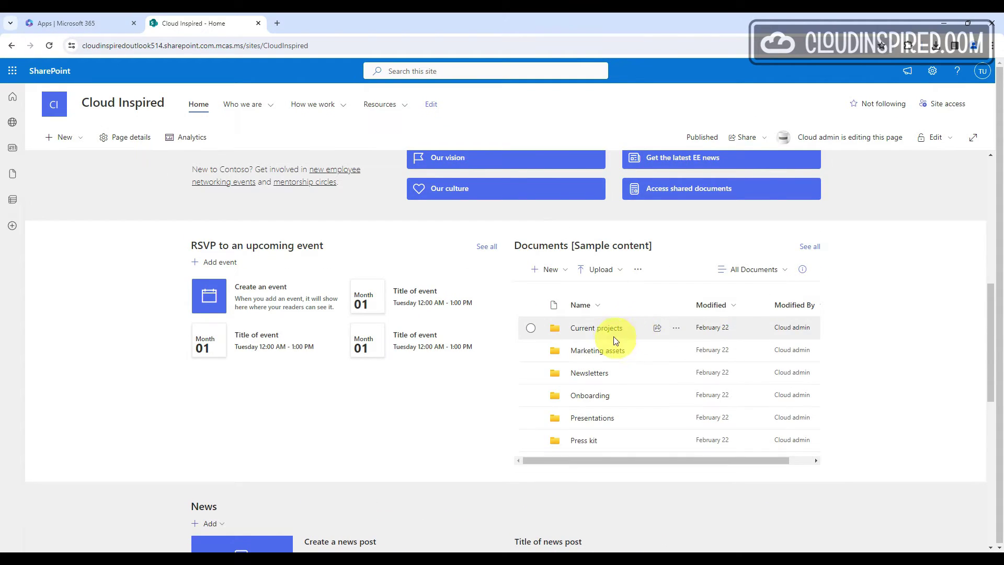
pyautogui.click(614, 335)
pyautogui.rightClick(595, 337)
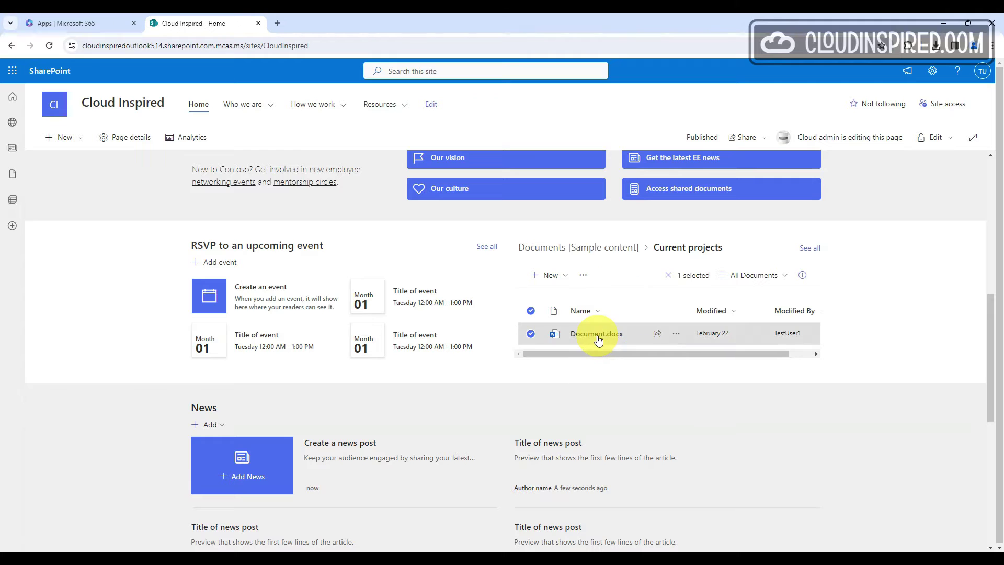
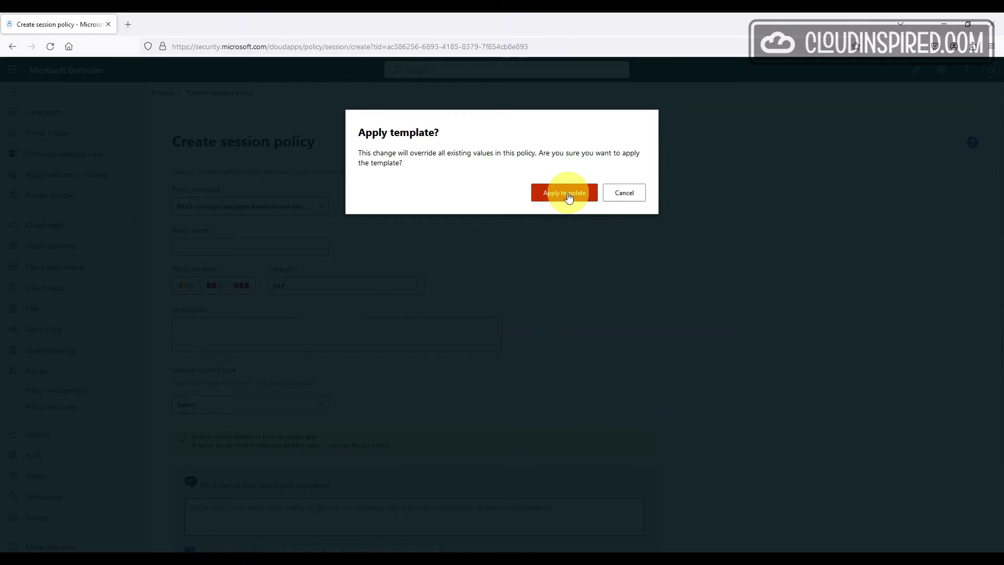
# In a new Defender session policy, apply the block cut/copy and paste template and remove its device tag filter and content inspection
pyautogui.click(566, 192)
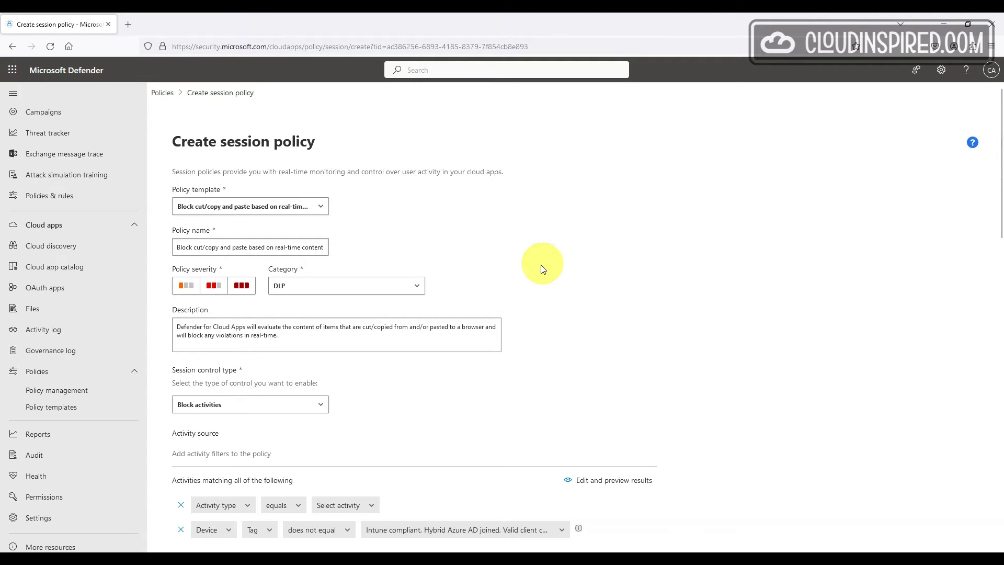
pyautogui.scroll(-3, 531, 241)
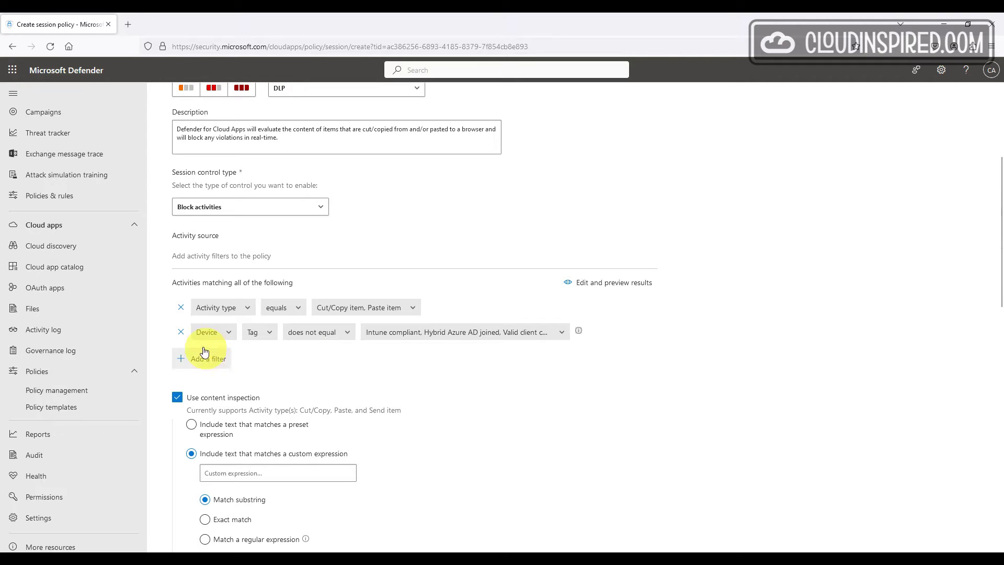
pyautogui.click(180, 335)
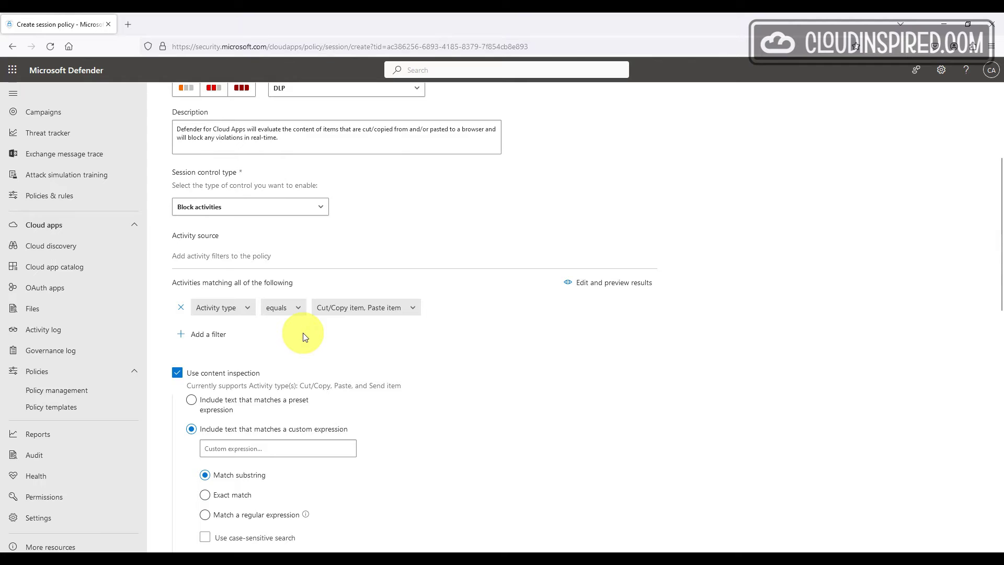
pyautogui.scroll(-3, 305, 336)
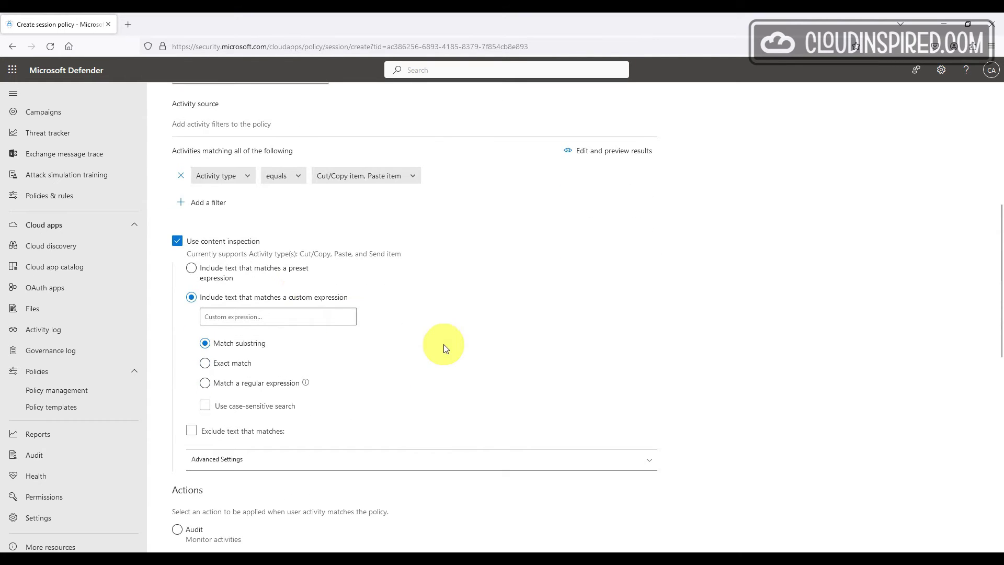
pyautogui.click(177, 238)
# Enable email notification for the Block action and set the custom block message to "Cut, copy or paste is not alllowed"
pyautogui.scroll(-4, 455, 285)
pyautogui.click(191, 392)
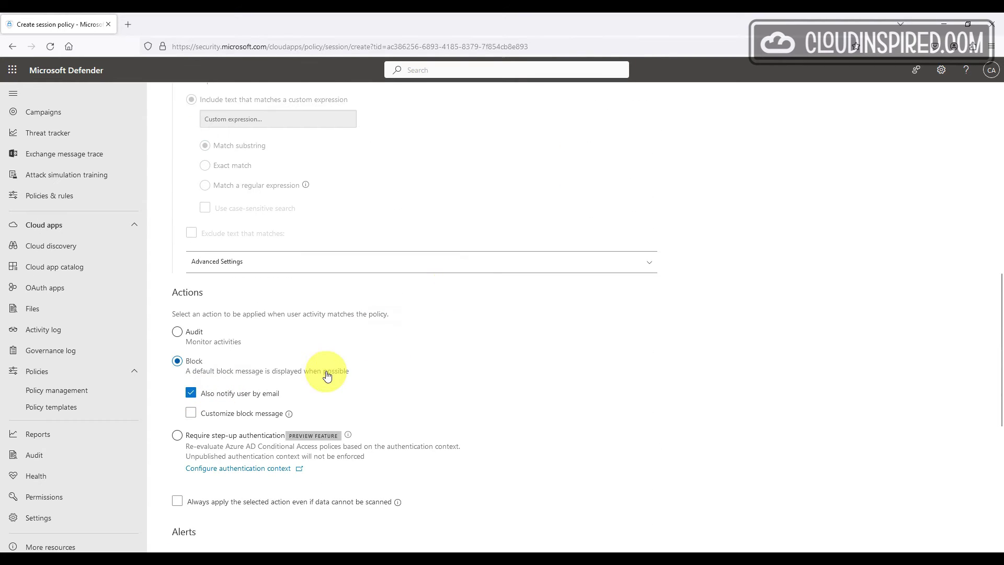
pyautogui.click(190, 413)
pyautogui.scroll(-1, 273, 385)
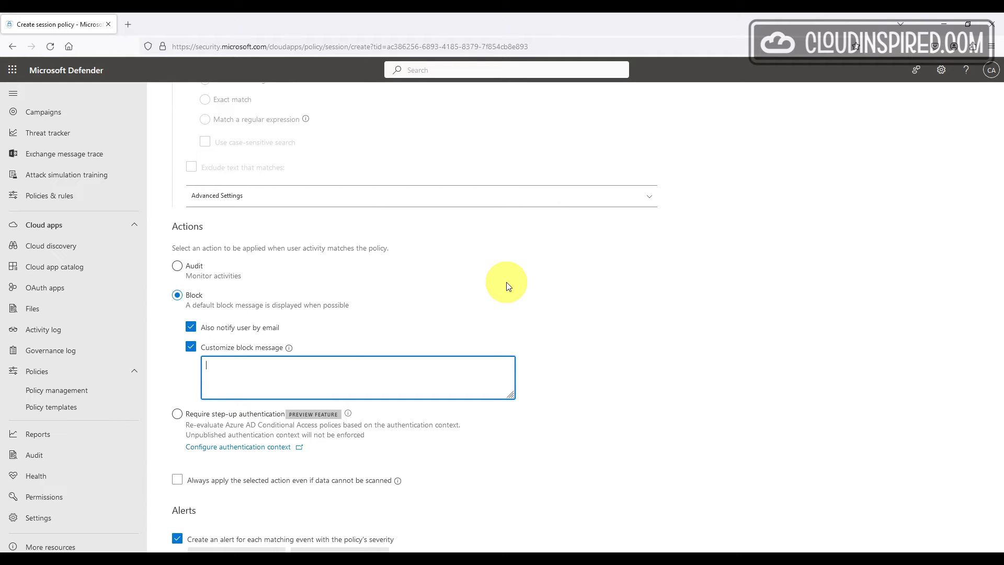
pyautogui.write('Cut, copy or paste is not alllowed')
pyautogui.scroll(-2, 554, 311)
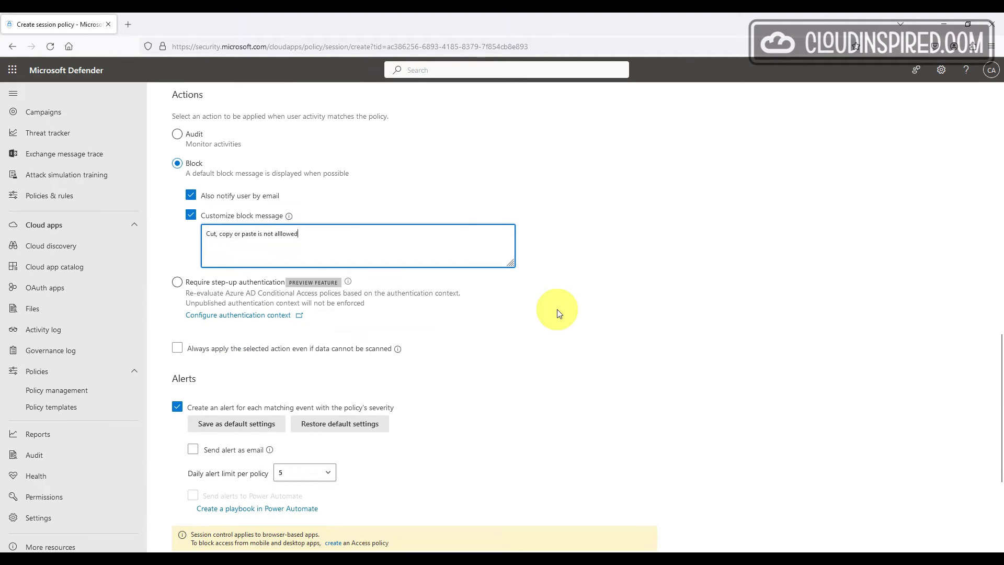
pyautogui.scroll(-1, 554, 311)
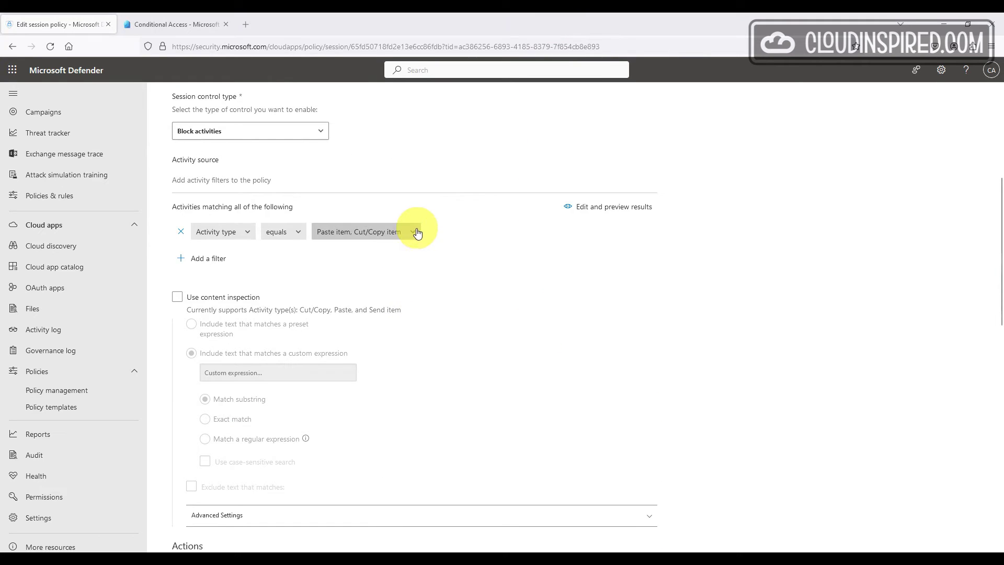
# Add Print to the activity types blocked by the cut/copy and paste session policy and save the policy
pyautogui.click(414, 227)
pyautogui.click(361, 310)
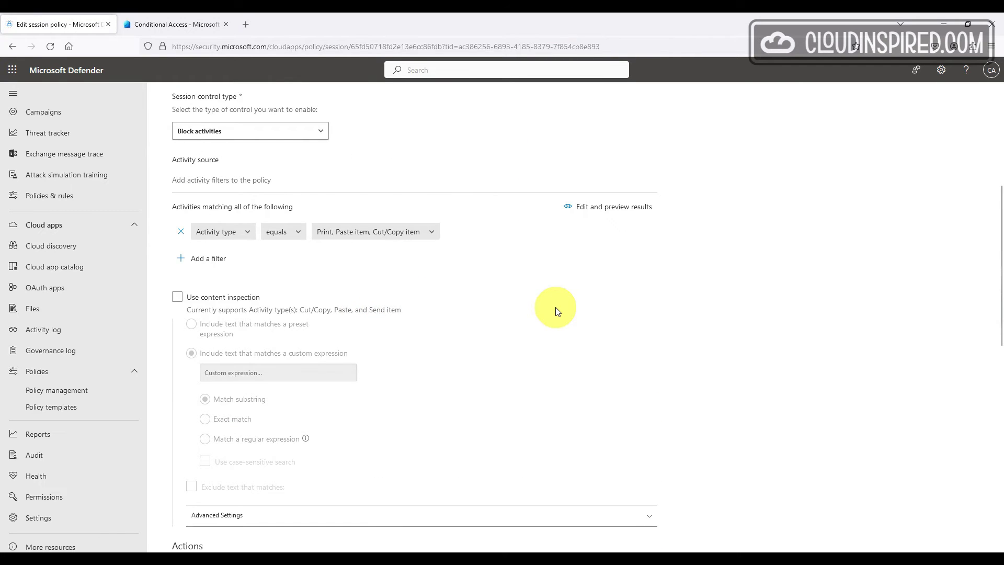
pyautogui.scroll(-4, 555, 308)
pyautogui.scroll(-5, 555, 311)
pyautogui.click(589, 460)
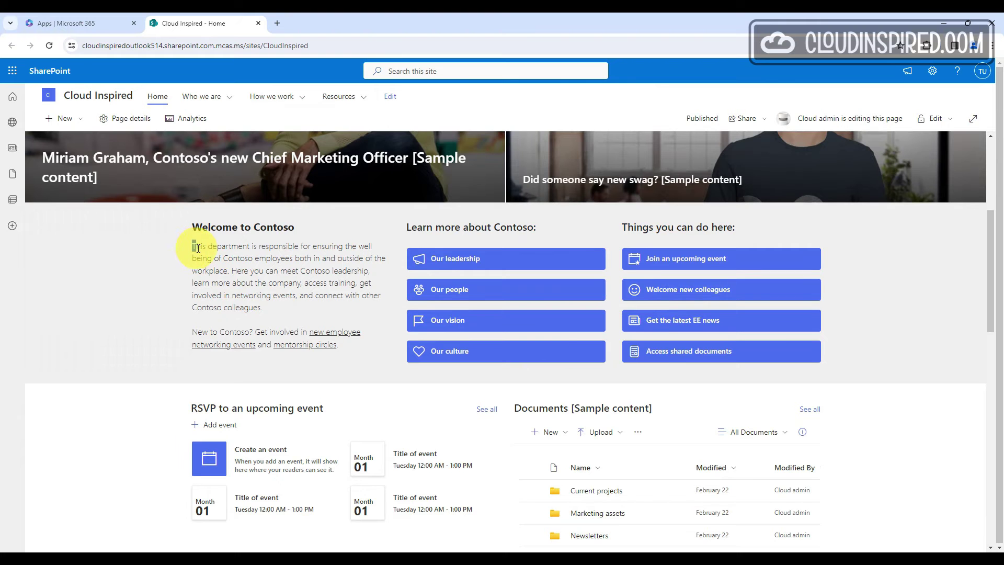
# Switch to the test user's SharePoint page and try to copy the first Welcome to Contoso paragraph
pyautogui.moveTo(192, 246); pyautogui.dragTo(374, 300)
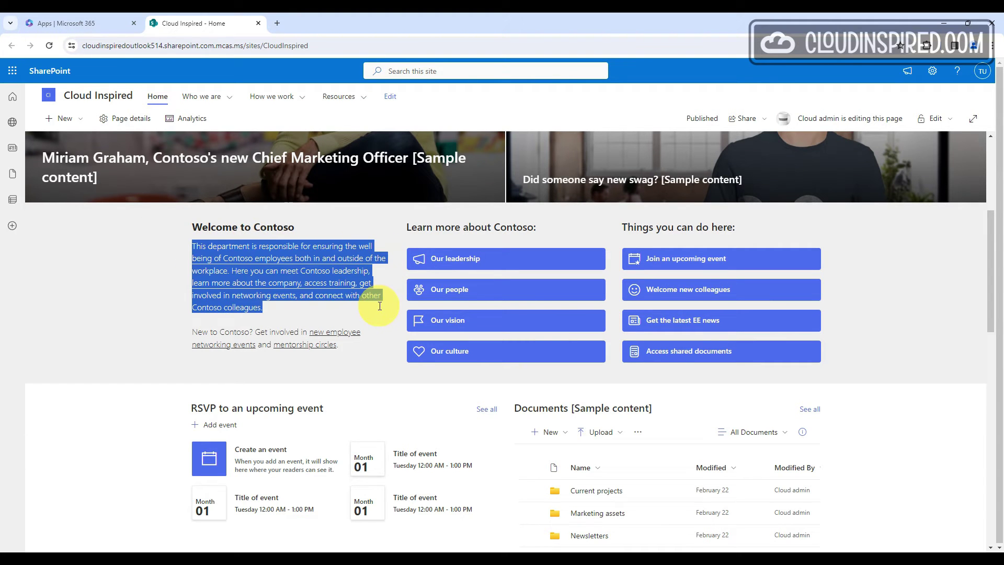
pyautogui.click(320, 278)
pyautogui.rightClick(319, 278)
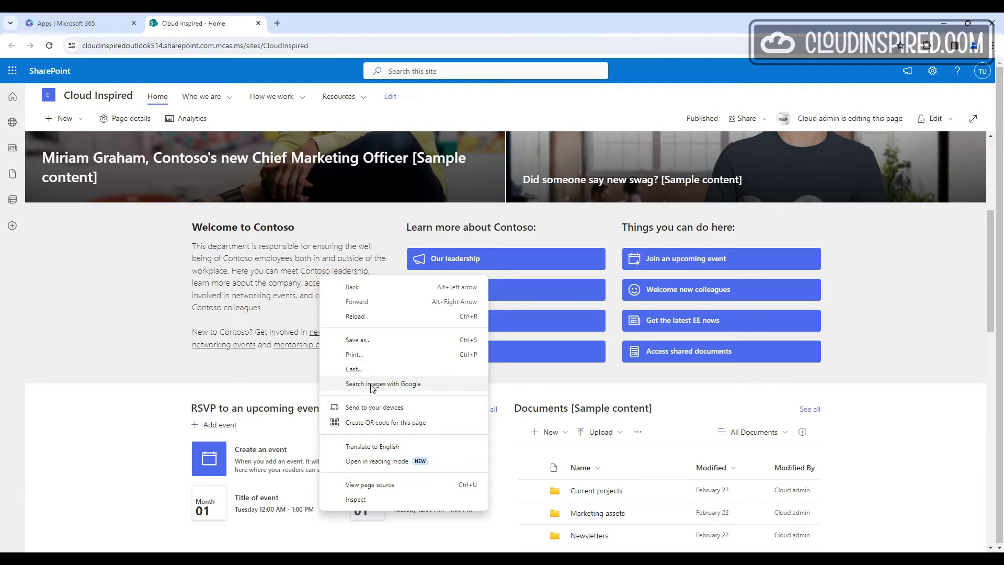
pyautogui.click(266, 314)
pyautogui.moveTo(192, 246); pyautogui.dragTo(271, 311)
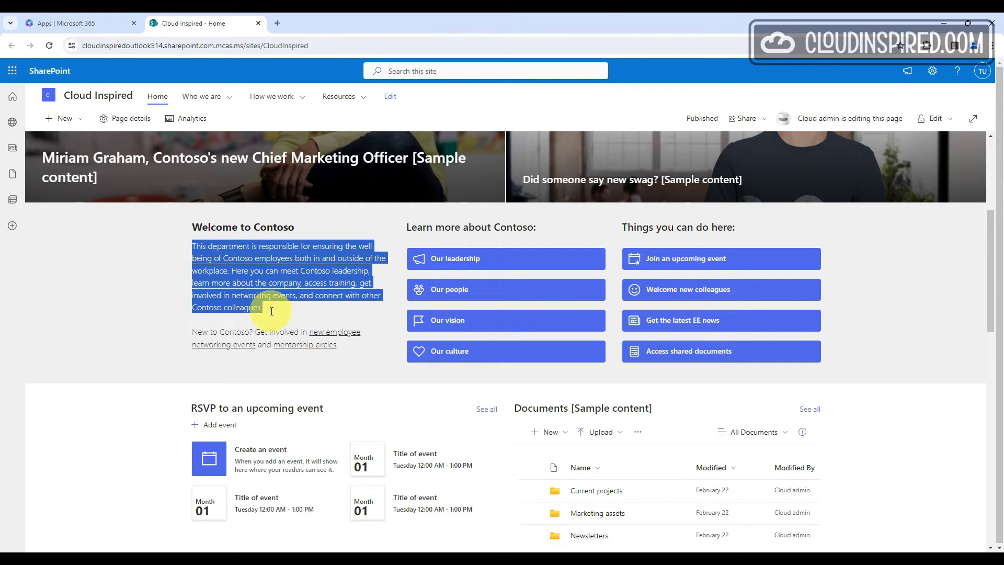
pyautogui.hotkey('ctrl', 'c')
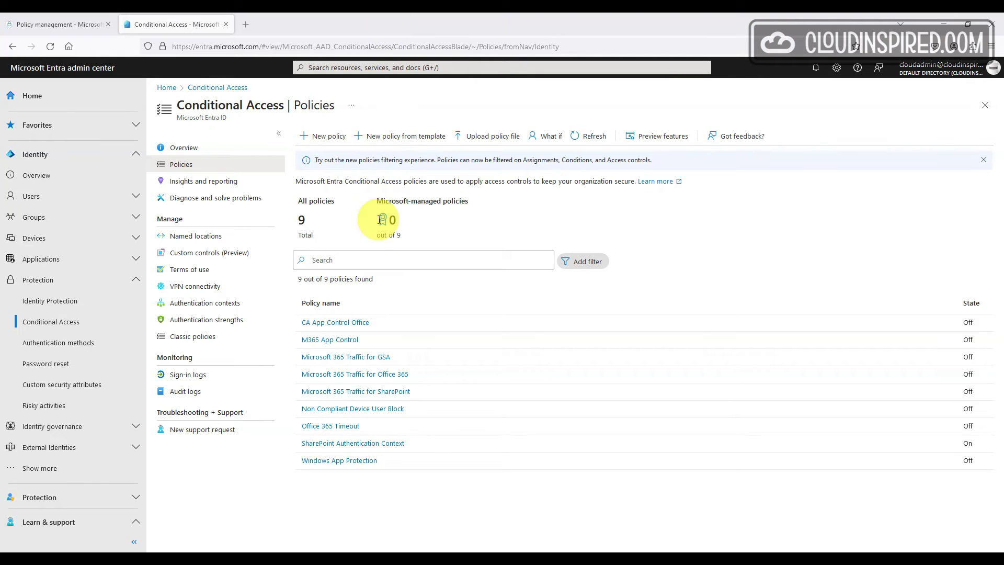
# In the Entra admin center, start a new Conditional Access policy named "SharePoint Require Compliant Device"
pyautogui.click(321, 138)
pyautogui.click(260, 200)
pyautogui.hotkey('ctrl', 'v')
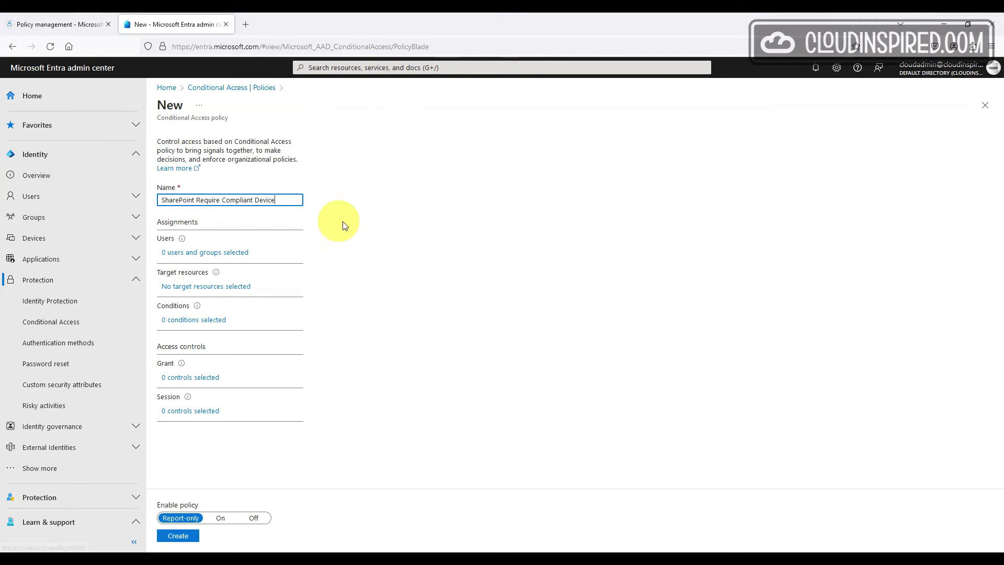
# Assign the Conditional Access policy to selected users and groups, including only the TestUser1 account
pyautogui.click(233, 252)
pyautogui.click(383, 240)
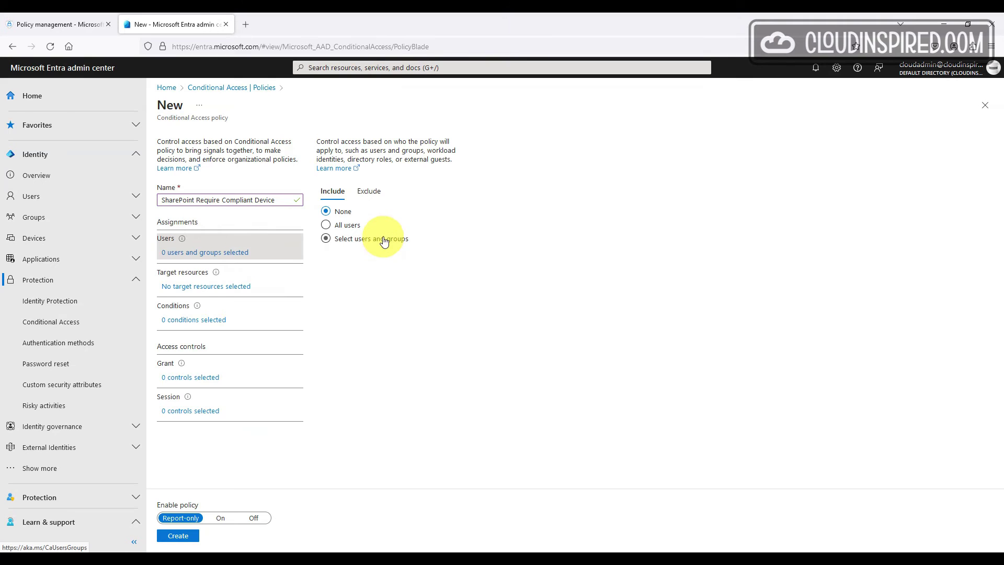
pyautogui.click(368, 292)
pyautogui.write('testuser')
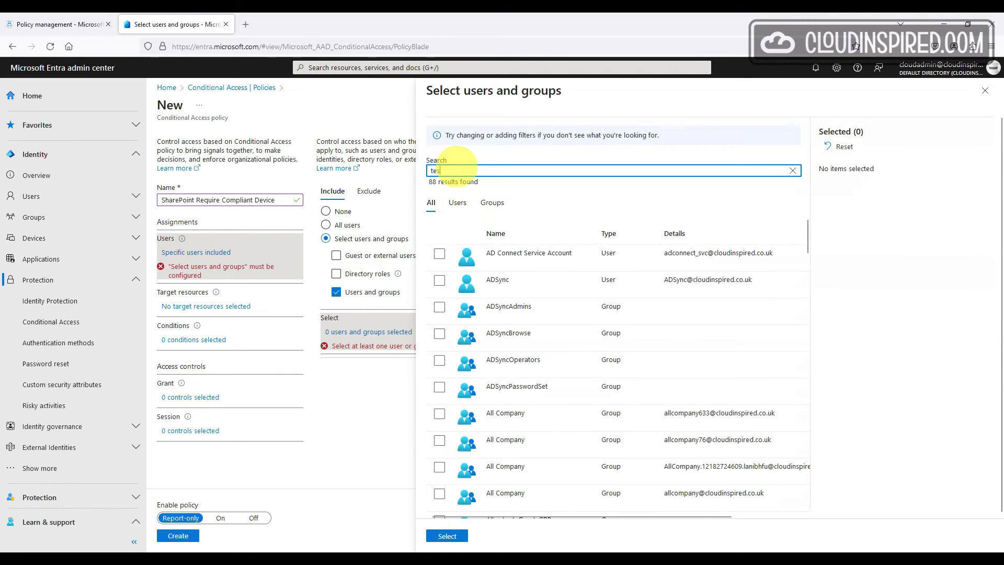
pyautogui.click(494, 252)
pyautogui.click(467, 532)
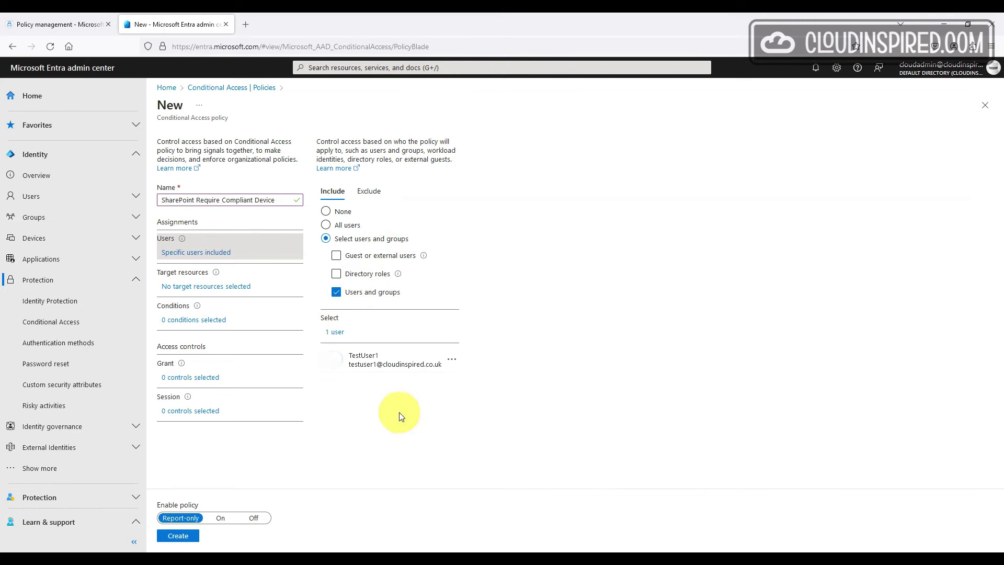
# Target the Sensitive information authentication context and grant access only when the device is marked as compliant
pyautogui.click(235, 287)
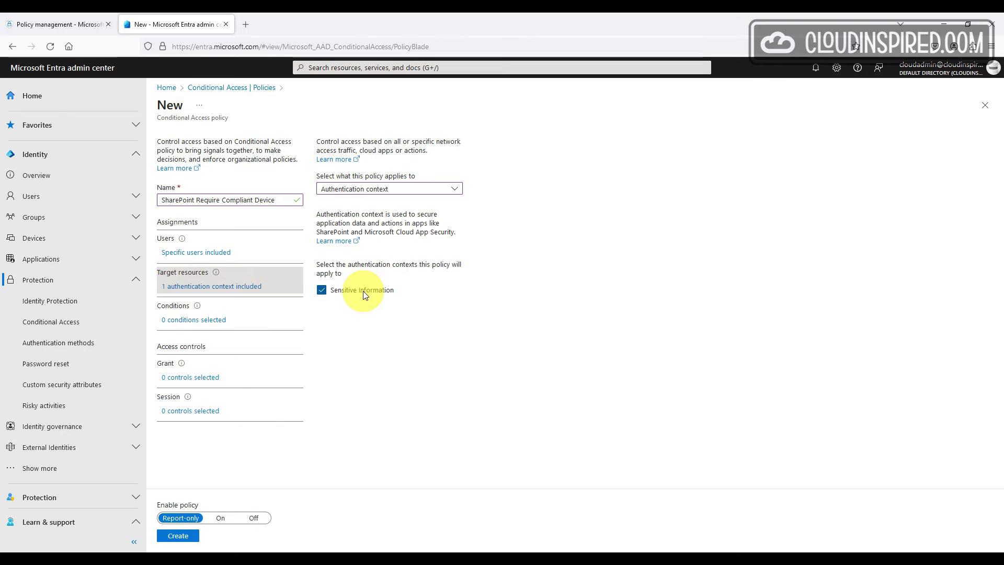
pyautogui.click(207, 372)
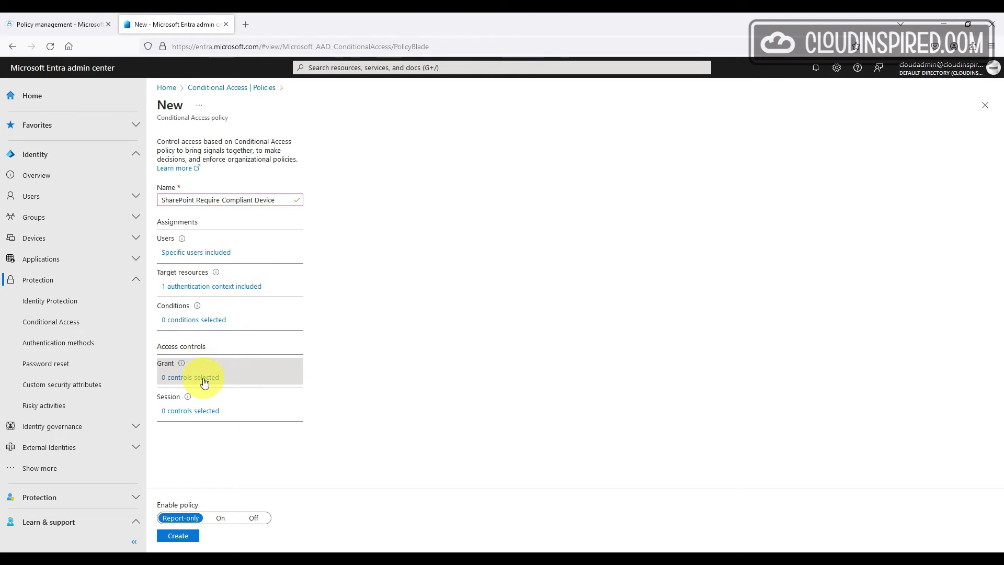
pyautogui.click(866, 252)
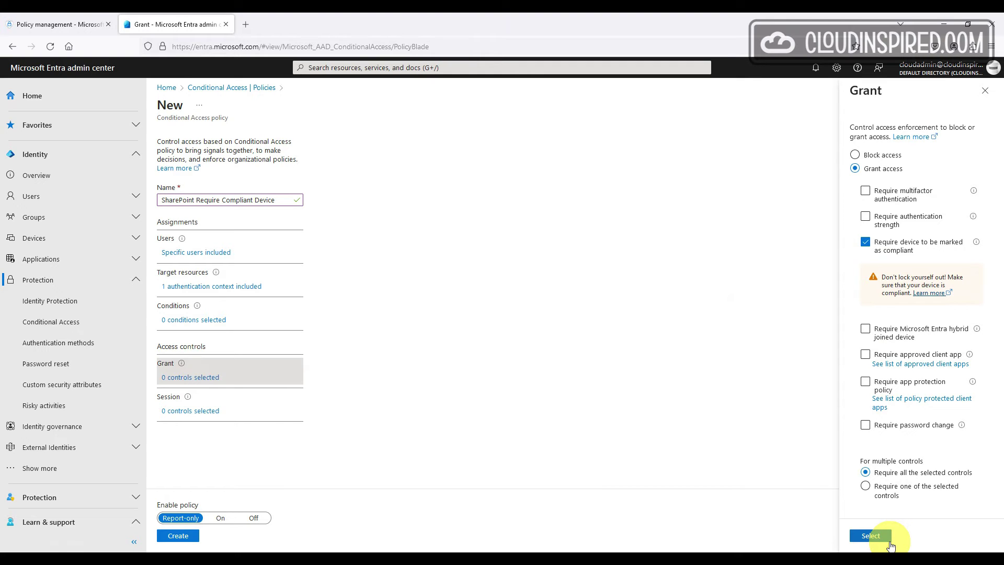
pyautogui.click(870, 536)
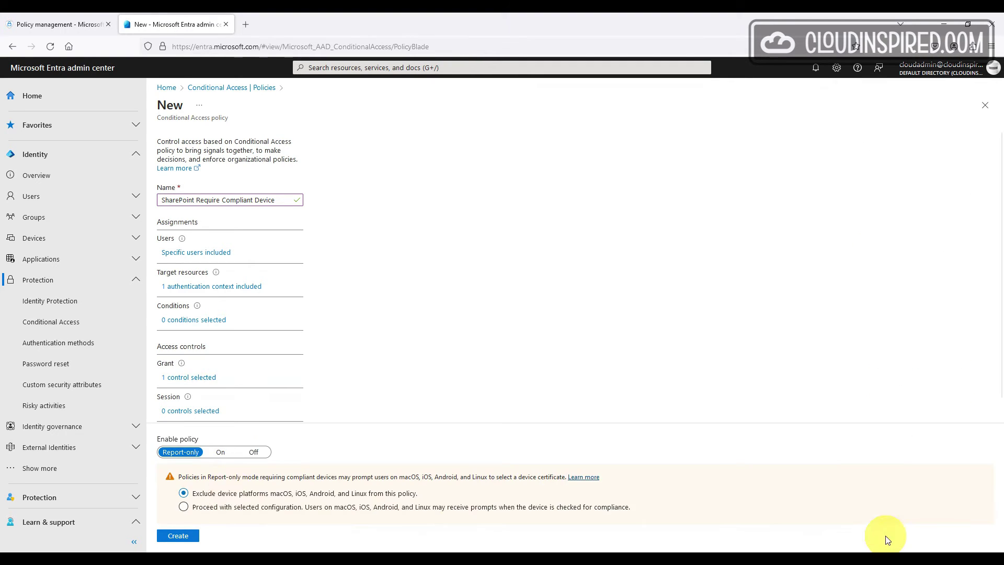
# Enable and create the compliant-device policy, and test it by opening the Cloud Inspired SharePoint site as the test user
pyautogui.click(222, 450)
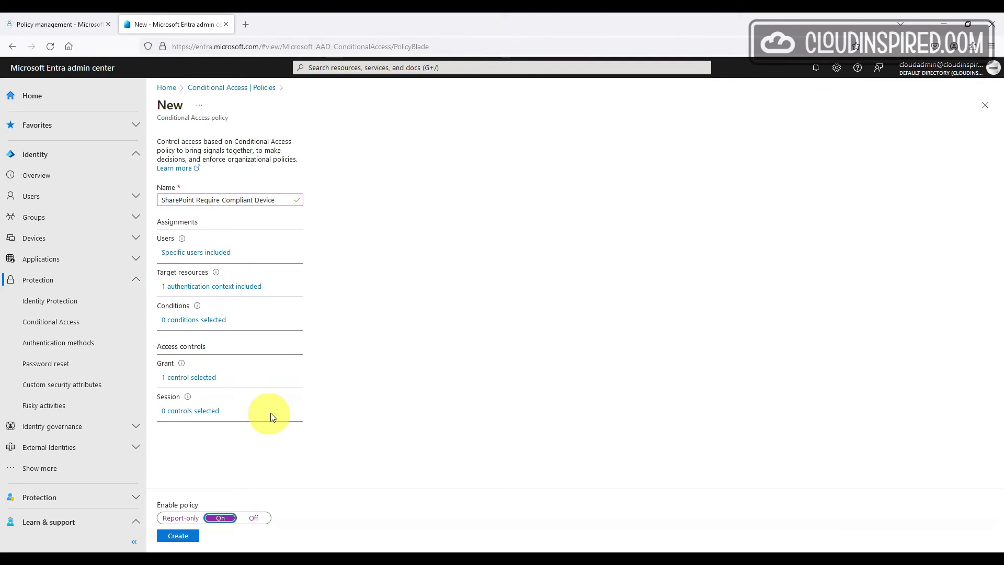
pyautogui.click(178, 535)
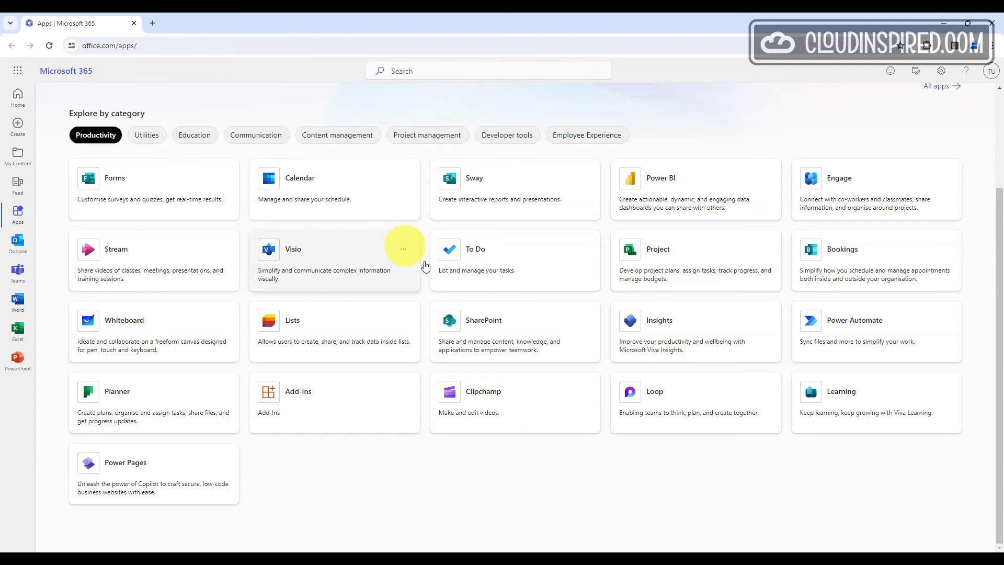
pyautogui.click(489, 314)
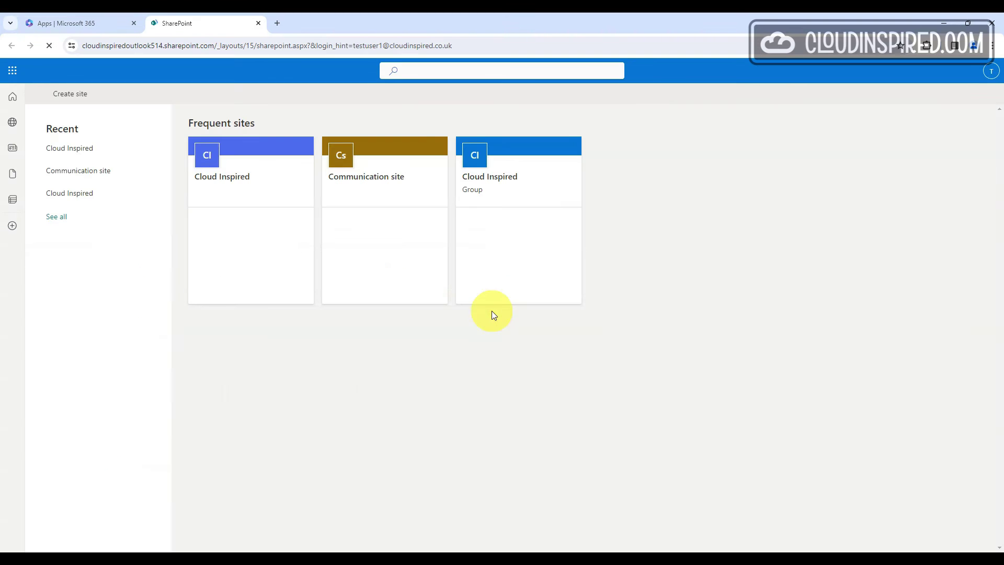
pyautogui.click(240, 178)
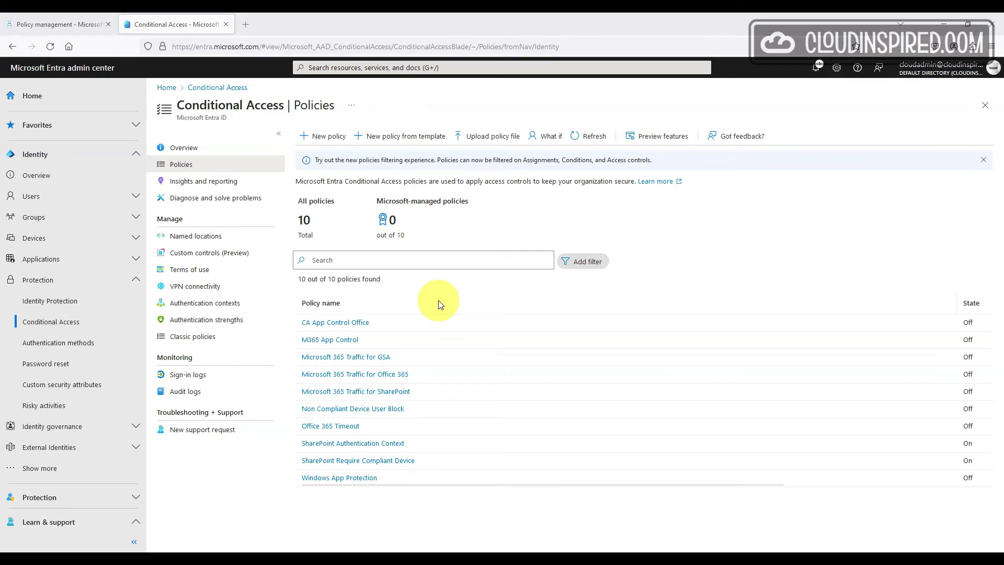
# In the Entra admin center, start a new Conditional Access policy named "SharePoint External User Compliance"
pyautogui.click(335, 148)
pyautogui.click(284, 199)
pyautogui.hotkey('ctrl', 'v')
# Assign the policy to selected users and groups, including guest or external users with six external user types selected
pyautogui.click(244, 254)
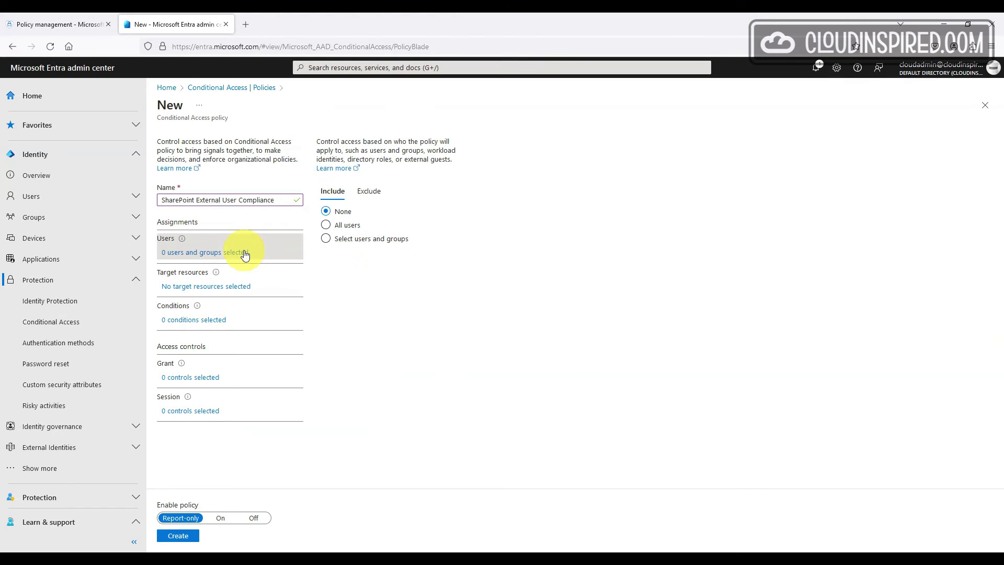
pyautogui.click(371, 239)
pyautogui.click(401, 255)
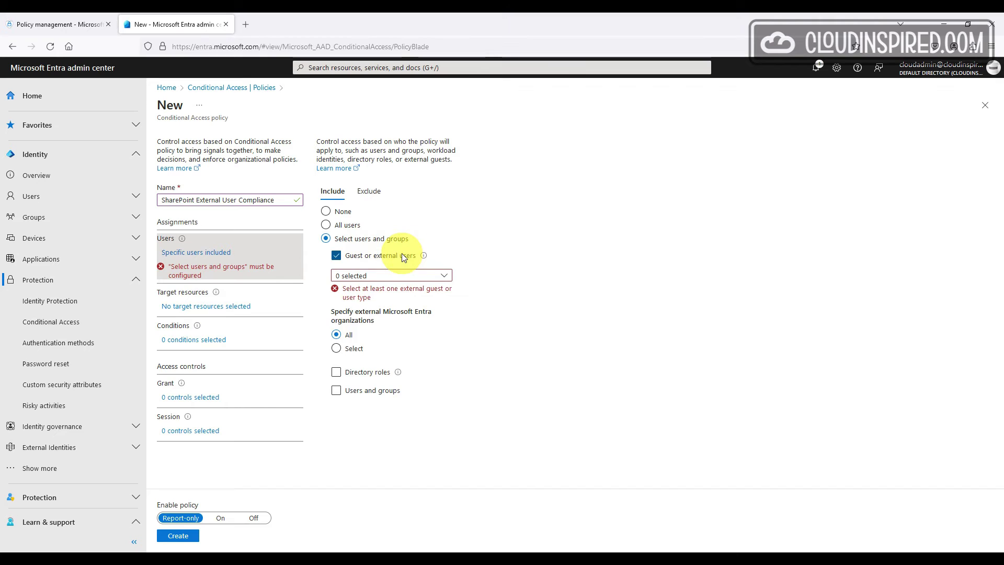
pyautogui.click(445, 275)
pyautogui.click(341, 290)
pyautogui.click(341, 307)
pyautogui.click(341, 324)
pyautogui.click(340, 341)
pyautogui.click(340, 357)
pyautogui.click(341, 374)
pyautogui.click(577, 258)
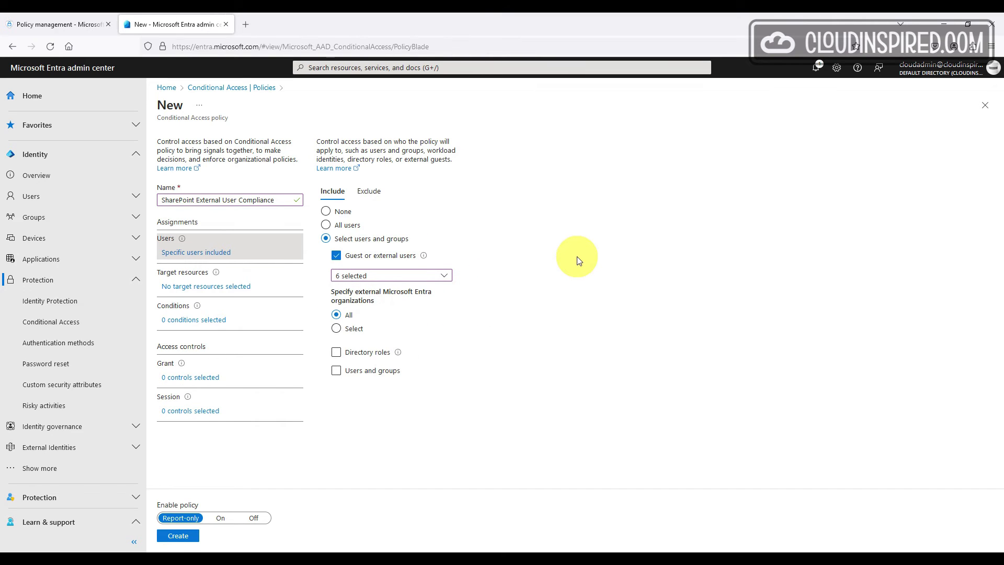
# Add the Company Users group to the users and groups included in the policy
pyautogui.click(336, 370)
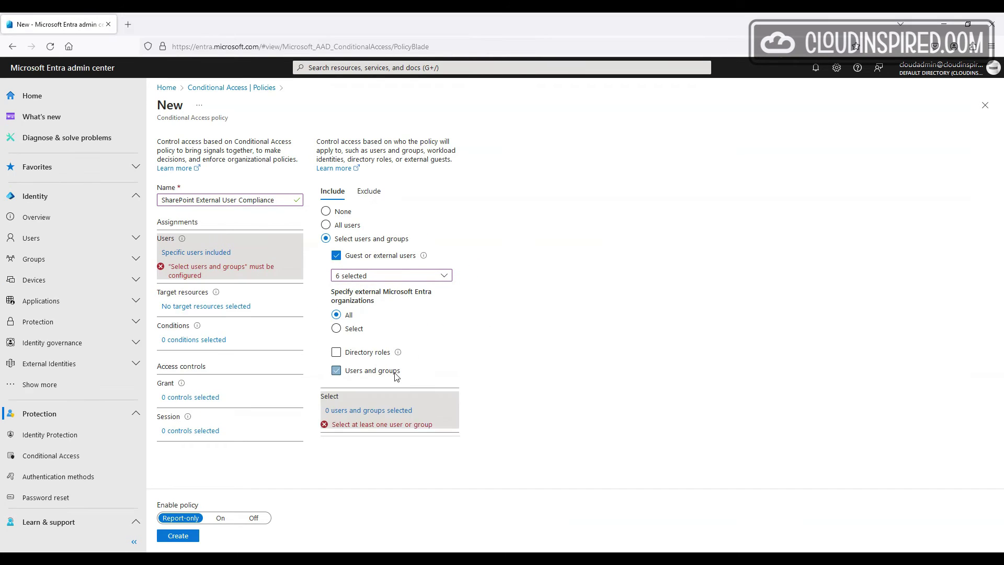
pyautogui.write('comp')
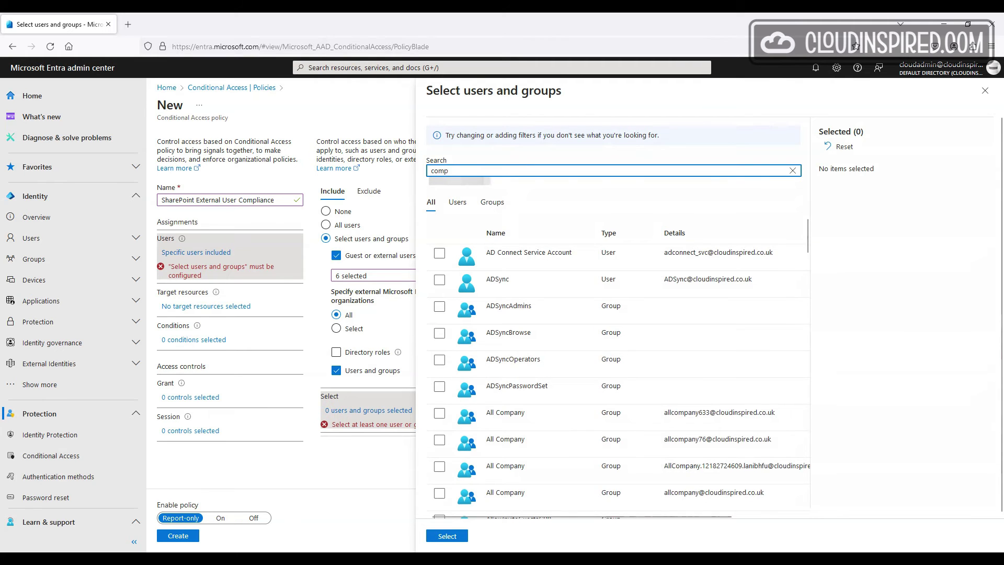
pyautogui.click(524, 386)
pyautogui.click(446, 536)
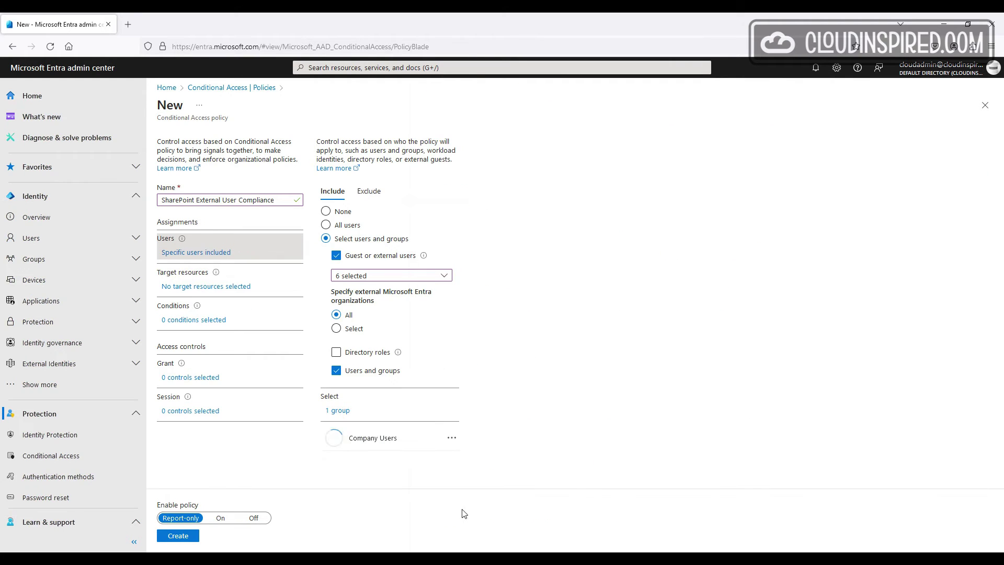
# Include the Global Administrator directory role in the policy's user assignment
pyautogui.click(372, 354)
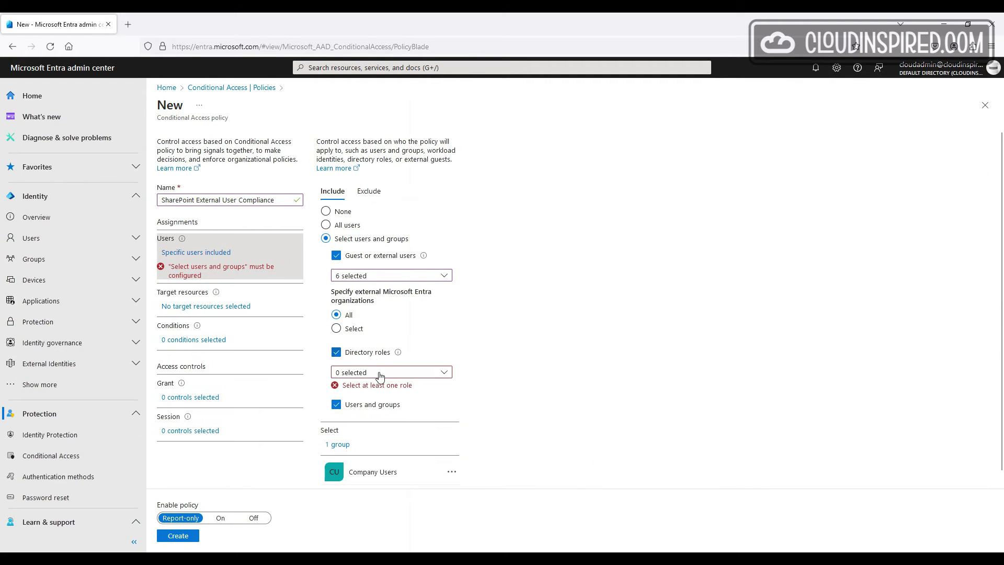
pyautogui.click(378, 373)
pyautogui.scroll(-10, 412, 250)
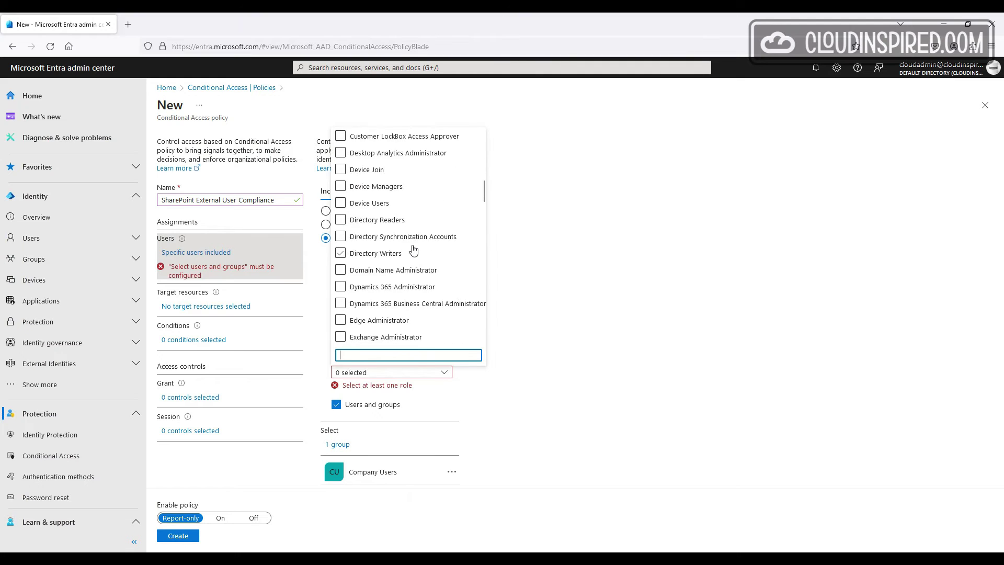
pyautogui.moveTo(484, 212); pyautogui.dragTo(482, 223)
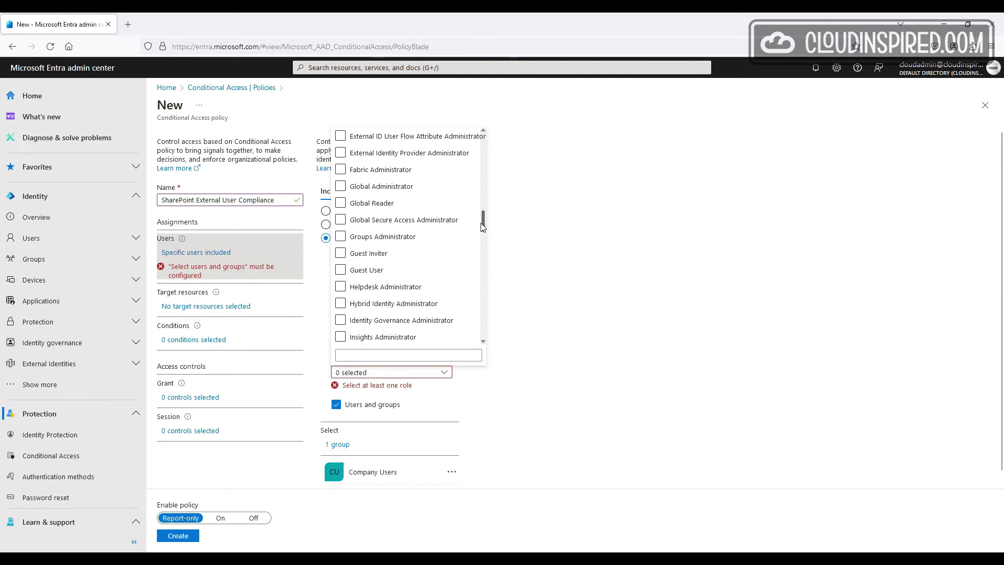
pyautogui.click(400, 187)
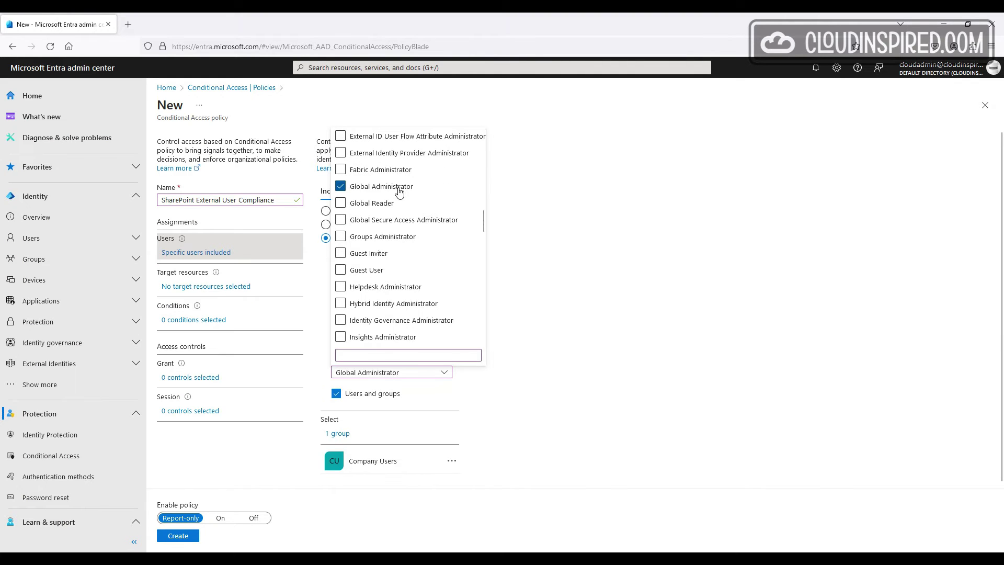
pyautogui.click(563, 249)
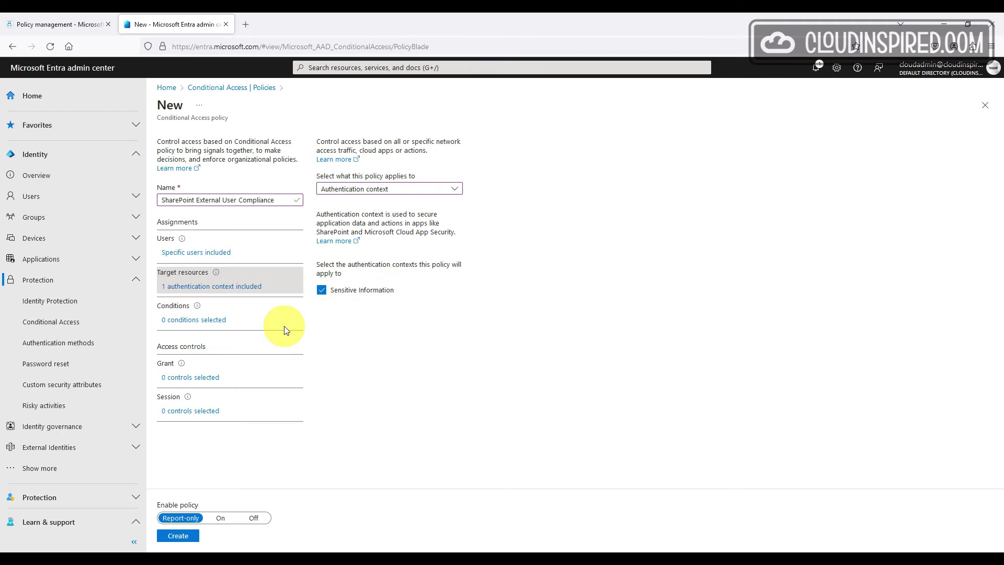
# Grant access only with multifactor authentication and set the external user policy to On
pyautogui.click(203, 377)
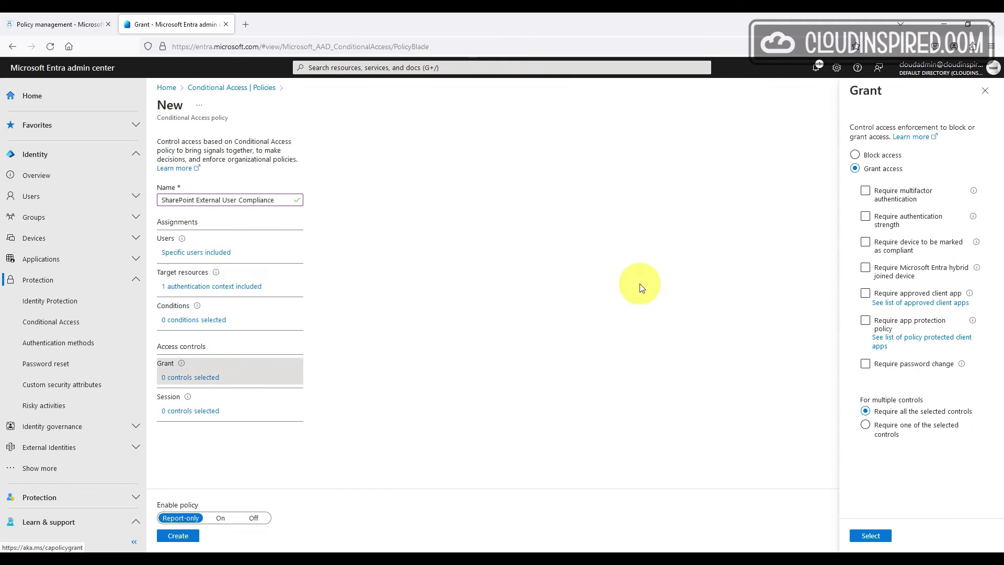
pyautogui.click(865, 191)
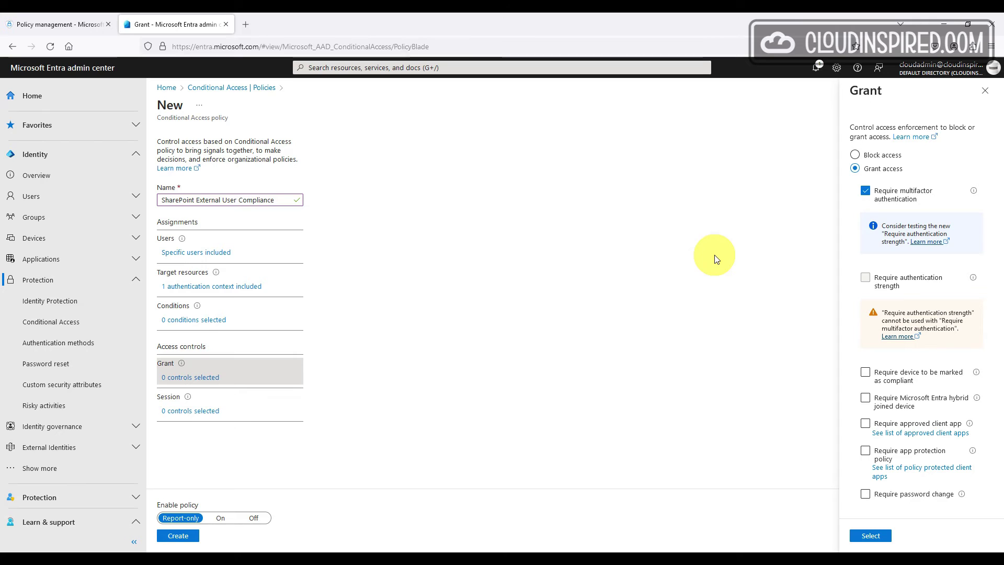
pyautogui.click(871, 536)
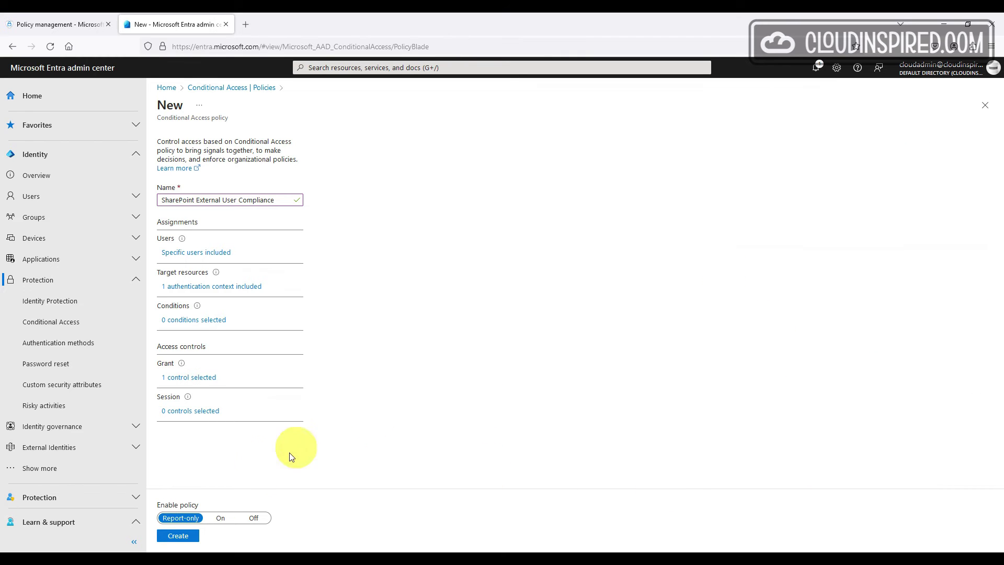
pyautogui.click(220, 517)
# Set the session sign-in frequency to periodic reauthentication every 1 day and create the external user policy
pyautogui.click(216, 415)
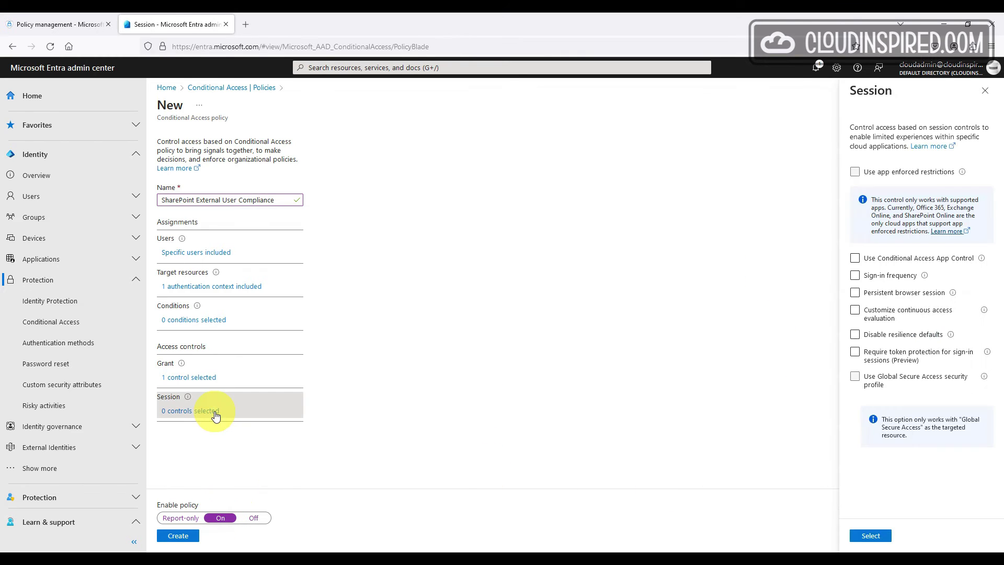
pyautogui.click(854, 275)
pyautogui.click(903, 336)
pyautogui.click(882, 367)
pyautogui.doubleClick(879, 316)
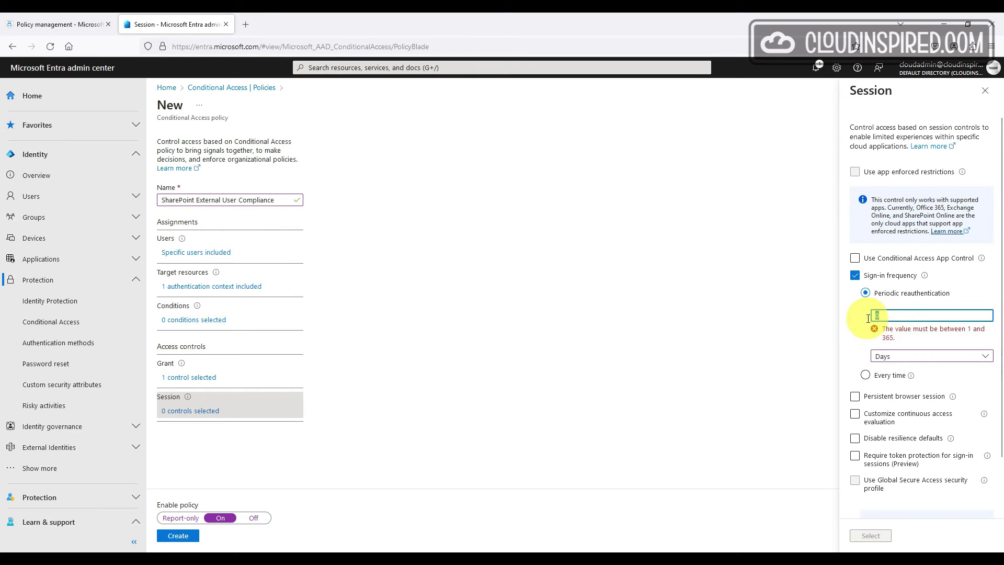
pyautogui.write('1')
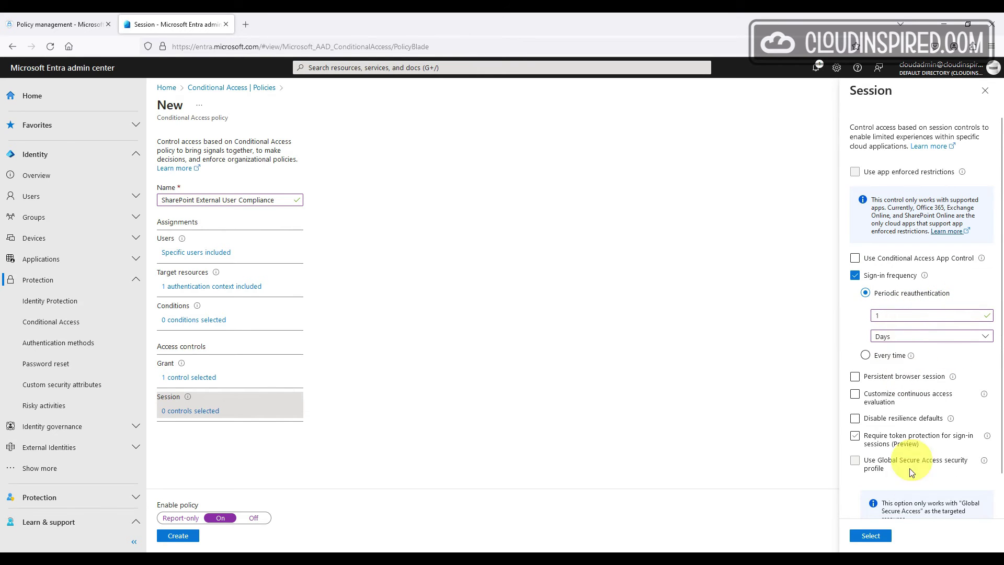
pyautogui.click(880, 538)
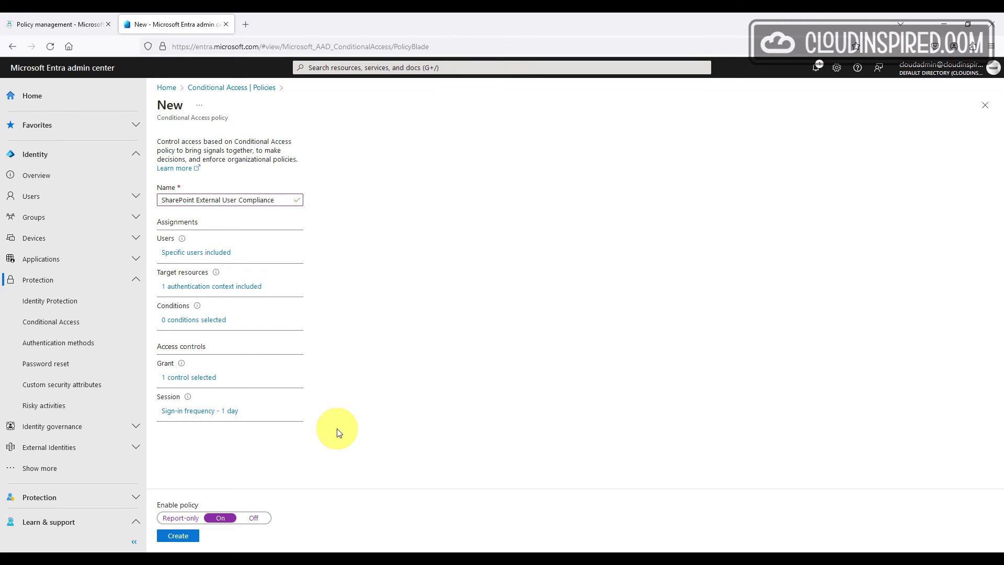
pyautogui.click(177, 535)
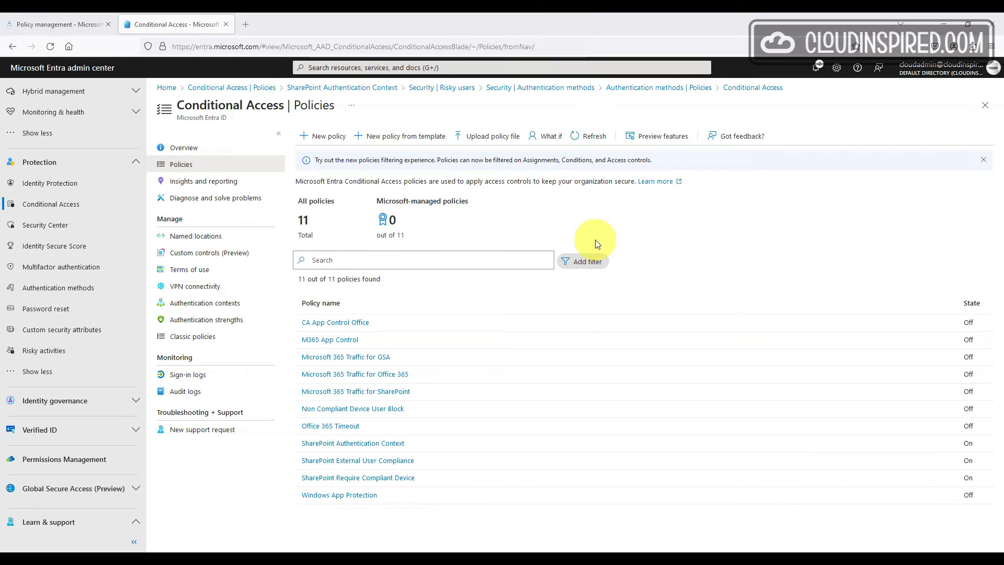
# Start another Conditional Access policy with a name beginning "Block access to SharePoint Authentication"
pyautogui.click(331, 140)
pyautogui.click(282, 200)
pyautogui.hotkey('ctrl', 'v')
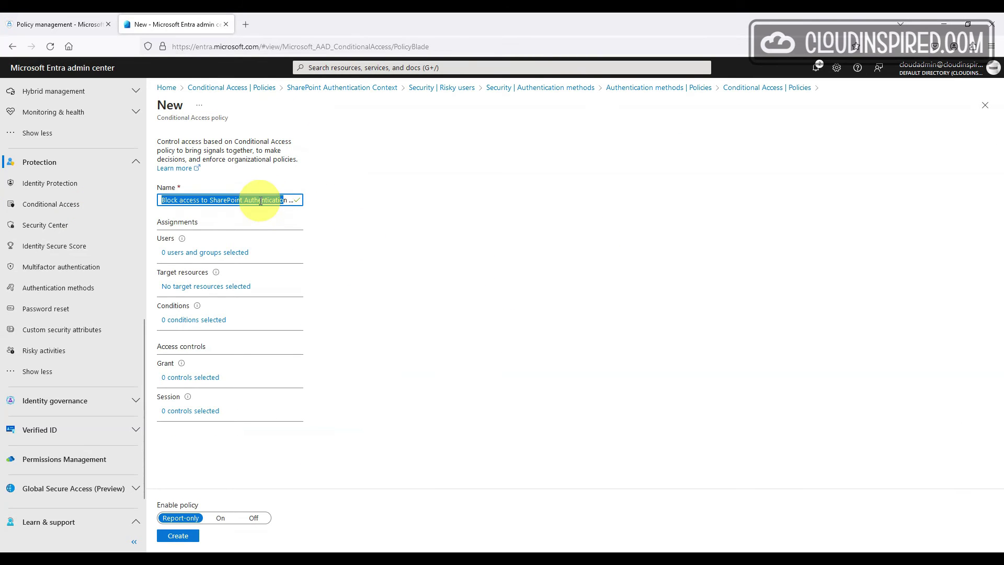
# Assign the block policy to selected users and groups, including only the TestUser1 account
pyautogui.click(228, 256)
pyautogui.click(326, 238)
pyautogui.click(369, 331)
pyautogui.click(504, 170)
pyautogui.write('test')
pyautogui.click(511, 282)
pyautogui.click(447, 536)
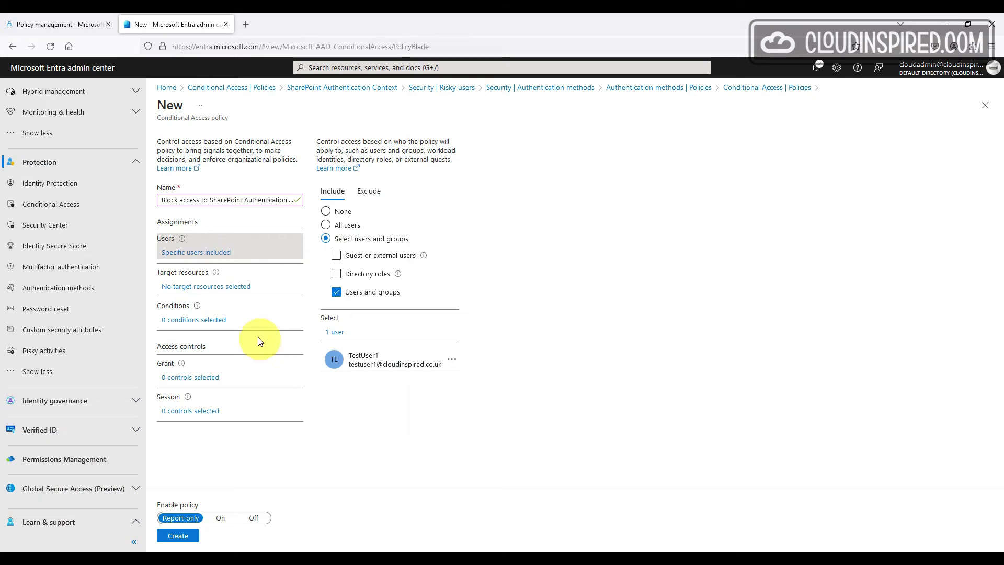
# Target the Sensitive Information authentication context in the block policy
pyautogui.click(210, 280)
pyautogui.click(390, 189)
pyautogui.click(397, 253)
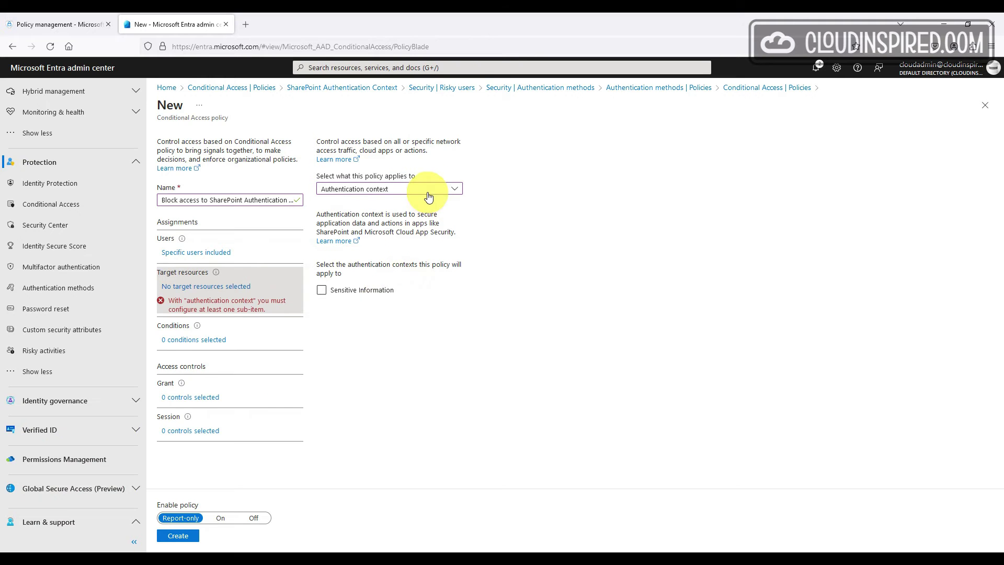
pyautogui.click(366, 289)
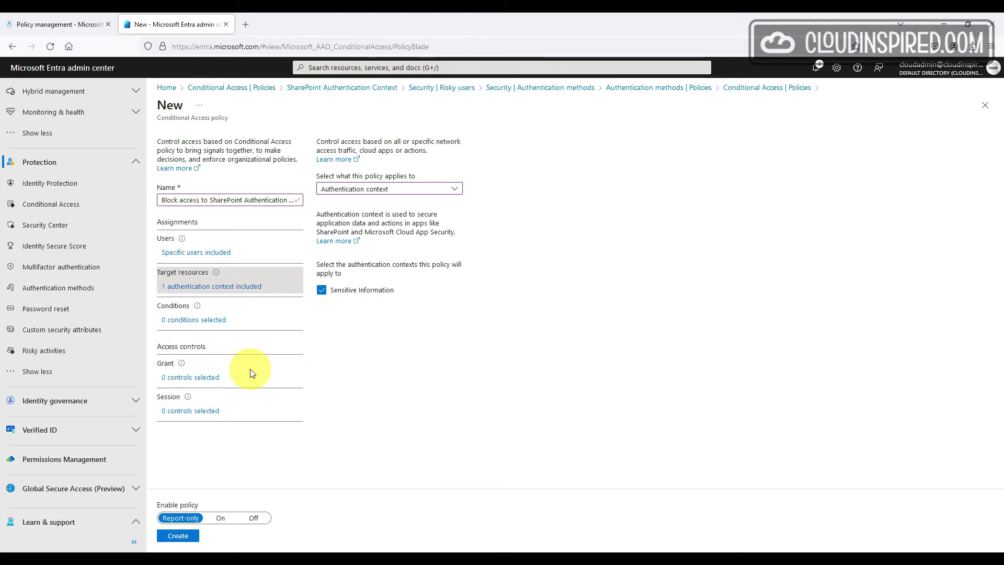
# Set the grant control to block access, turn the policy on and create it
pyautogui.click(217, 379)
pyautogui.click(868, 155)
pyautogui.click(869, 533)
pyautogui.click(220, 518)
pyautogui.click(178, 535)
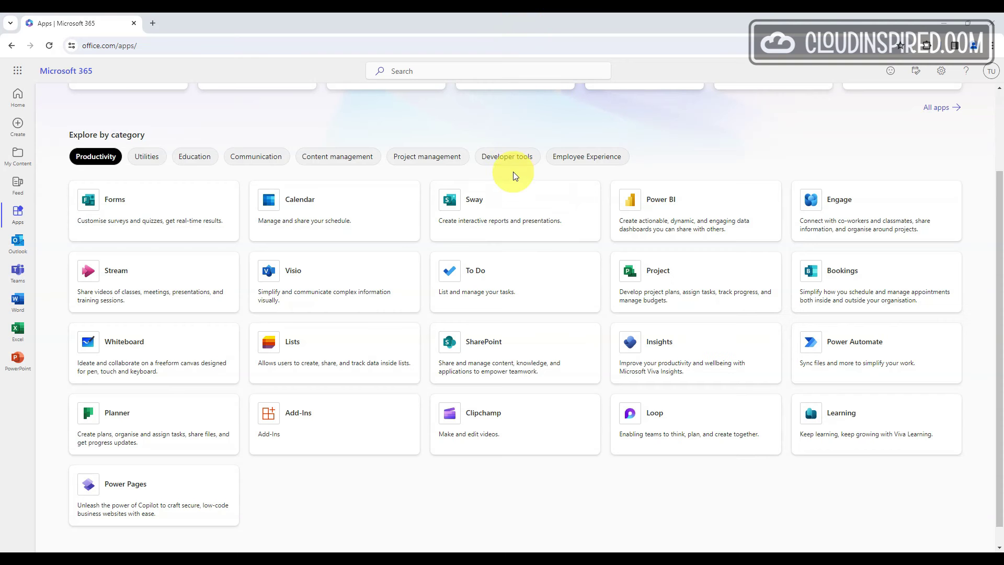
# Switch to the test user's Microsoft 365 apps and open the Cloud Inspired SharePoint site to test the block
pyautogui.click(481, 340)
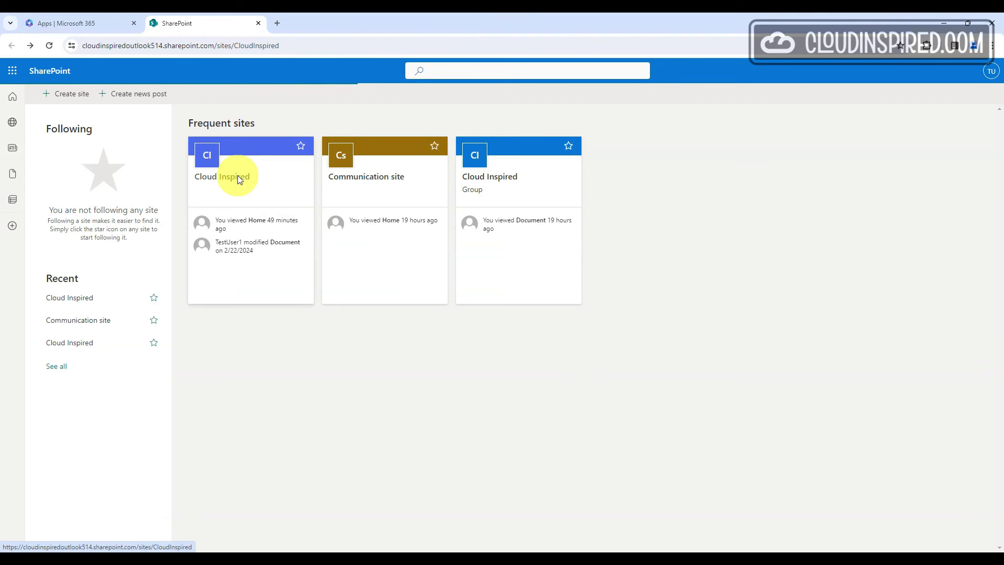
pyautogui.click(236, 174)
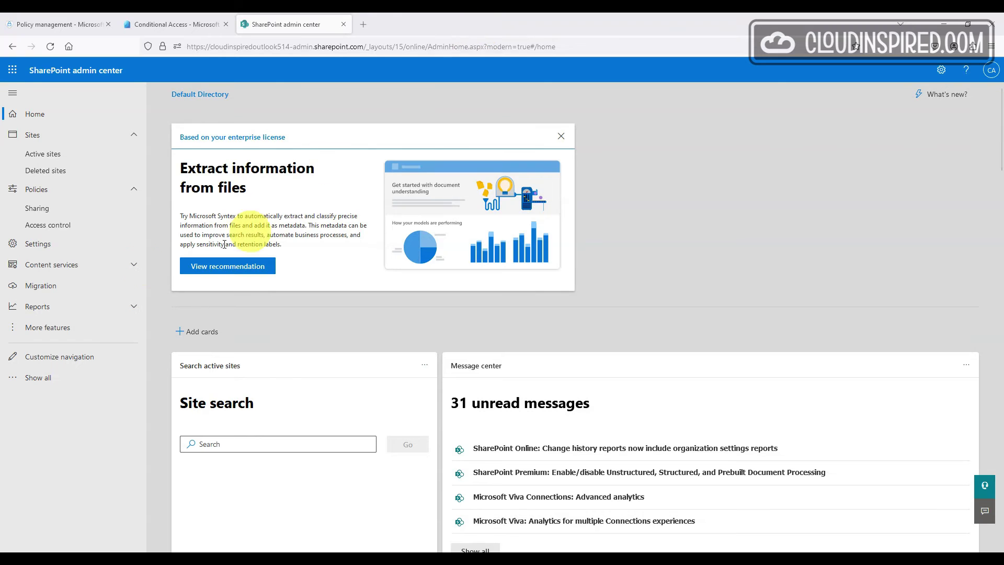
# In the SharePoint admin center's sharing policies, limit external sharing to only people in your organization and save
pyautogui.click(91, 209)
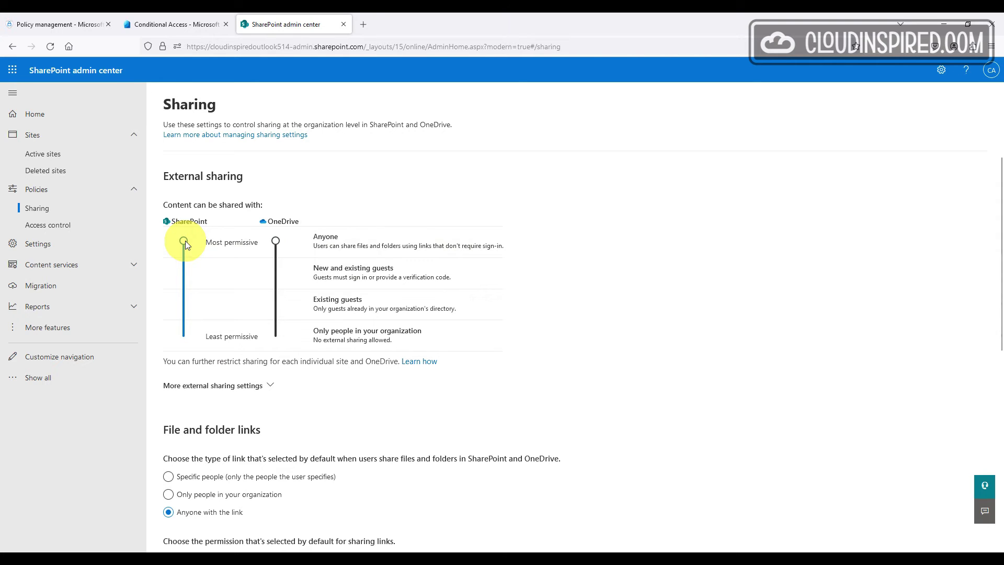
pyautogui.moveTo(185, 240); pyautogui.dragTo(183, 336)
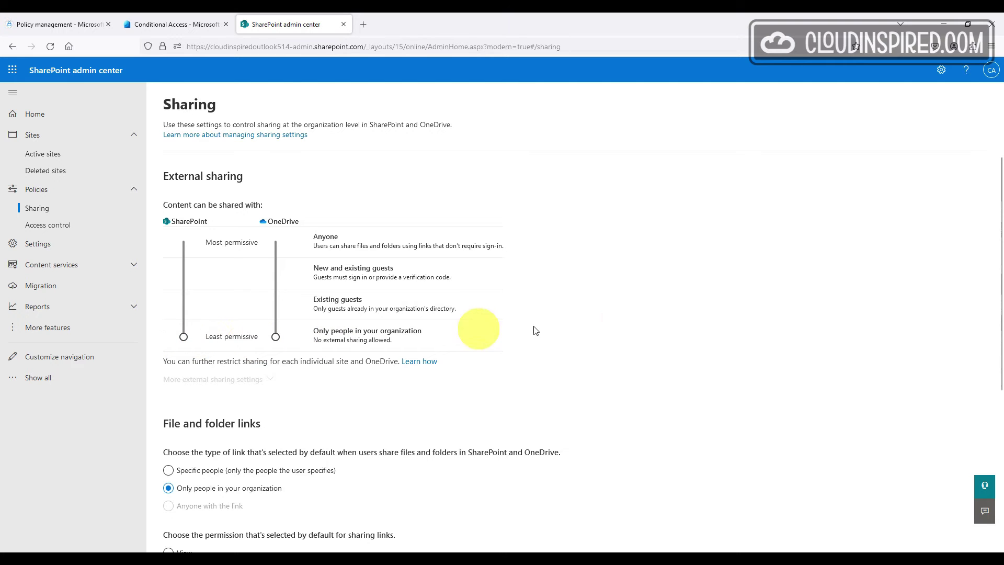
pyautogui.scroll(-2, 634, 273)
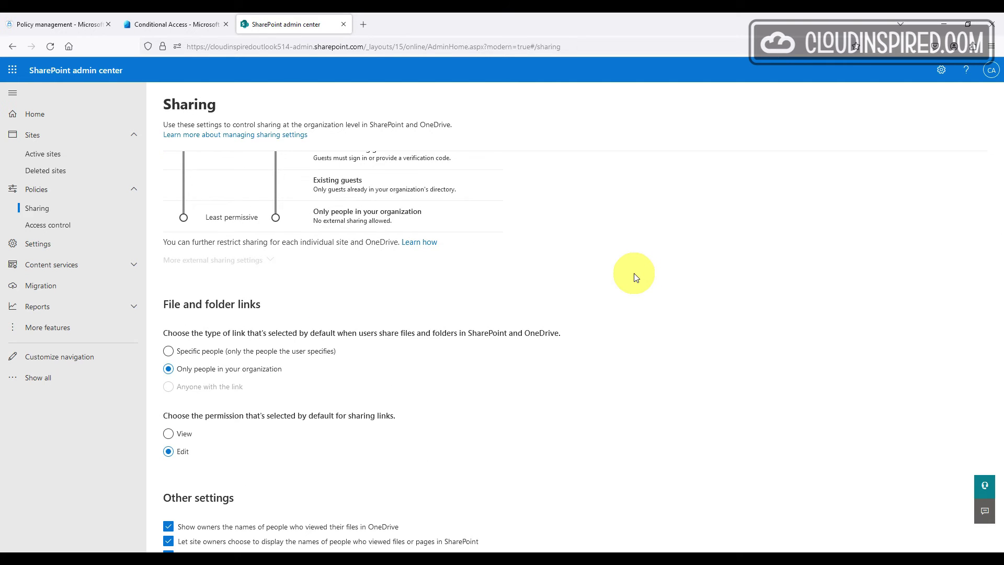
pyautogui.scroll(-2, 634, 276)
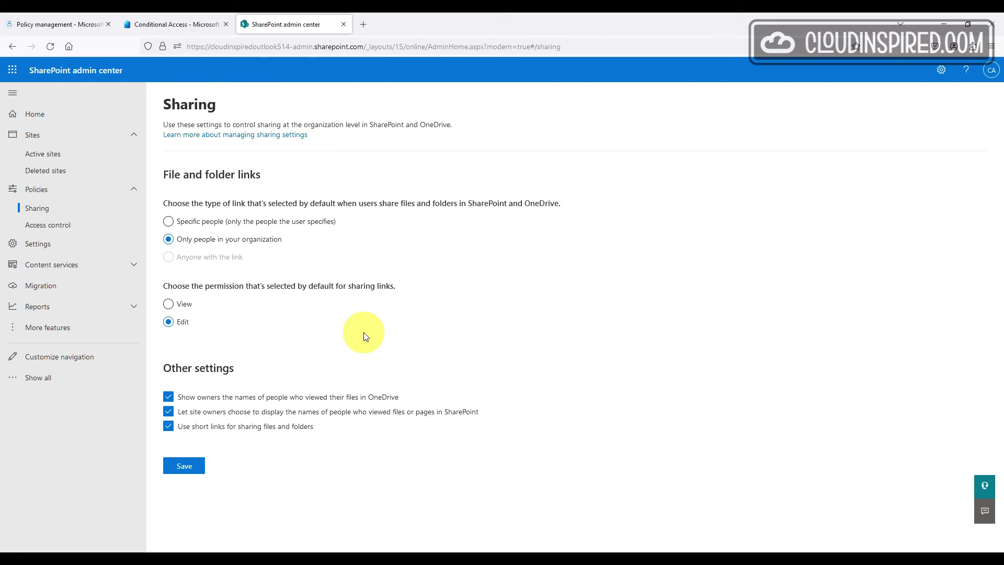
pyautogui.click(184, 466)
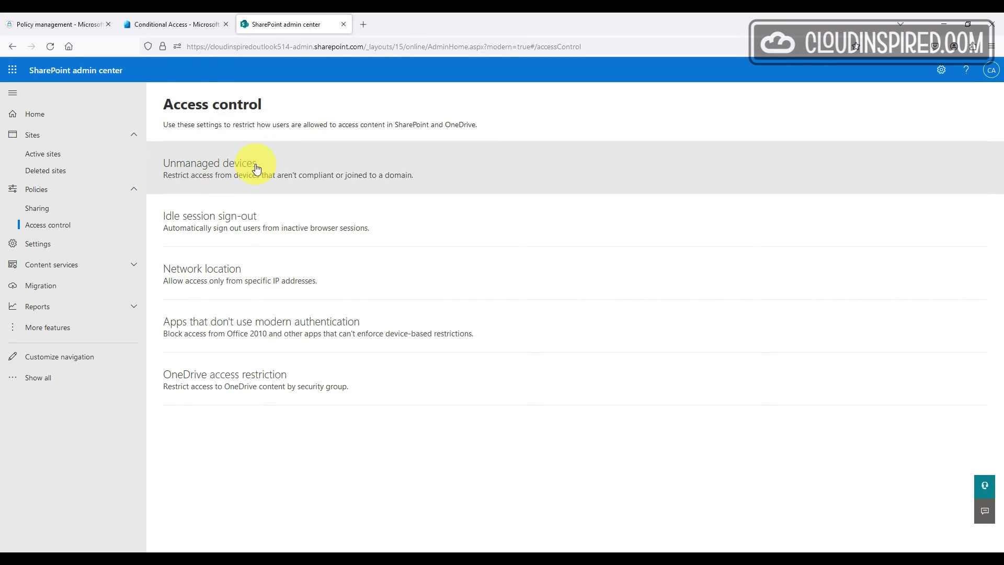
# Set the unmanaged devices access control to allow limited, web-only access and save
pyautogui.click(256, 168)
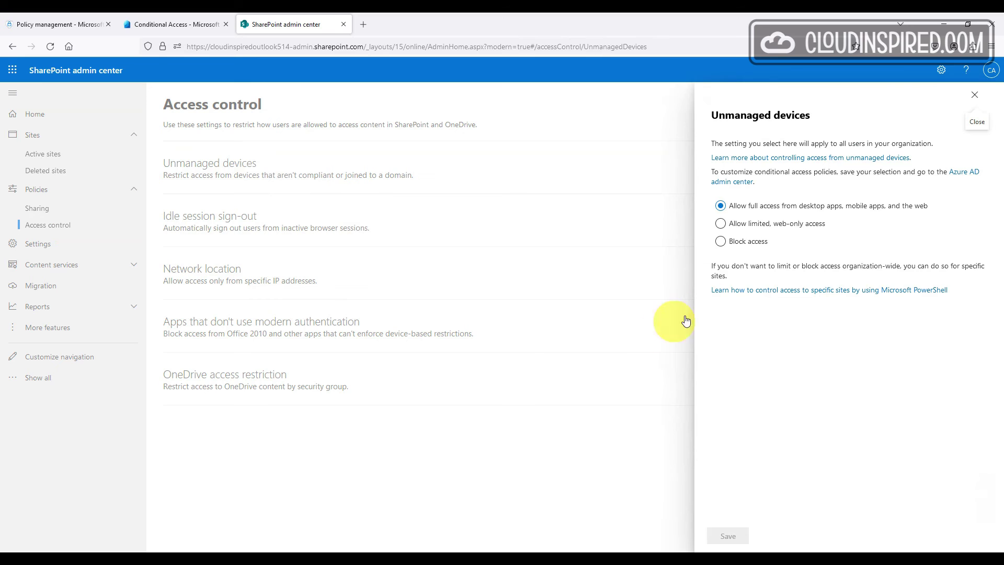
pyautogui.click(782, 224)
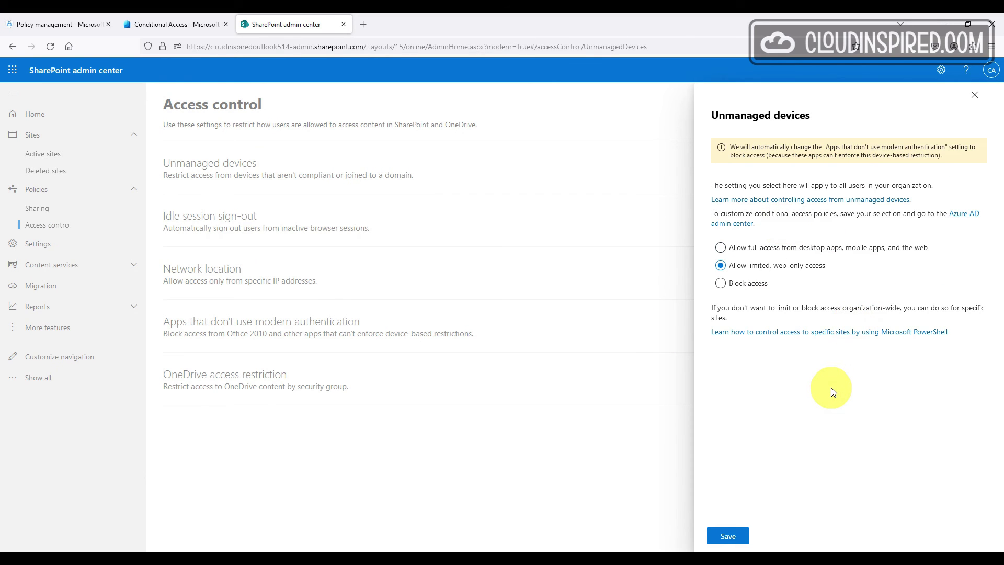
pyautogui.click(734, 537)
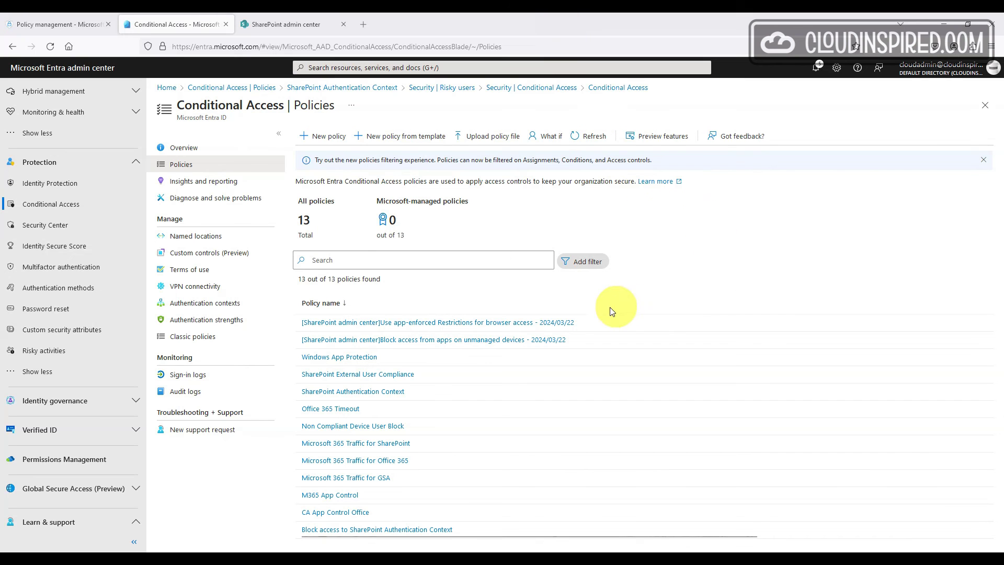
# In the Entra admin center, examine the users, target app, client apps, grant and session settings of the app-enforced restrictions policy for browser access
pyautogui.click(567, 323)
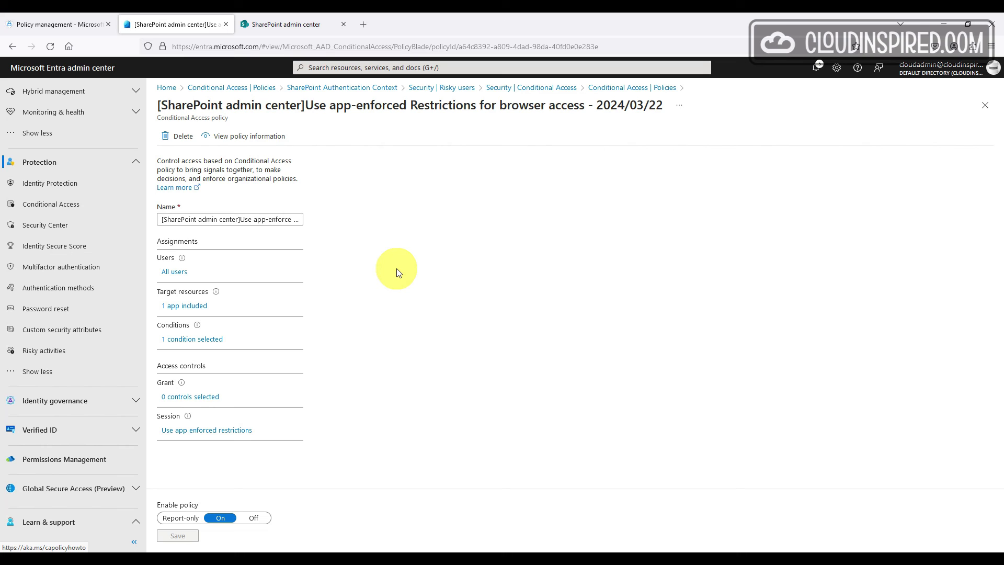
pyautogui.click(182, 273)
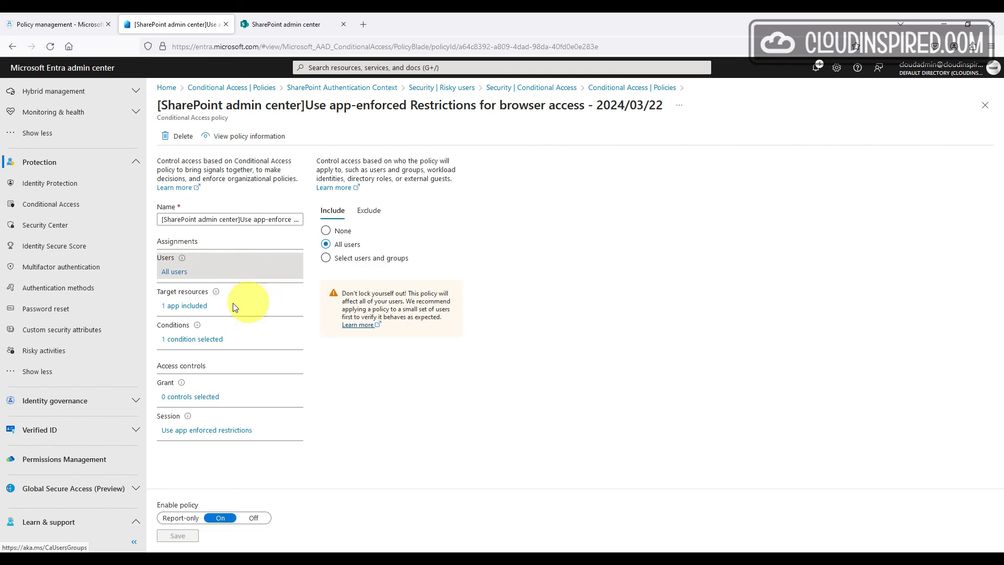
pyautogui.click(184, 305)
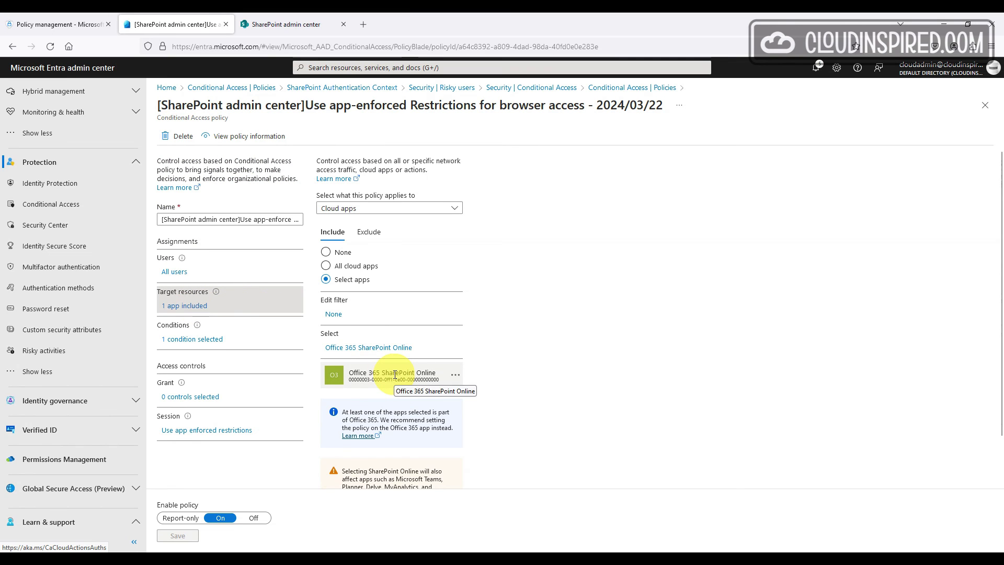
pyautogui.click(407, 208)
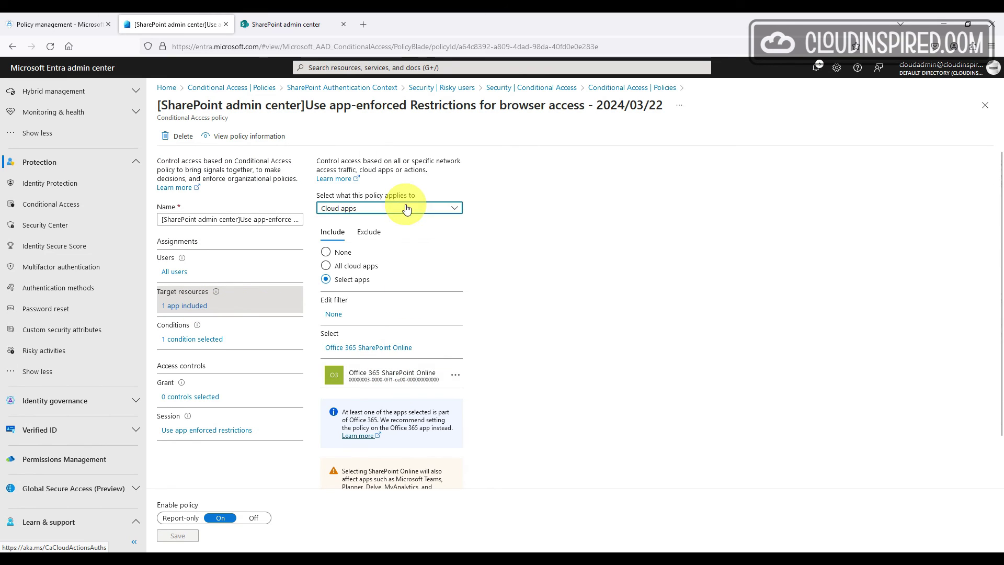
pyautogui.click(404, 273)
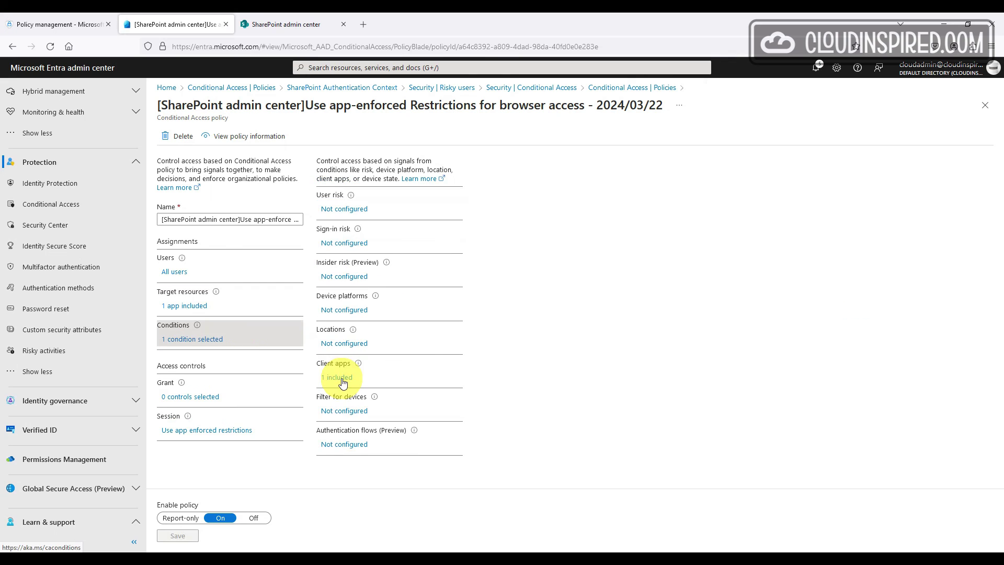
pyautogui.click(342, 382)
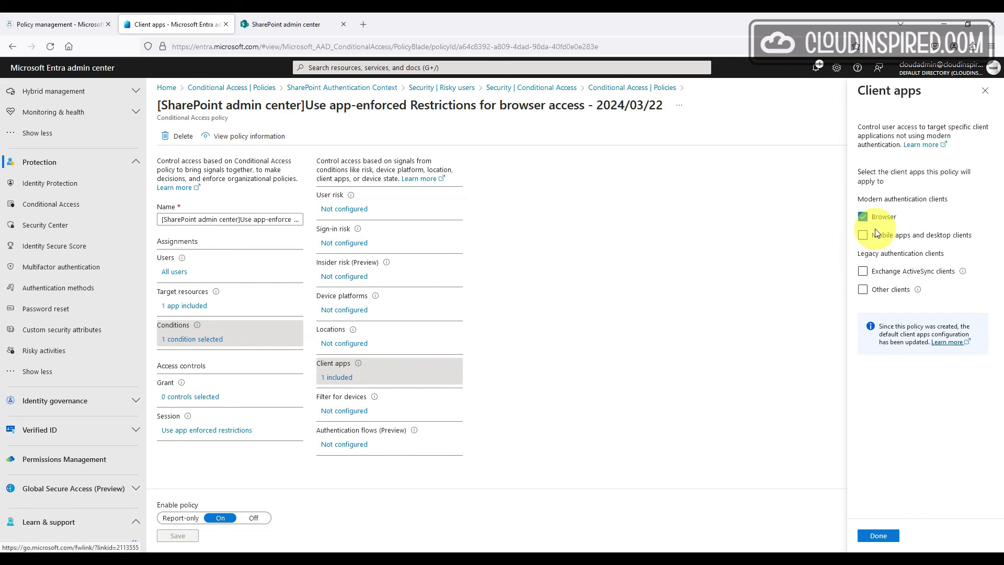
pyautogui.click(206, 402)
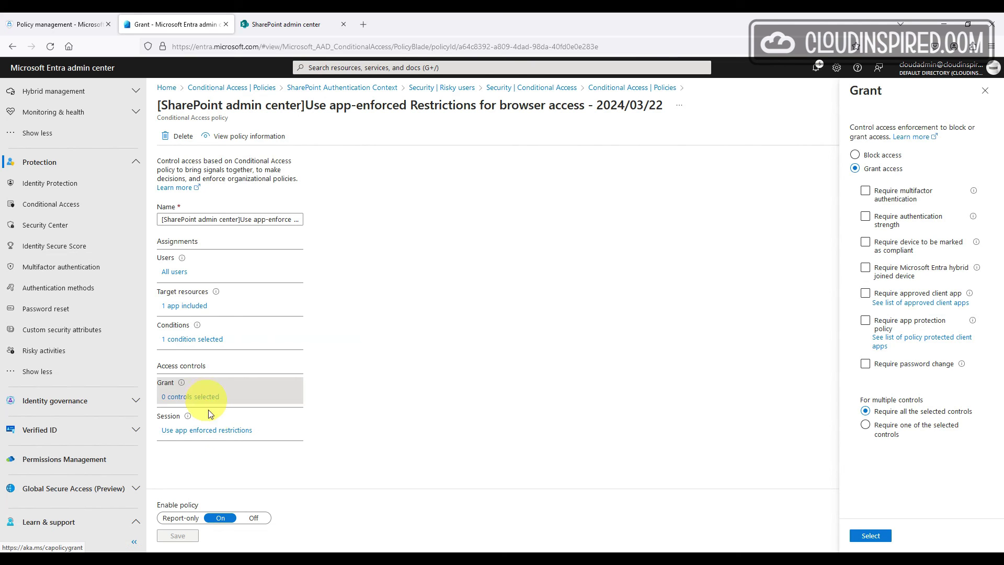
pyautogui.click(207, 431)
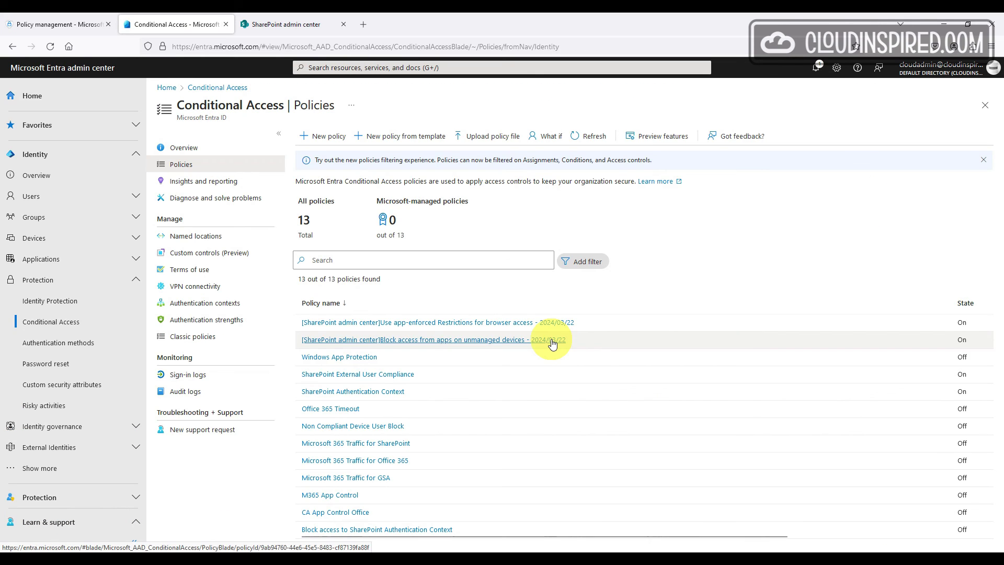
# Check the grant controls of the policy blocking access from apps on unmanaged devices, set that policy to Off and save
pyautogui.click(553, 341)
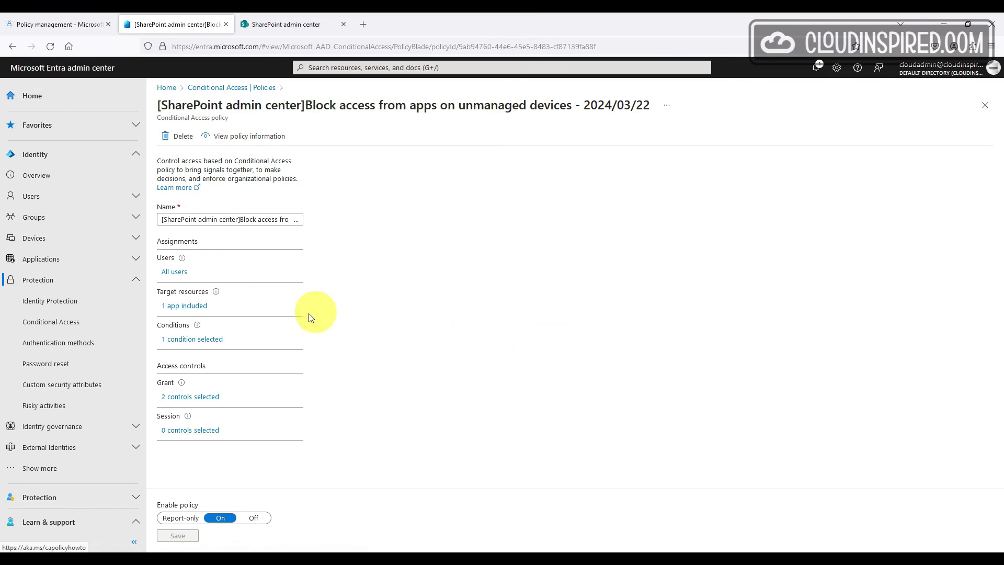
pyautogui.click(209, 400)
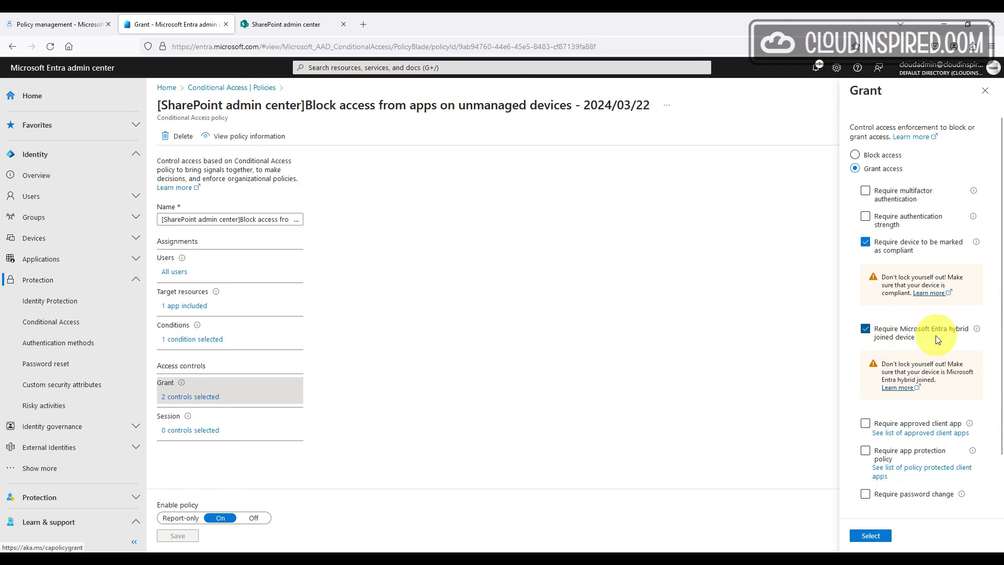
pyautogui.click(257, 521)
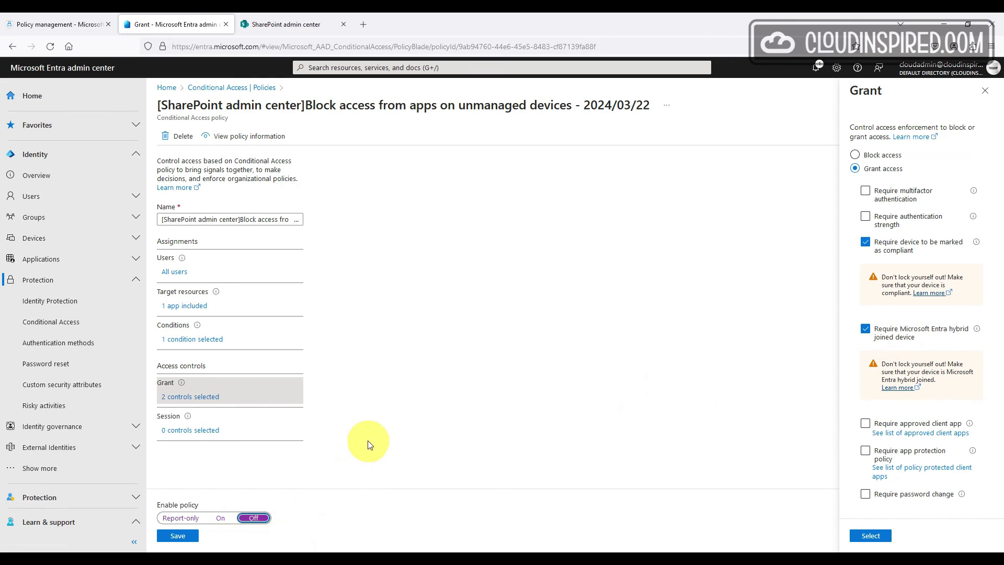
pyautogui.click(176, 534)
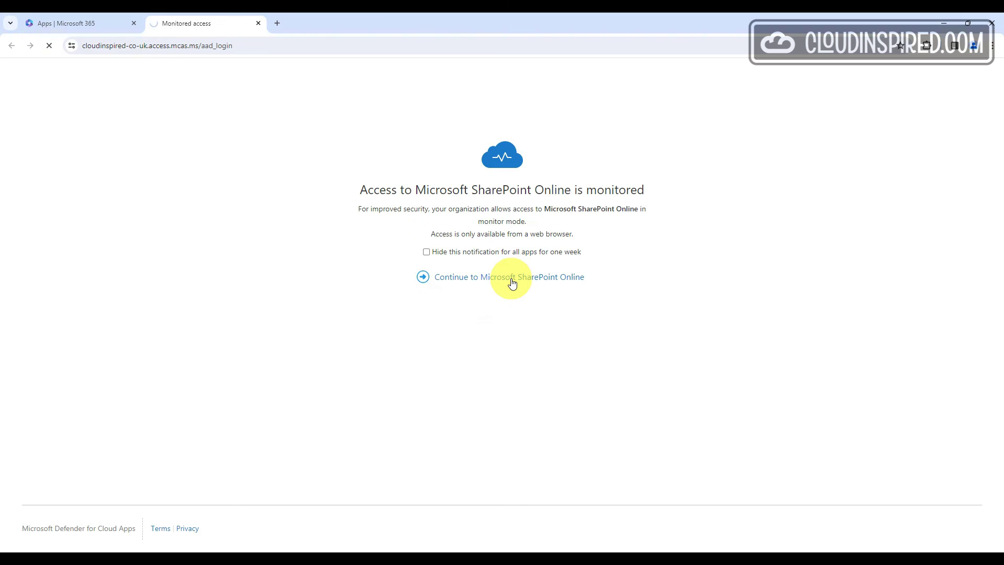
# In the test user's browser, continue to the Cloud Inspired site and open Document.docx from Current projects in the browser
pyautogui.click(511, 278)
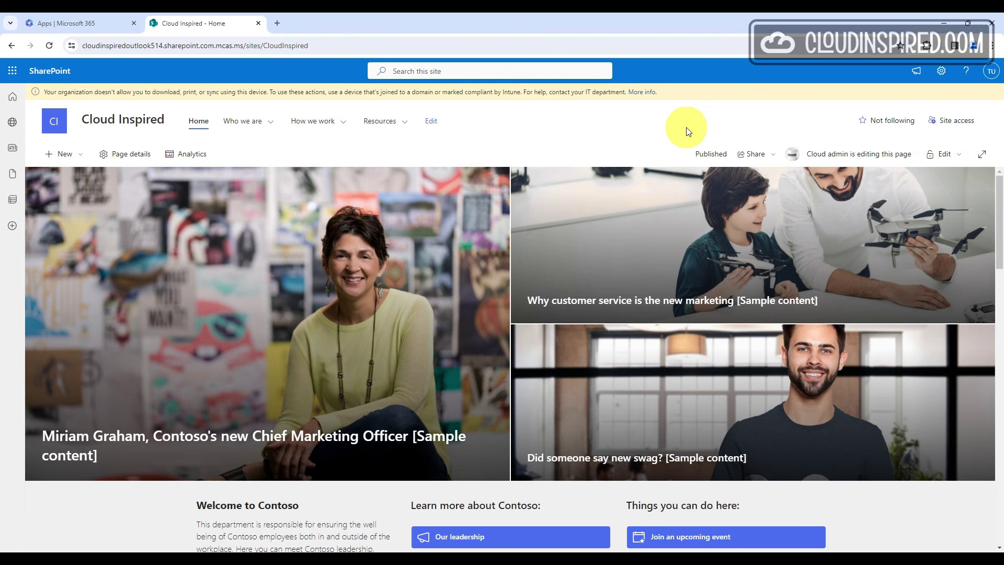
pyautogui.scroll(-6, 659, 272)
pyautogui.scroll(-2, 662, 309)
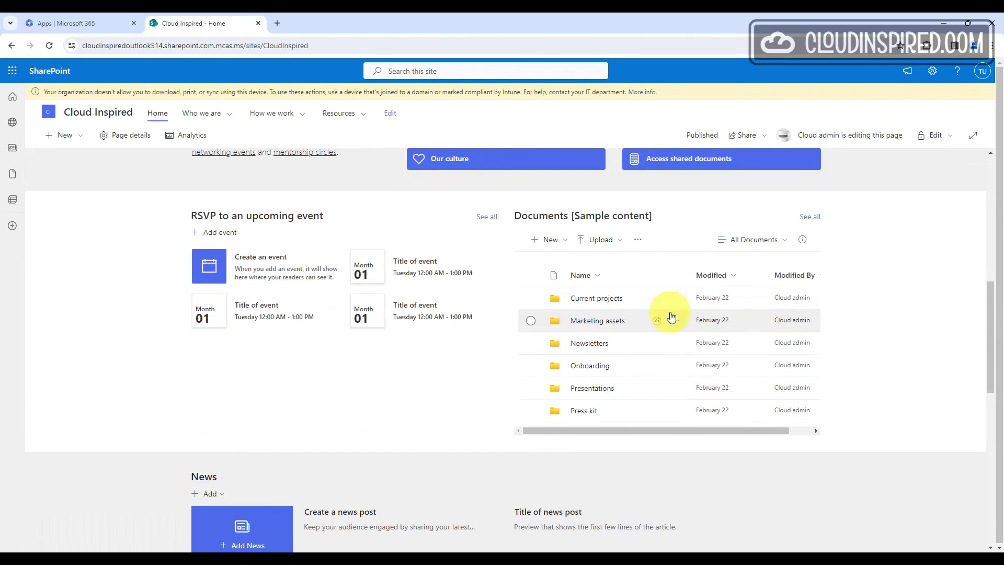
pyautogui.click(606, 299)
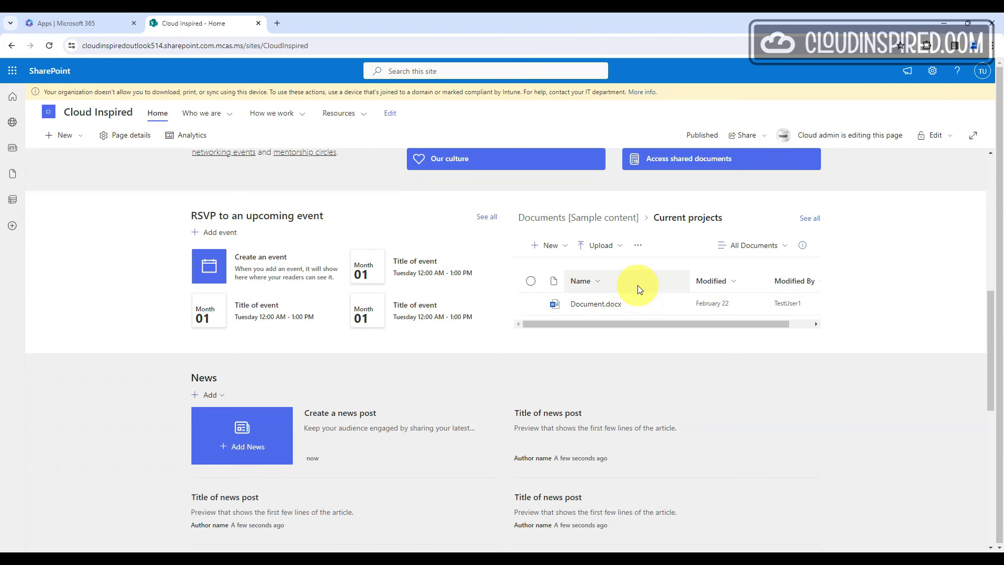
pyautogui.click(676, 305)
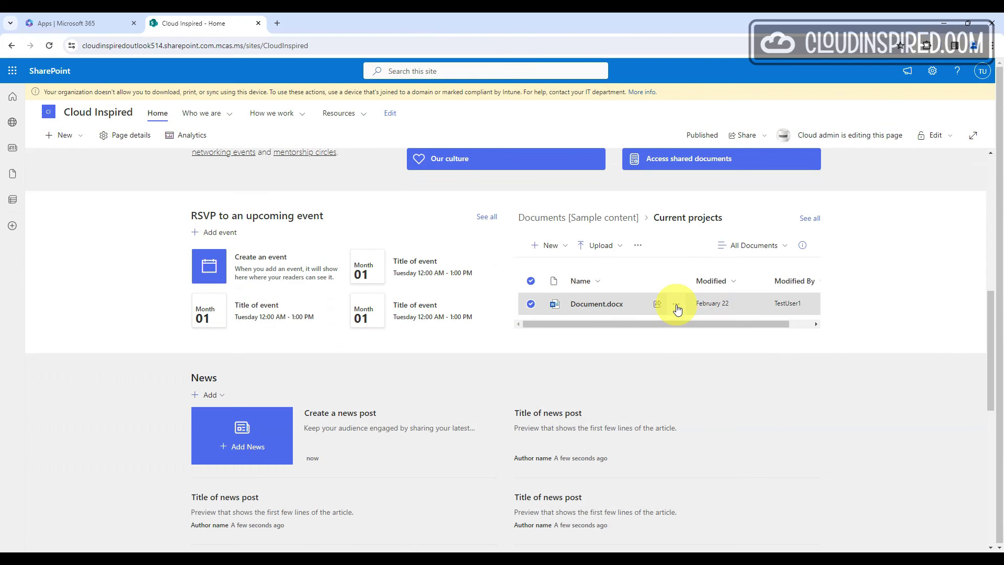
pyautogui.moveTo(716, 307)
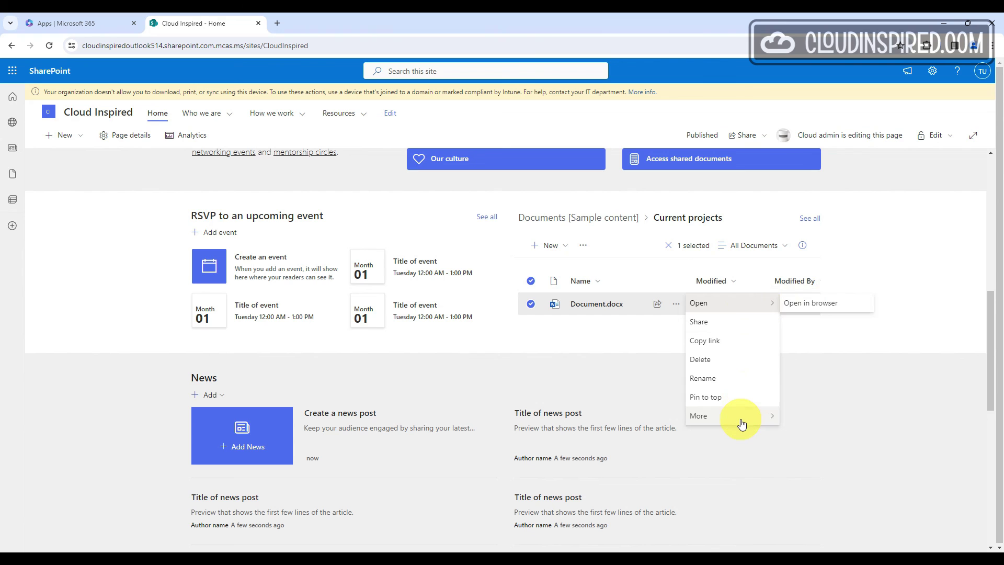
pyautogui.moveTo(739, 416)
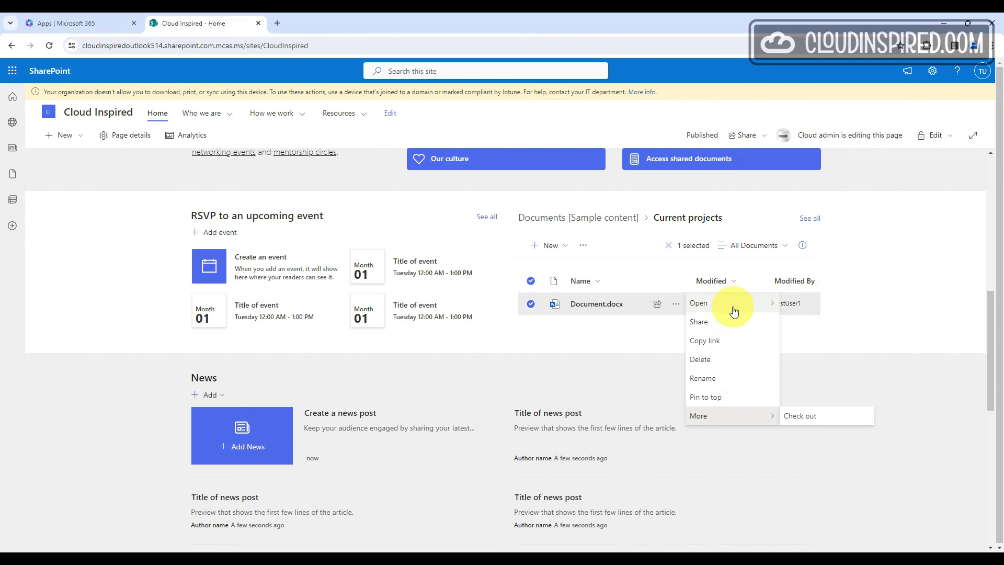
pyautogui.click(811, 308)
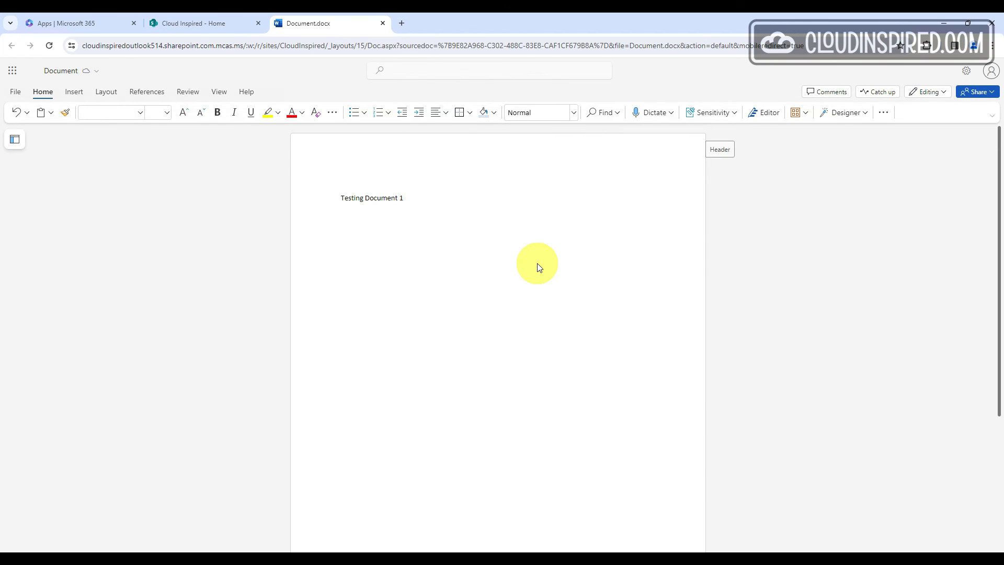
# Try to copy the "Testing Document 1" text in the Word document and dismiss the resulting notice
pyautogui.moveTo(414, 217); pyautogui.dragTo(336, 224)
pyautogui.rightClick(352, 218)
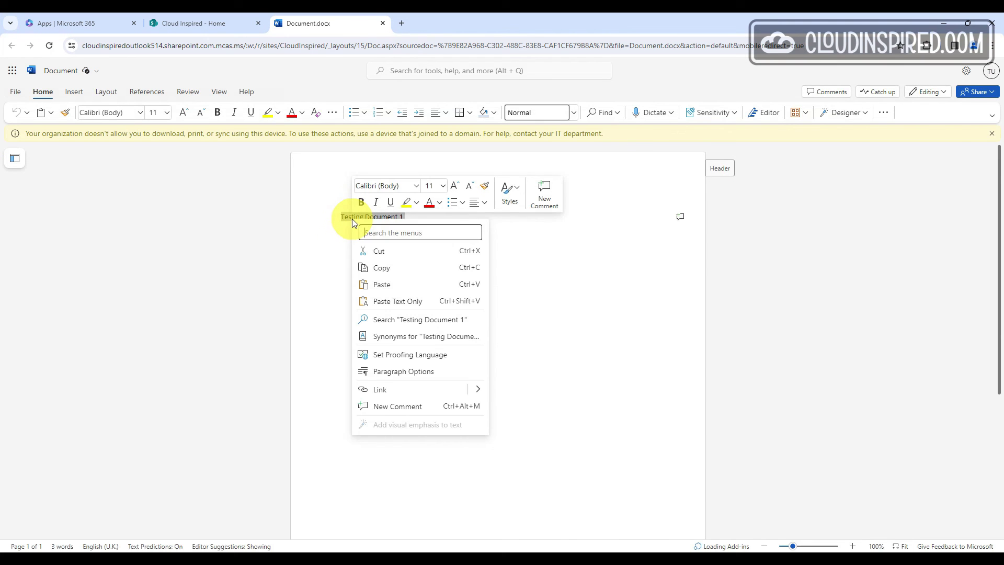
pyautogui.click(403, 268)
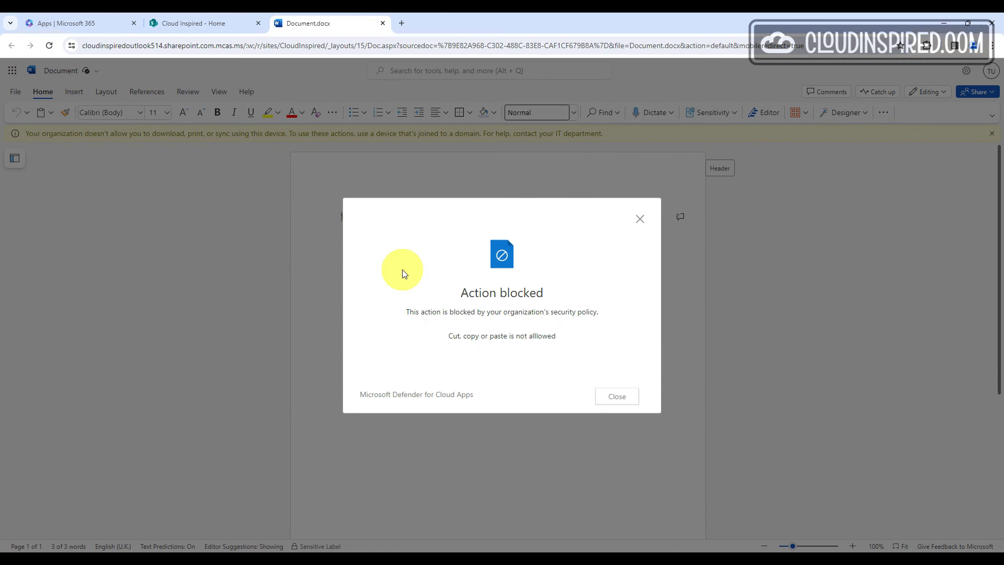
pyautogui.click(619, 397)
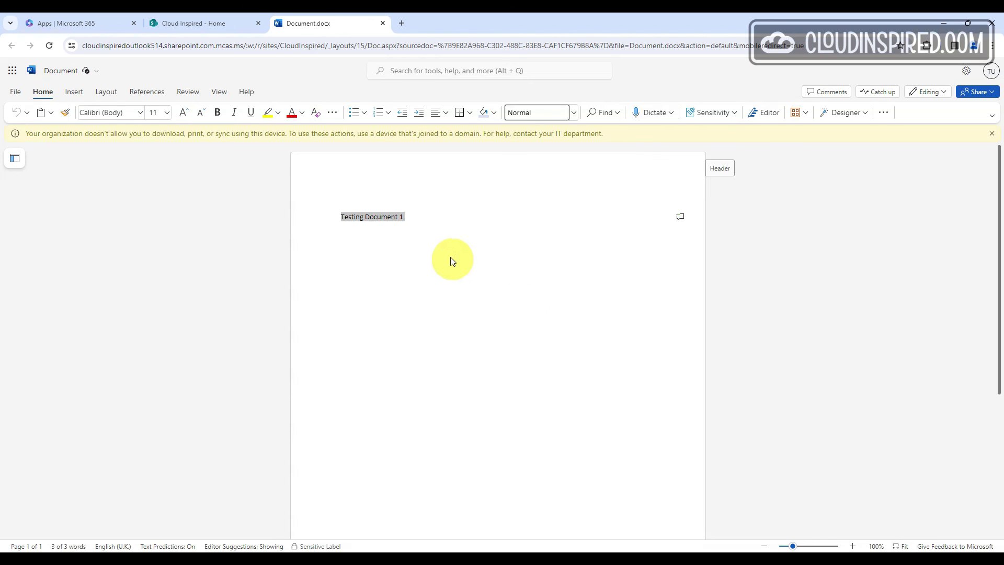
# Return to the Cloud Inspired home page and try to copy the Welcome to Contoso text
pyautogui.click(230, 30)
pyautogui.scroll(-3, 282, 292)
pyautogui.scroll(6, 201, 261)
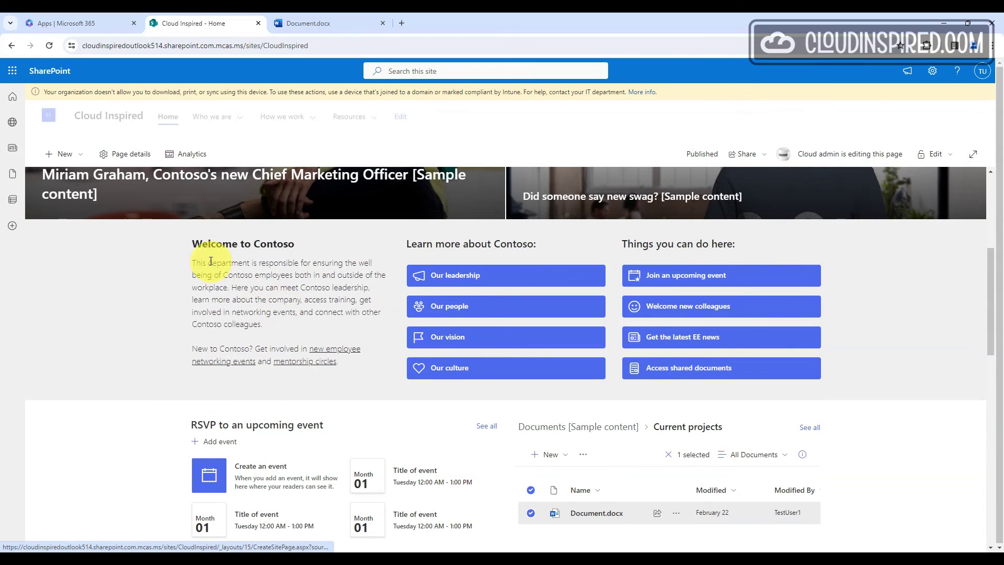
pyautogui.moveTo(193, 262); pyautogui.dragTo(257, 311)
pyautogui.rightClick(256, 311)
pyautogui.press('Escape')
pyautogui.moveTo(284, 348); pyautogui.dragTo(194, 264)
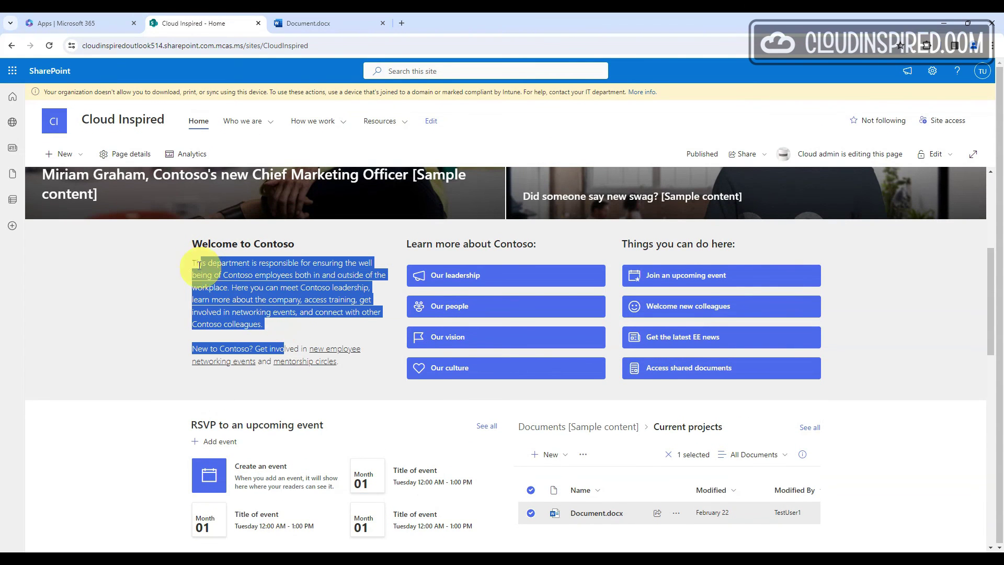
pyautogui.hotkey('ctrl', 'c')
pyautogui.click(619, 398)
pyautogui.click(343, 302)
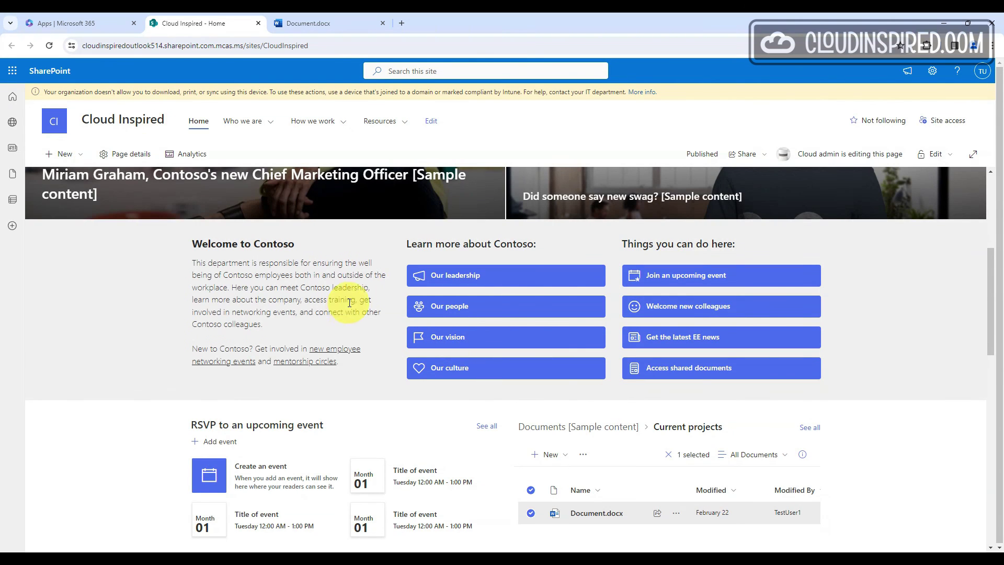
# Go back to Document.docx and check its available file commands
pyautogui.hotkey('ctrl', 'Tab')
pyautogui.click(14, 91)
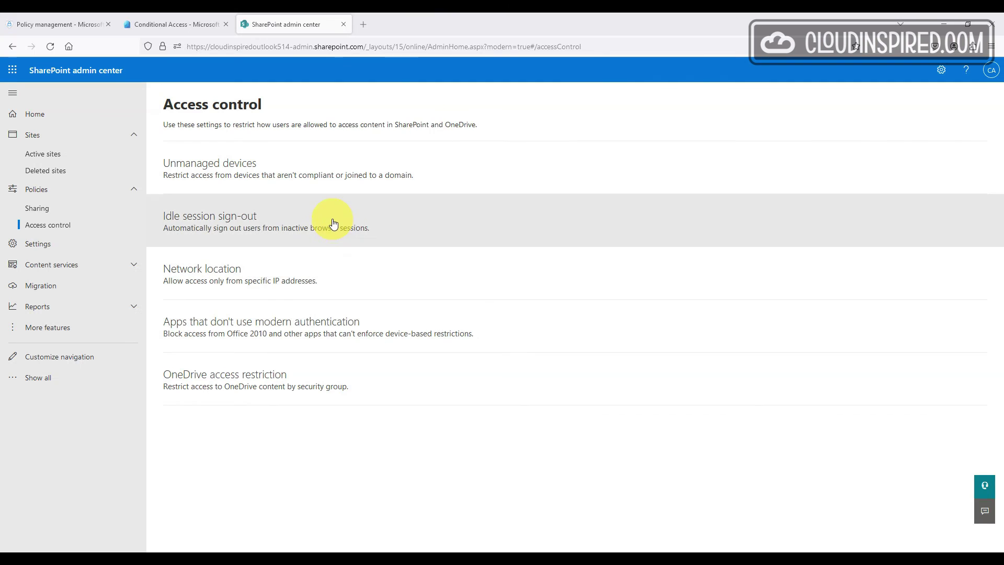
# In the SharePoint admin center, turn on idle session sign-out, sign users out after 15 minutes and save
pyautogui.click(331, 220)
pyautogui.click(721, 206)
pyautogui.click(774, 241)
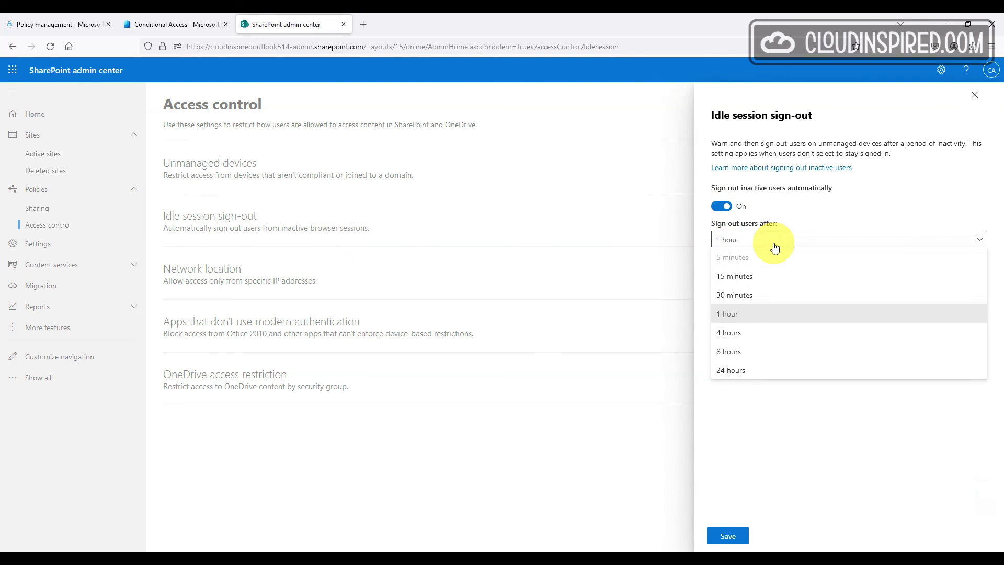
pyautogui.click(773, 277)
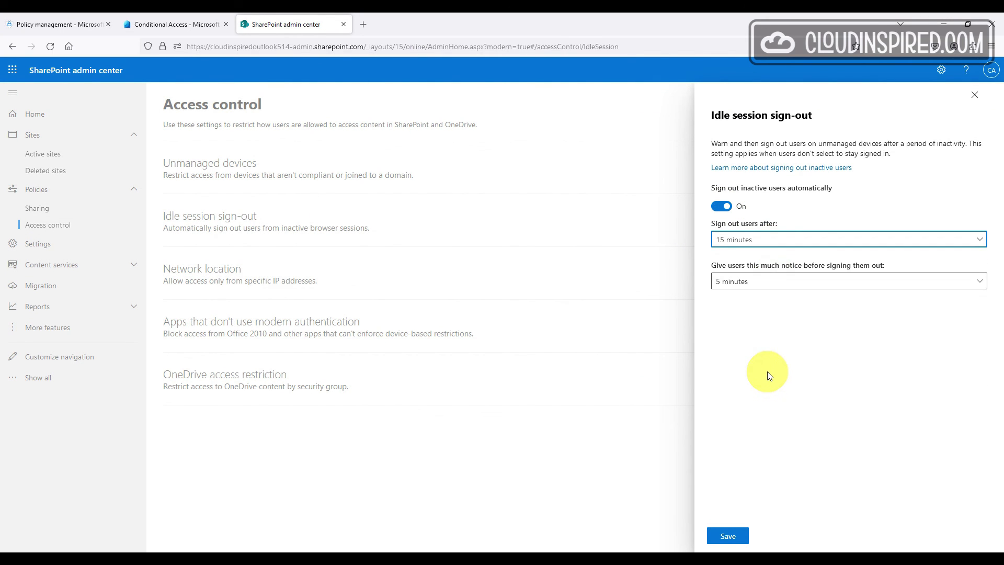
pyautogui.click(727, 535)
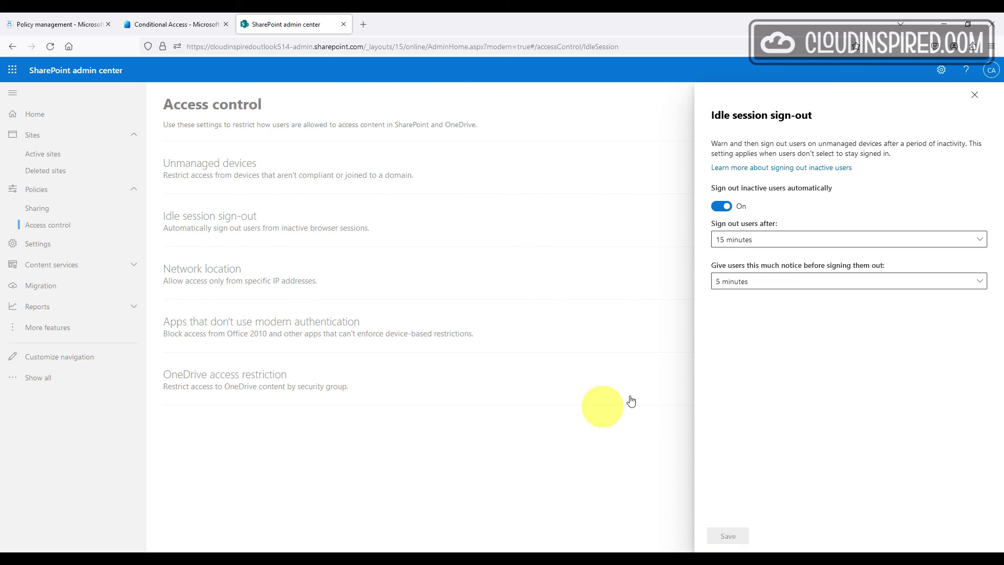
# Preview the network location restriction by enabling access only from specific IP address ranges, and close it without saving
pyautogui.click(506, 282)
pyautogui.click(724, 196)
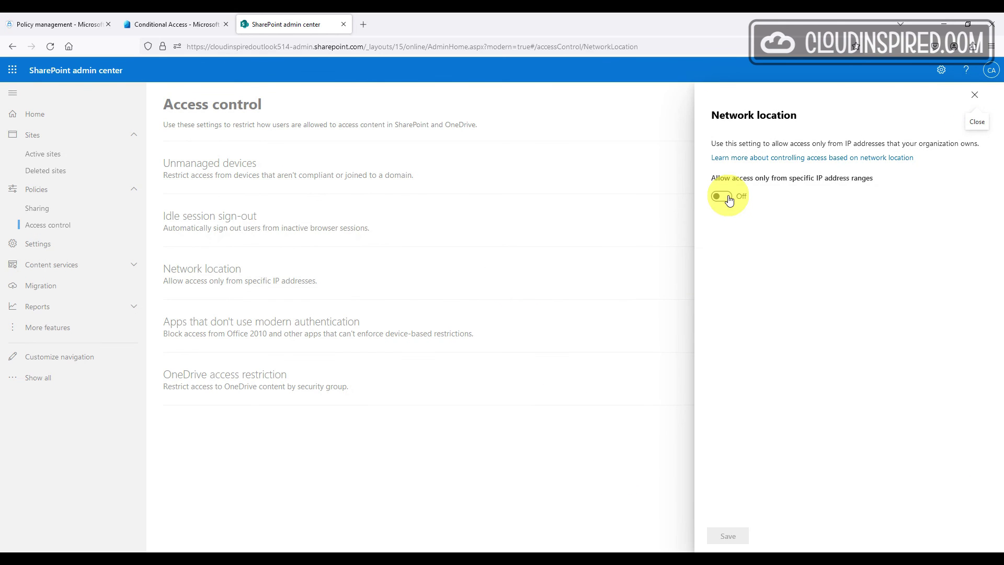
pyautogui.click(767, 325)
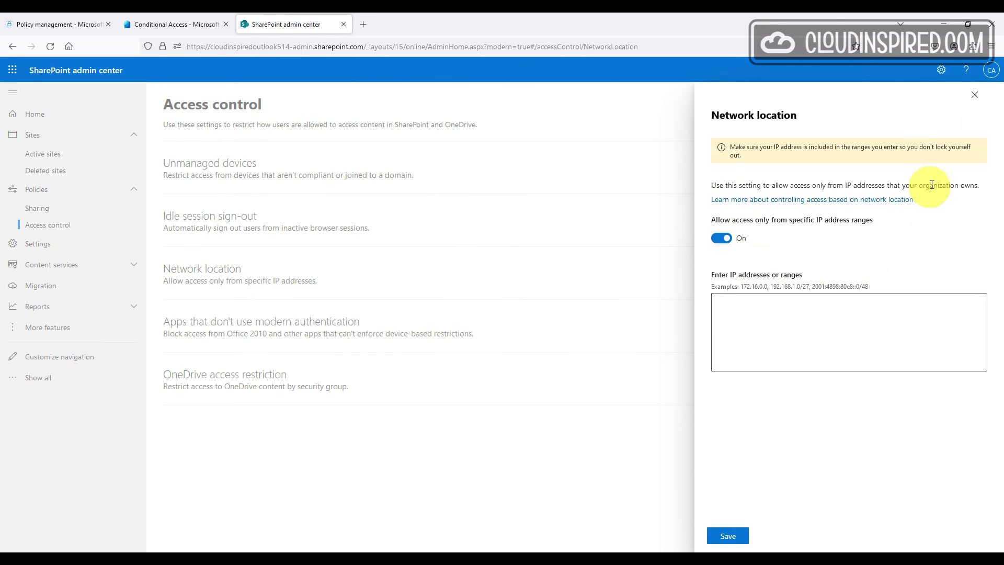
pyautogui.click(974, 94)
# Block access for apps that don't use modern authentication and save
pyautogui.click(426, 329)
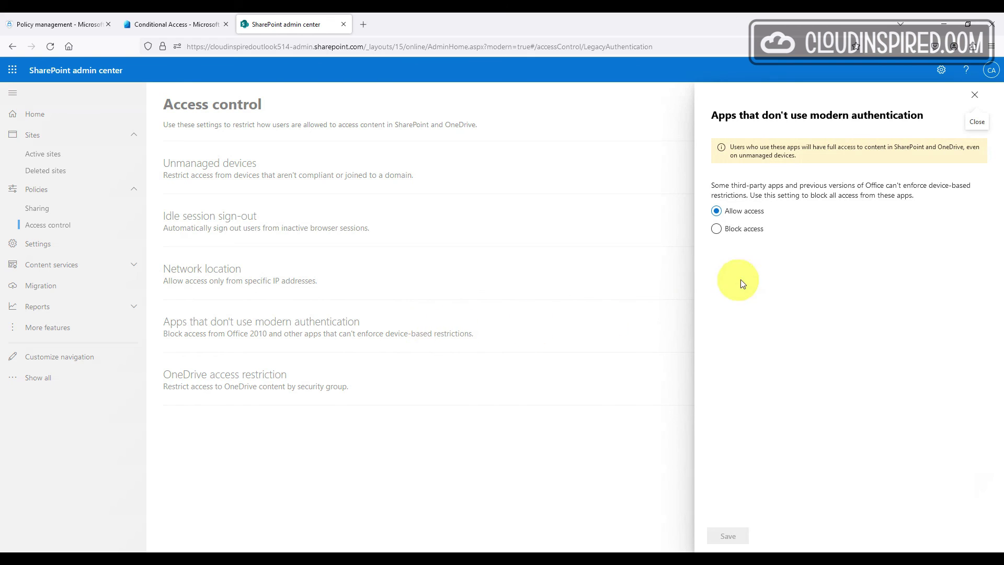
pyautogui.click(755, 233)
pyautogui.click(725, 534)
# Preview restricting OneDrive access to only users in specified security groups, and close the setting without saving
pyautogui.click(417, 384)
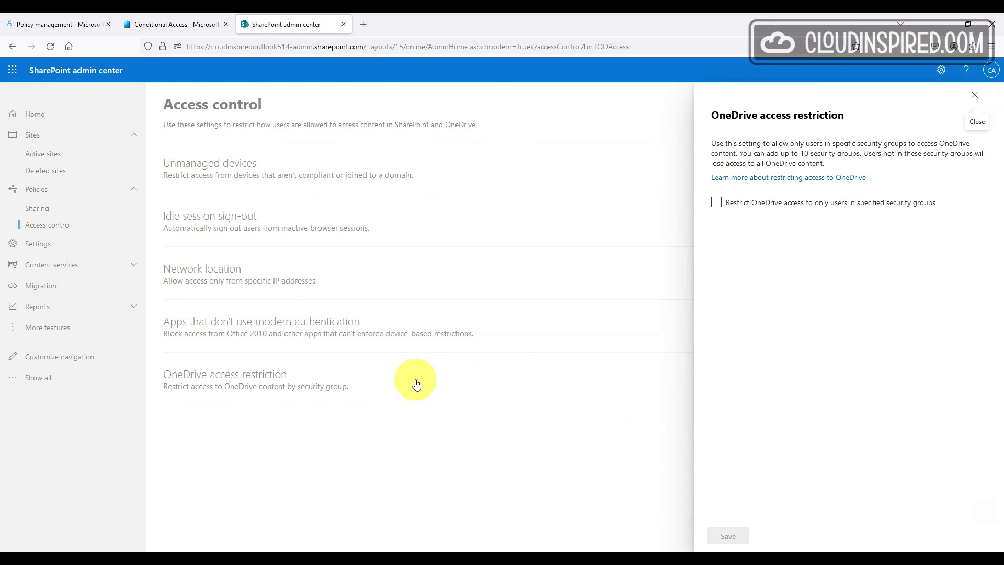
pyautogui.click(782, 206)
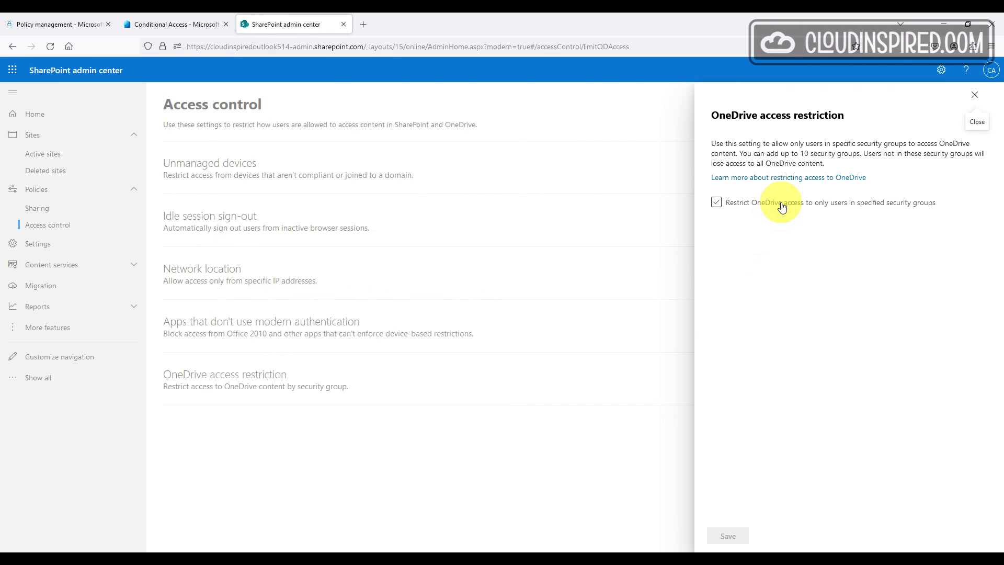
pyautogui.click(782, 206)
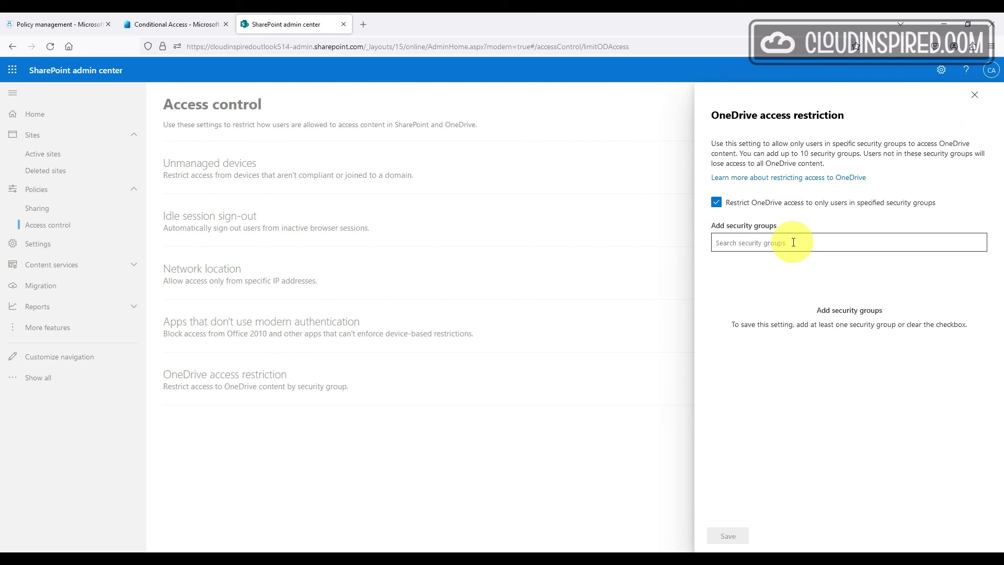
pyautogui.click(793, 208)
pyautogui.click(973, 95)
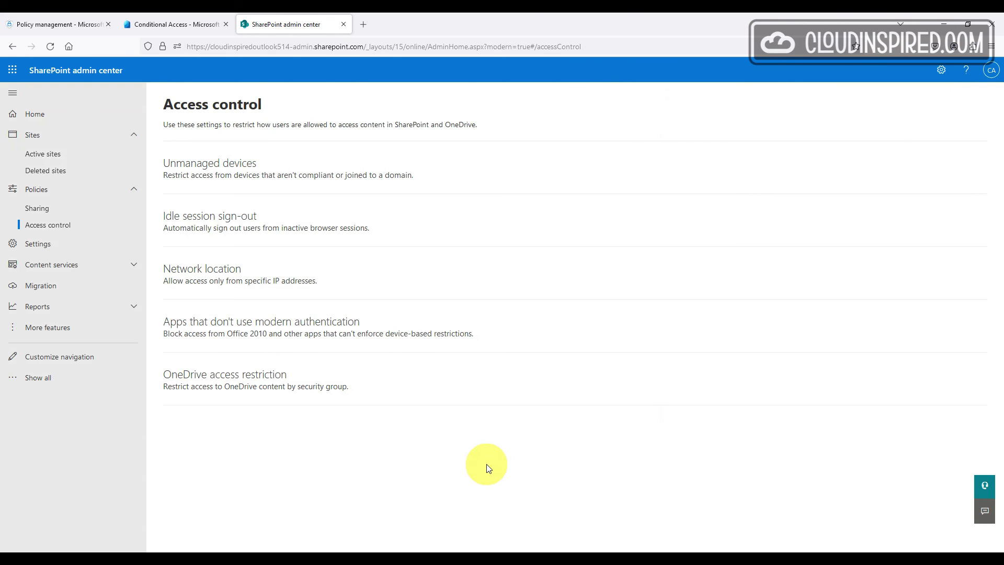